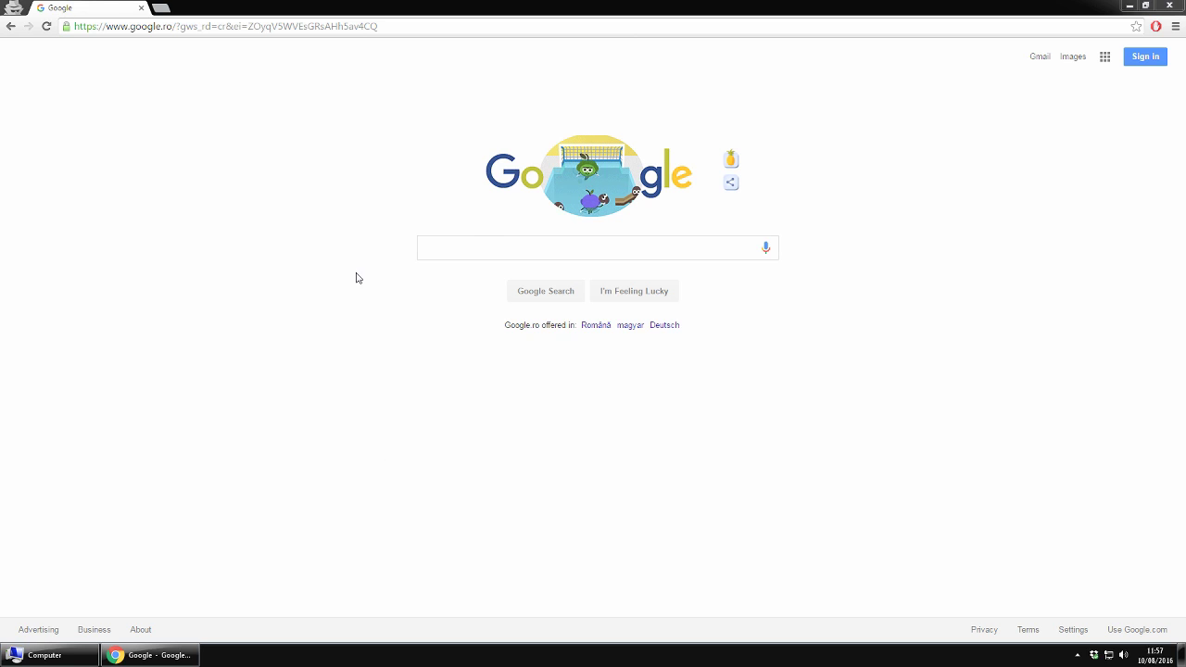
# Step: Search Google for xampp and download XAMPP for Windows from the Apache Friends site
pyautogui.click(491, 29)
pyautogui.write('xampp')
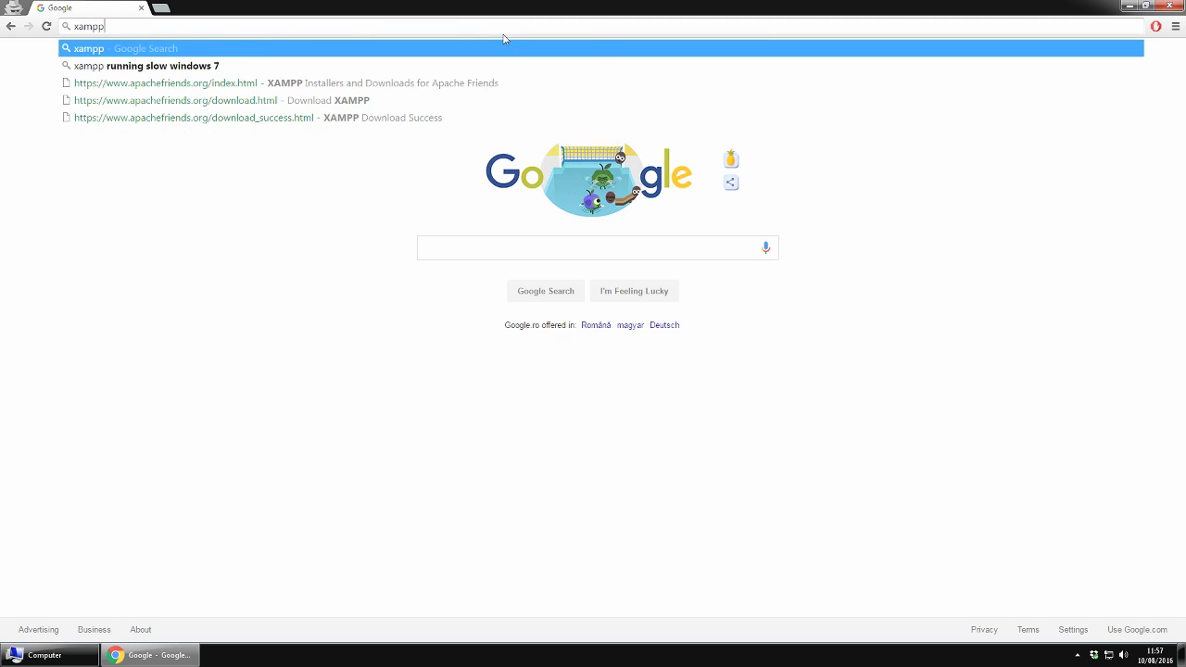
pyautogui.press('Return')
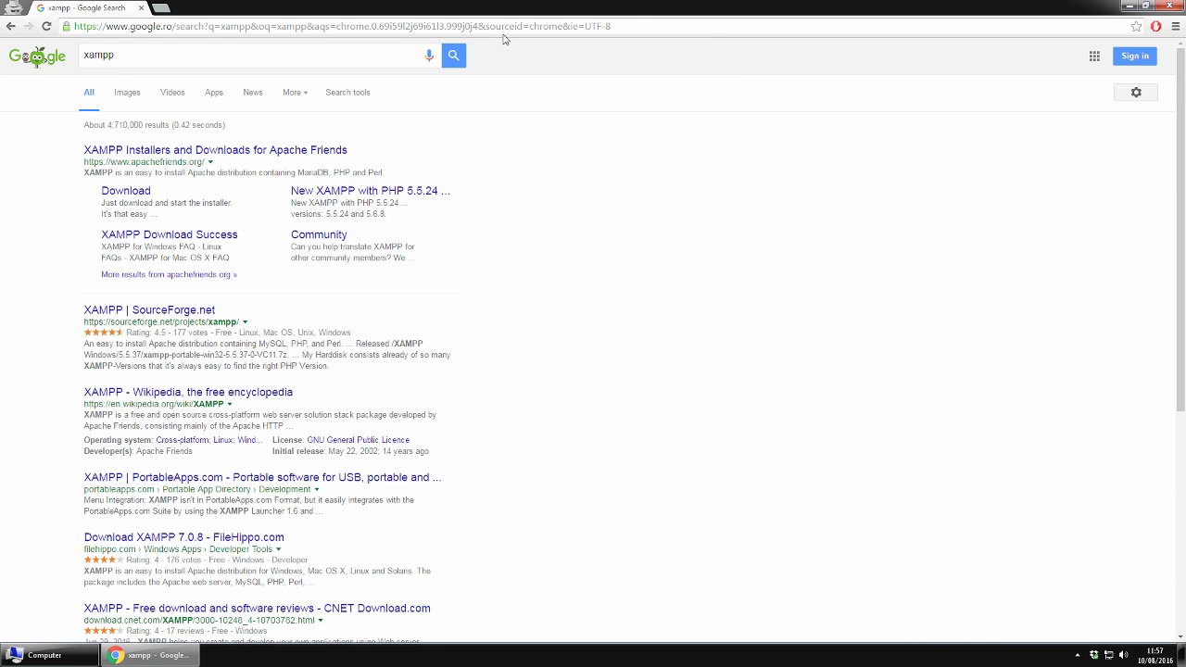
pyautogui.click(164, 155)
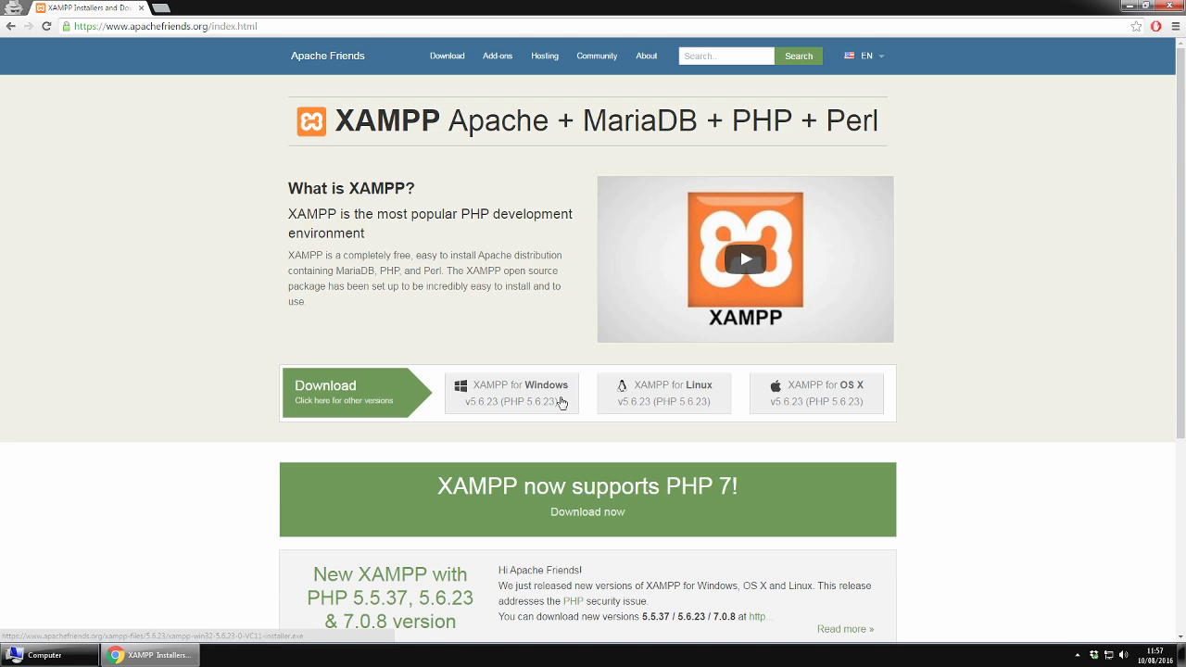
pyautogui.click(558, 398)
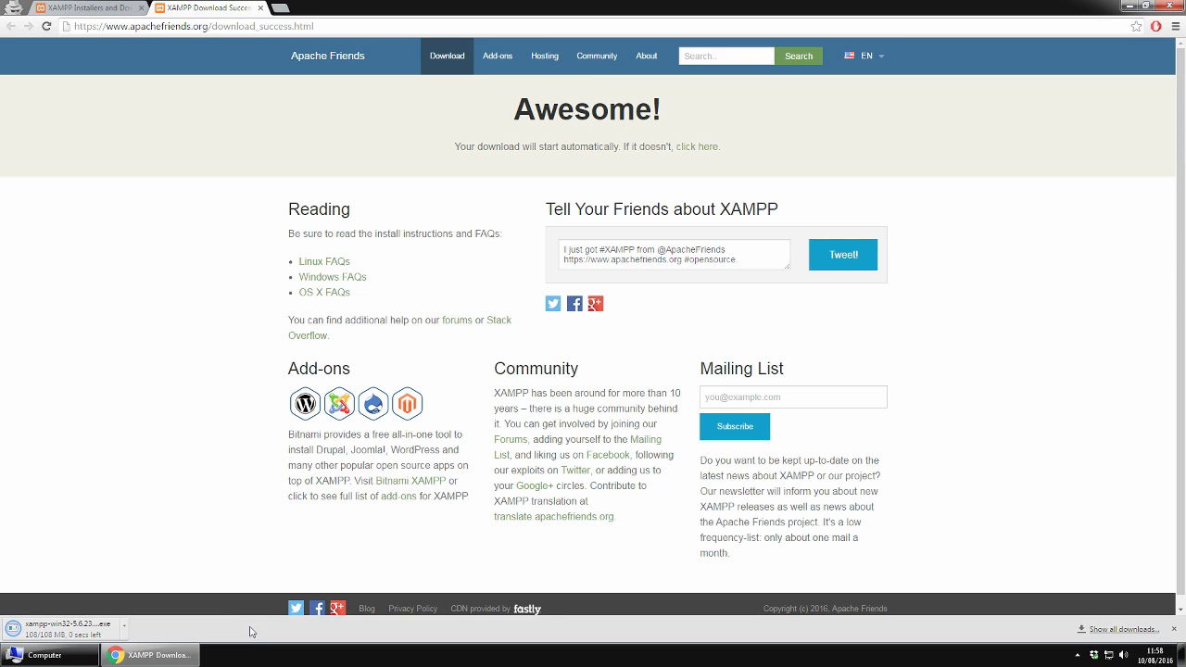
# Step: Launch the downloaded XAMPP installer and accept its antivirus and UAC warnings
pyautogui.click(78, 630)
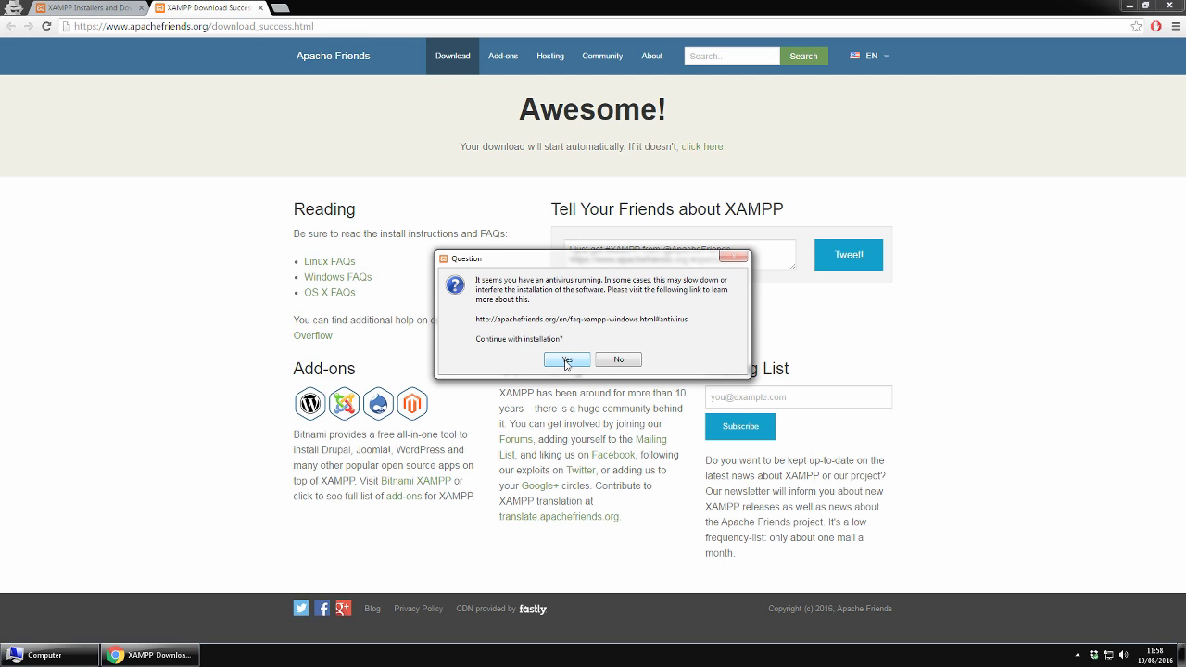
pyautogui.click(566, 362)
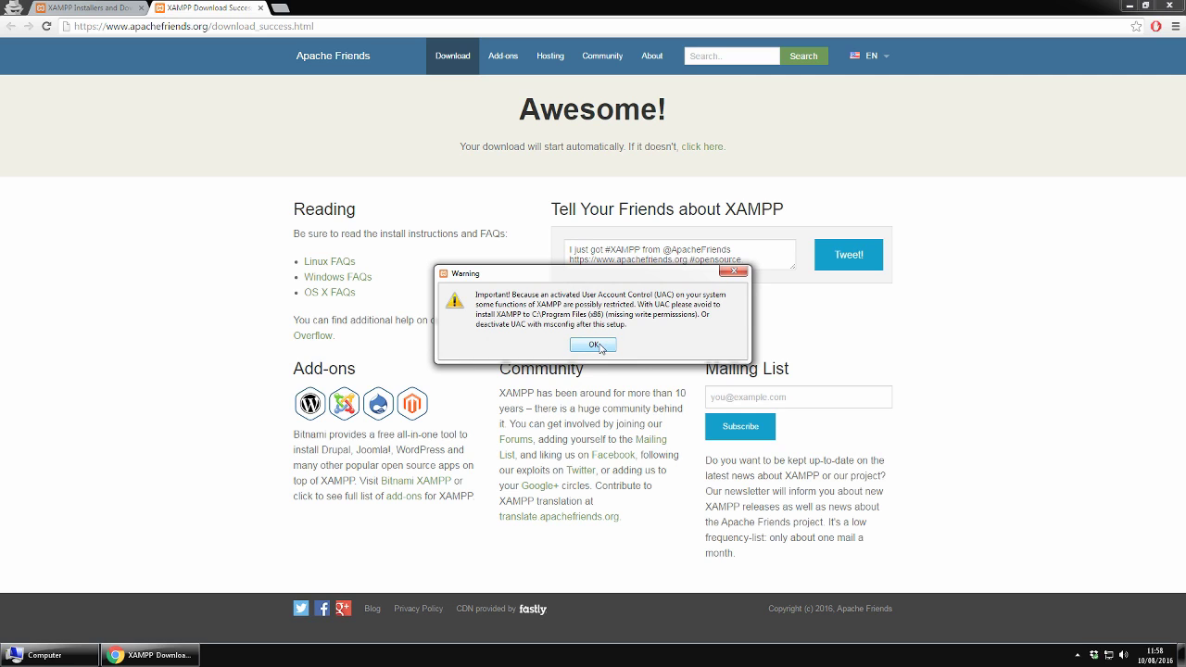
pyautogui.click(596, 346)
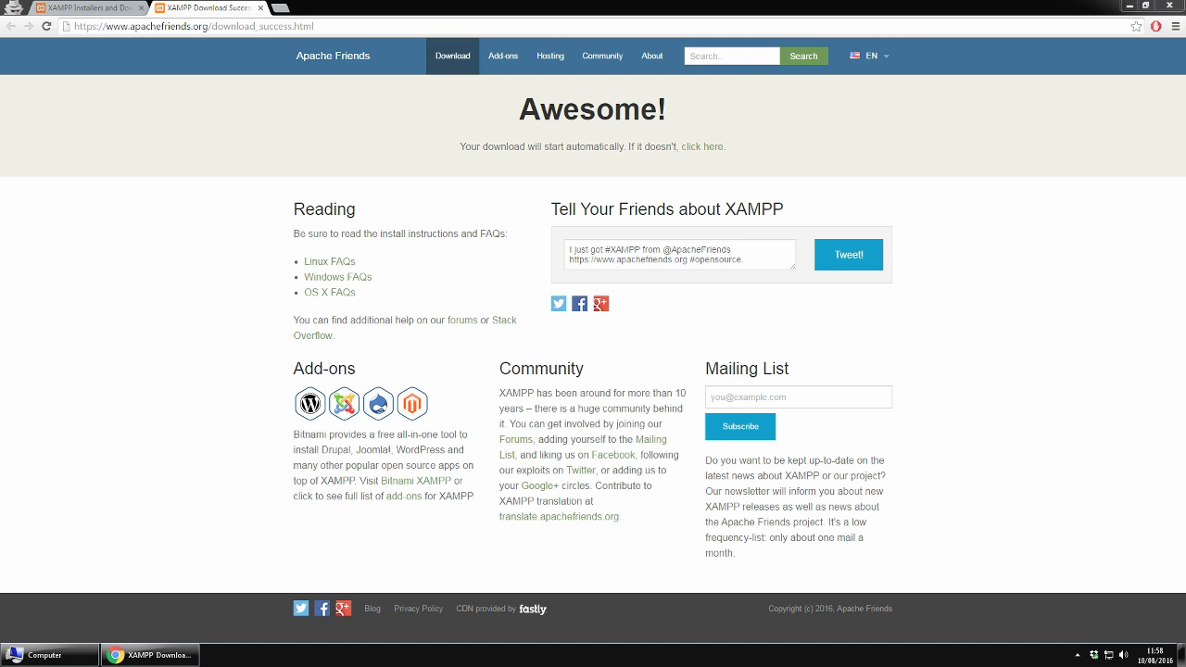
# Step: Install XAMPP to C:\xampp with all default components, opting out of Learn more about Bitnami
pyautogui.click(618, 462)
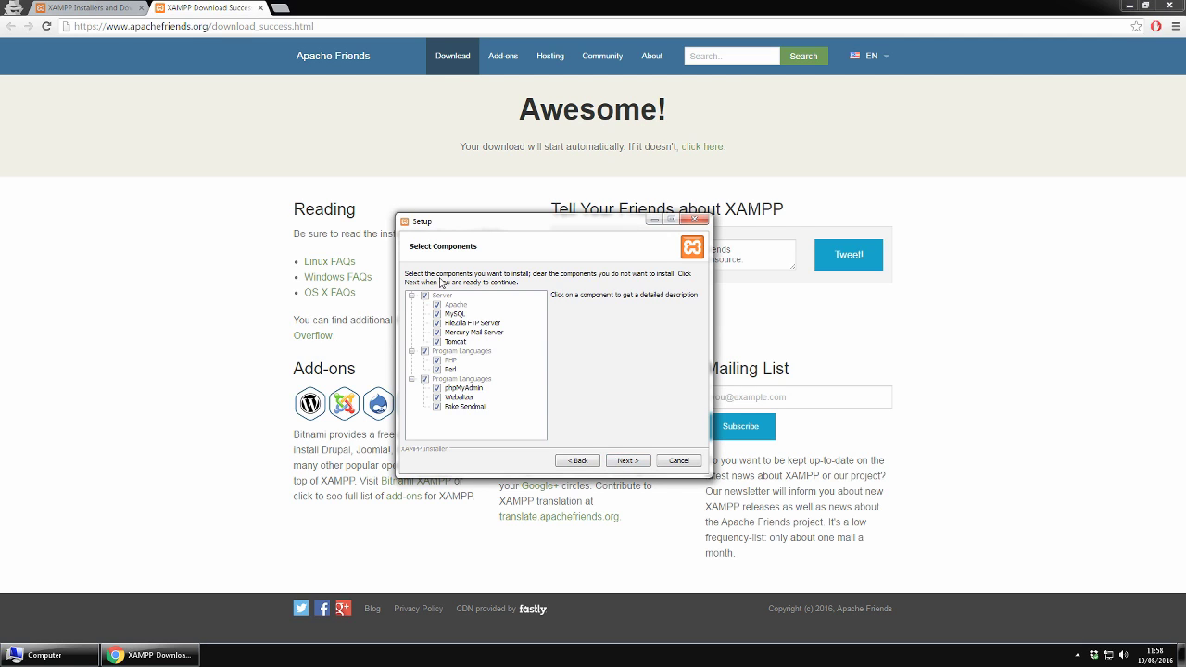
pyautogui.click(624, 463)
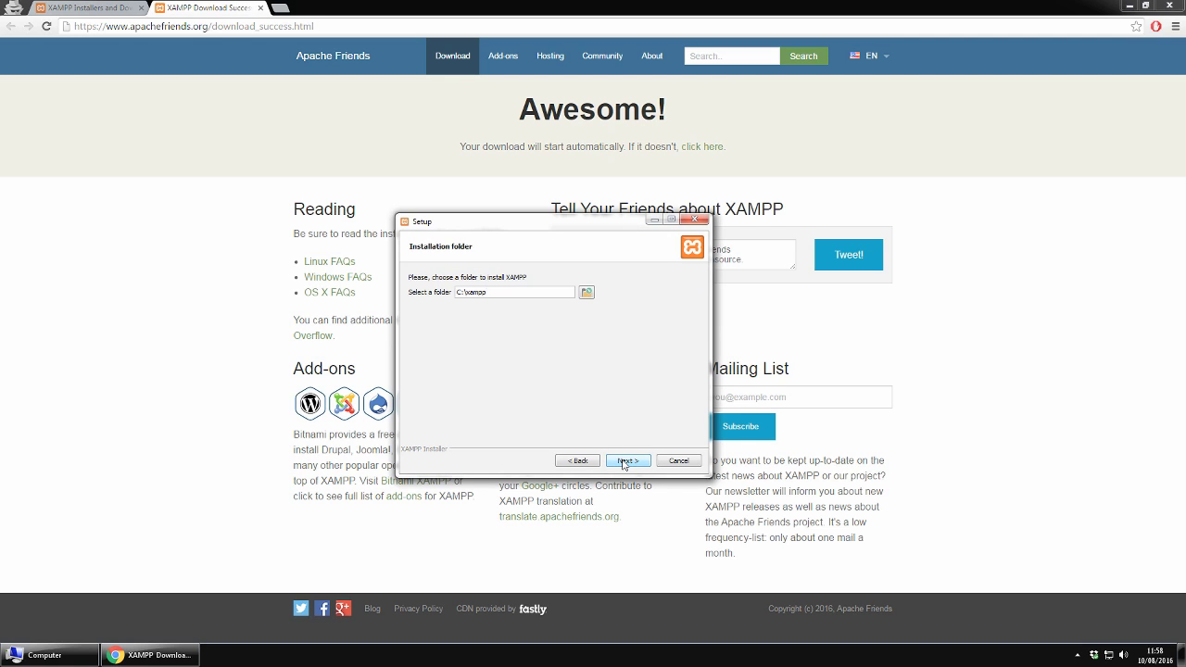
pyautogui.doubleClick(472, 293)
pyautogui.click(628, 461)
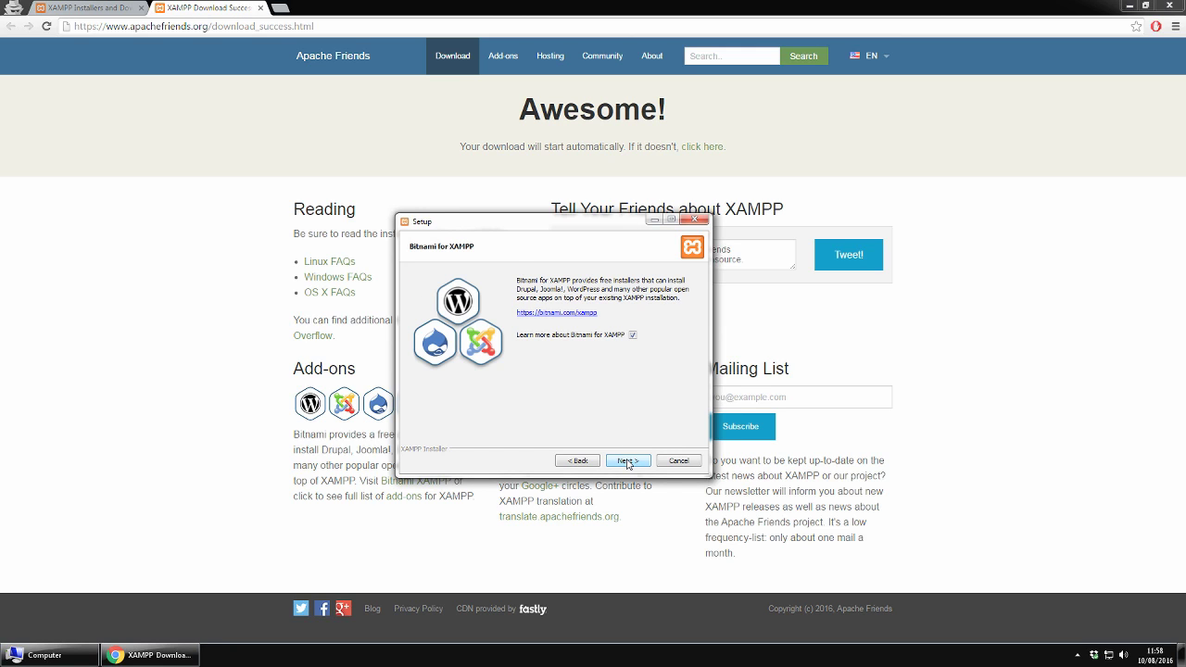
pyautogui.click(632, 334)
pyautogui.click(627, 461)
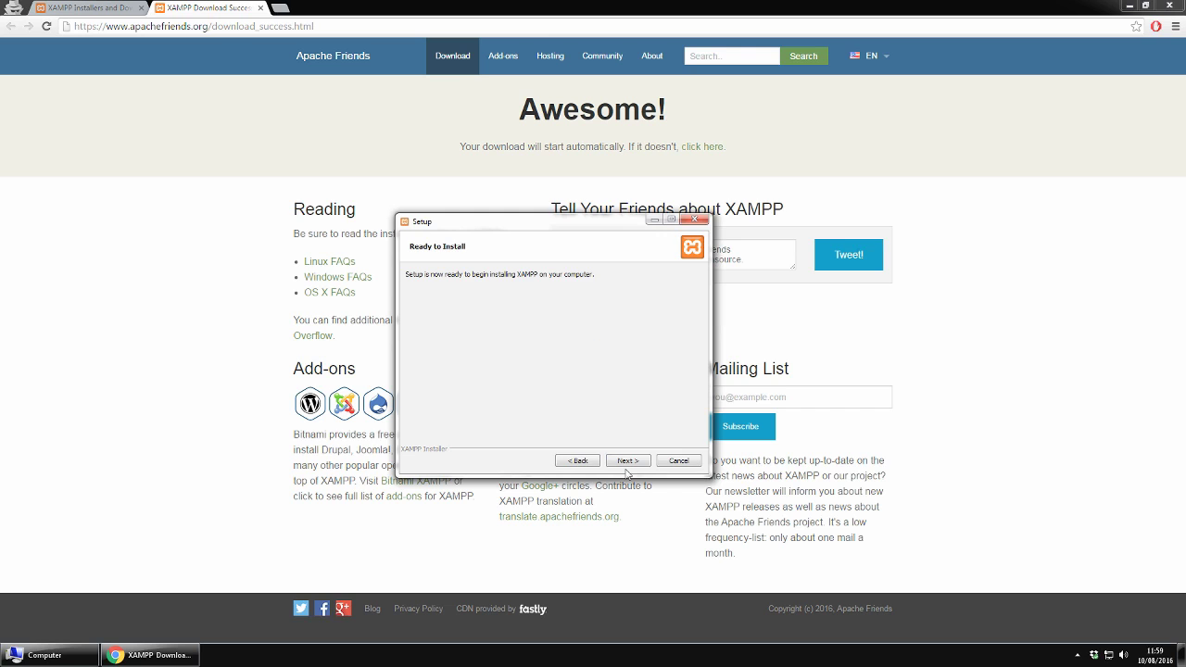
pyautogui.click(628, 463)
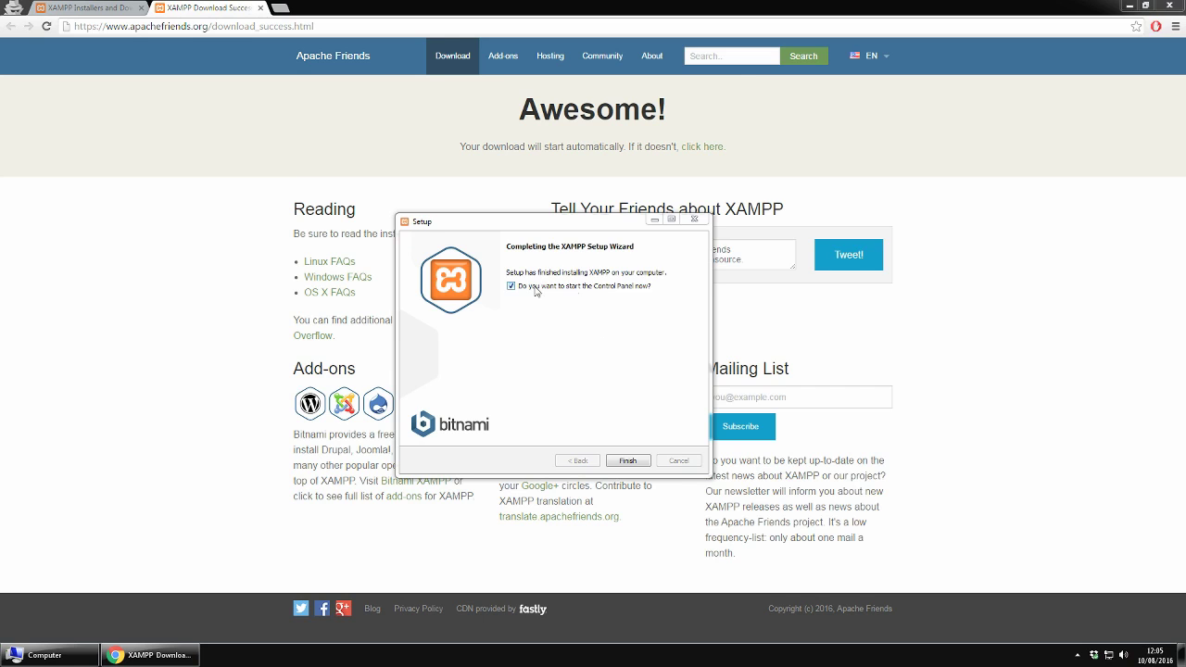
# Step: Finish setup, save English as the control panel language, and start Apache and MySQL
pyautogui.click(630, 463)
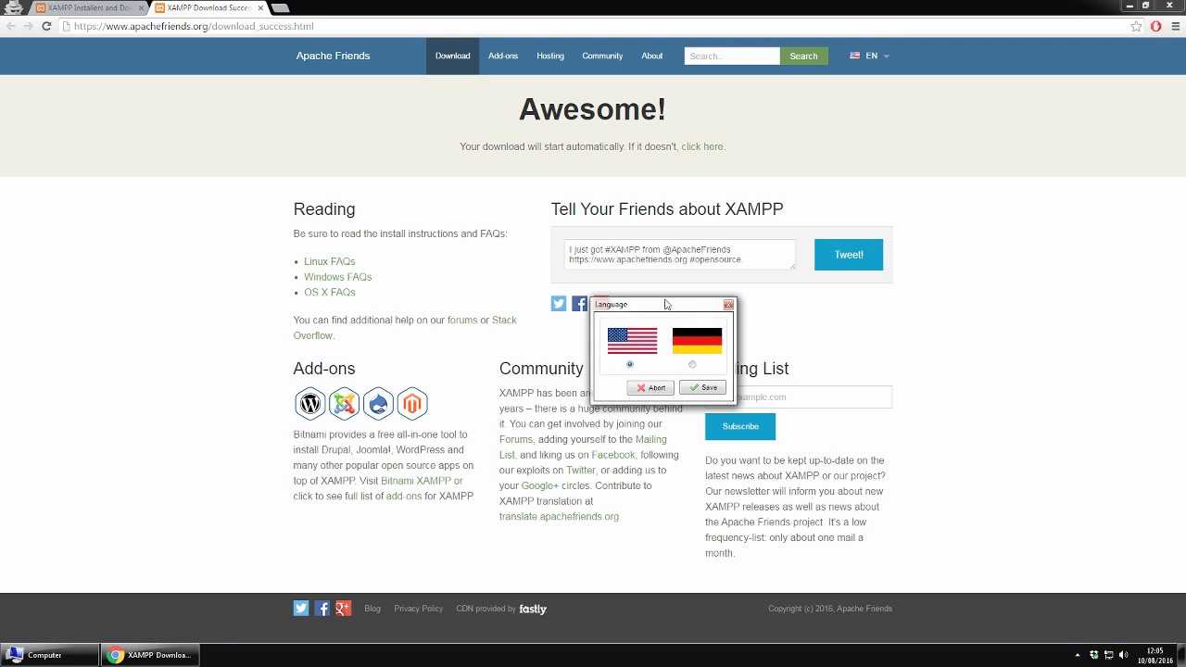
pyautogui.click(701, 388)
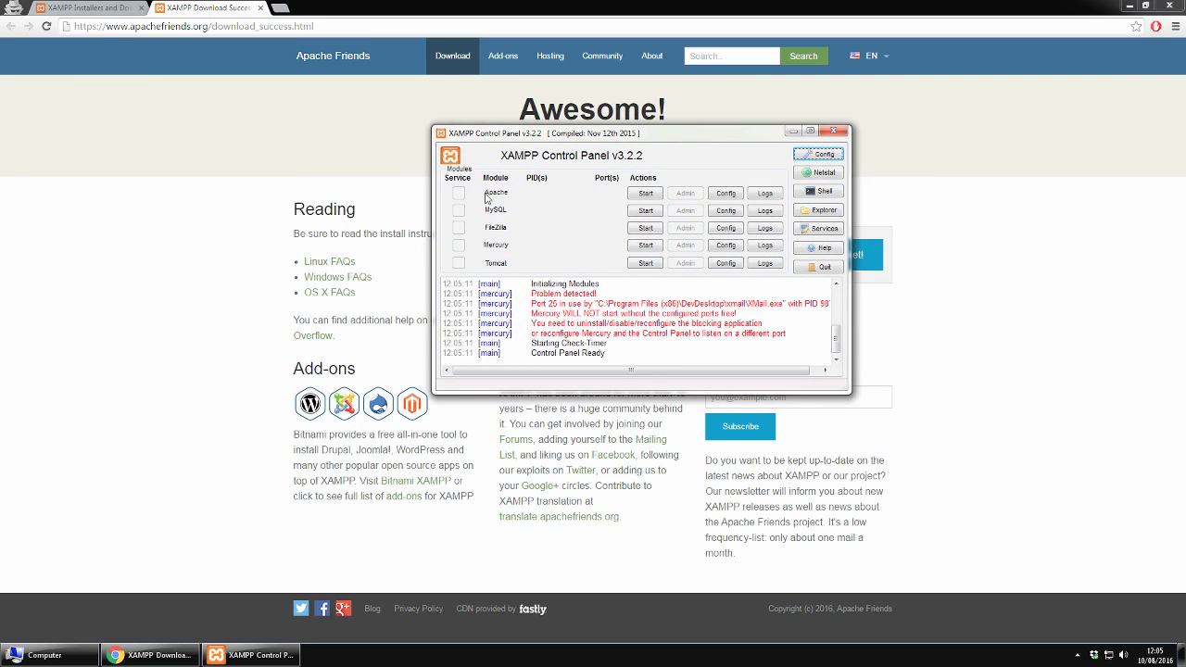
pyautogui.click(644, 194)
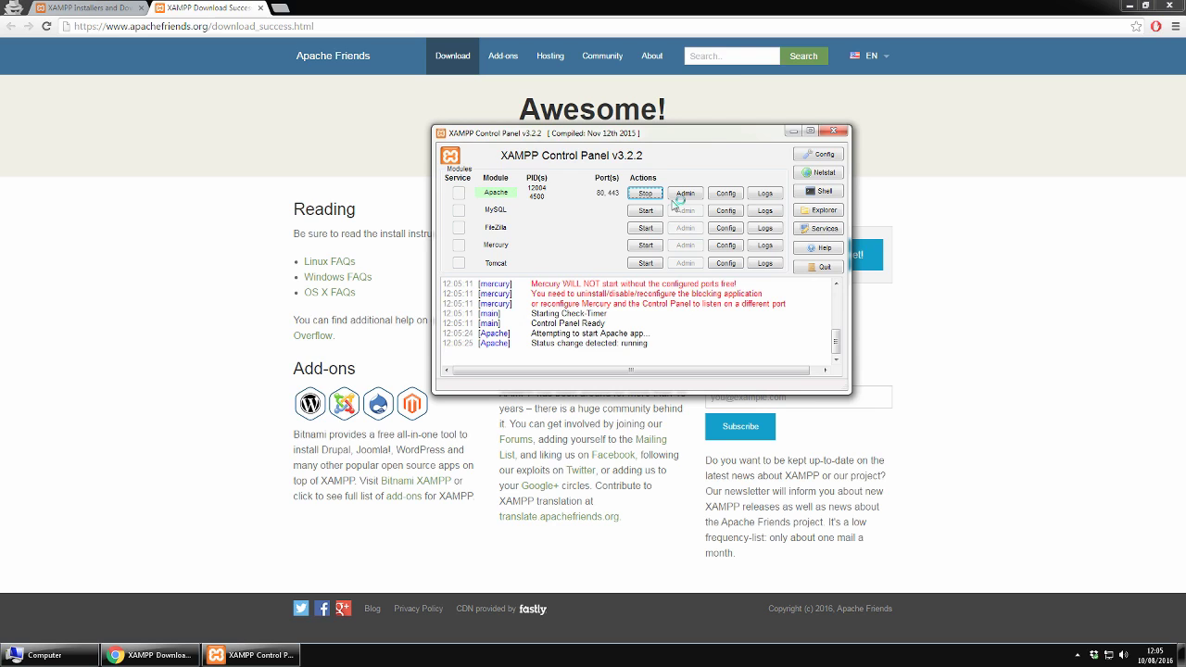
pyautogui.click(642, 213)
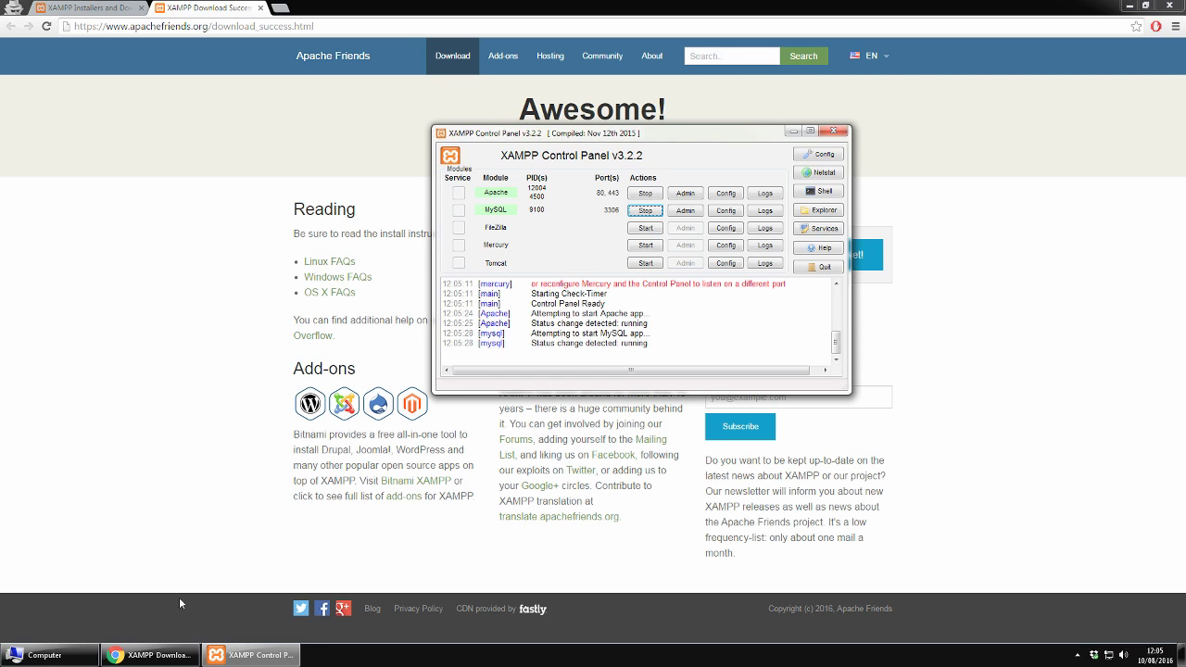
pyautogui.click(48, 659)
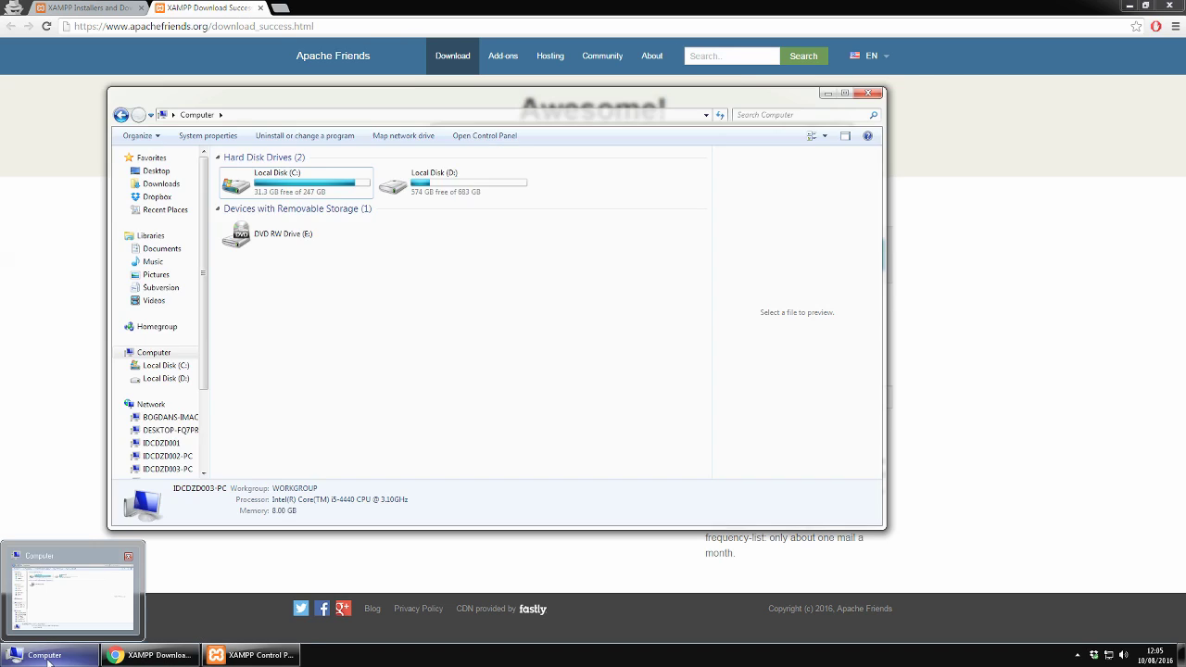
# Step: Open C:\xampp\htdocs and permanently delete all eight of its default items
pyautogui.doubleClick(306, 195)
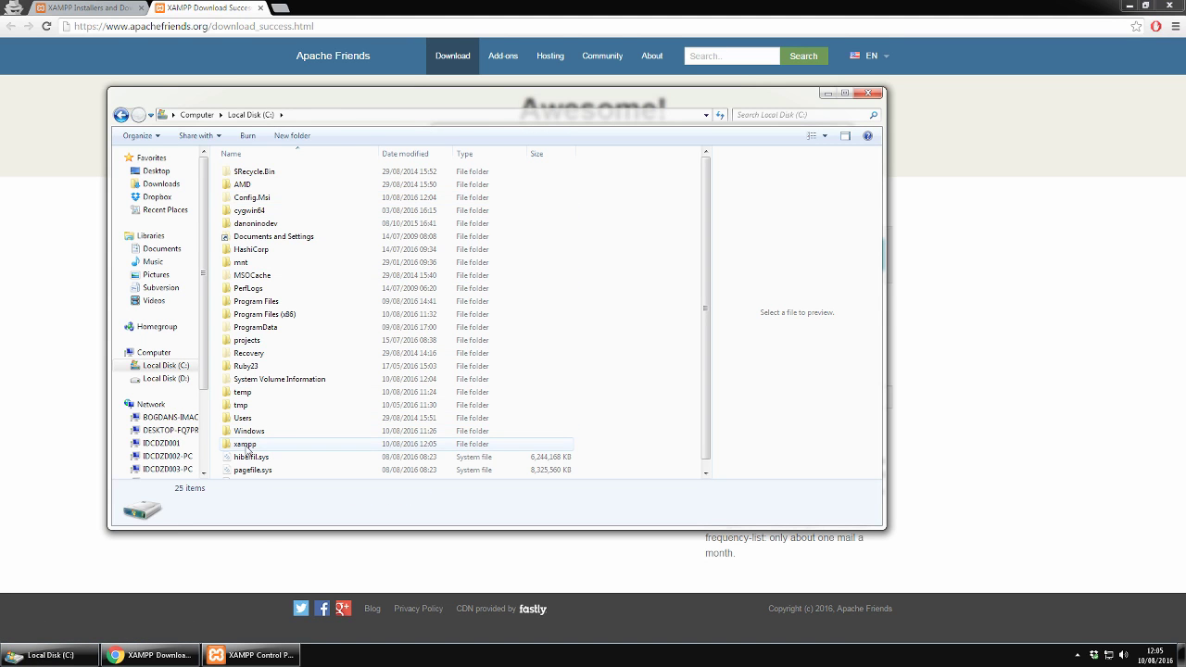
pyautogui.doubleClick(247, 448)
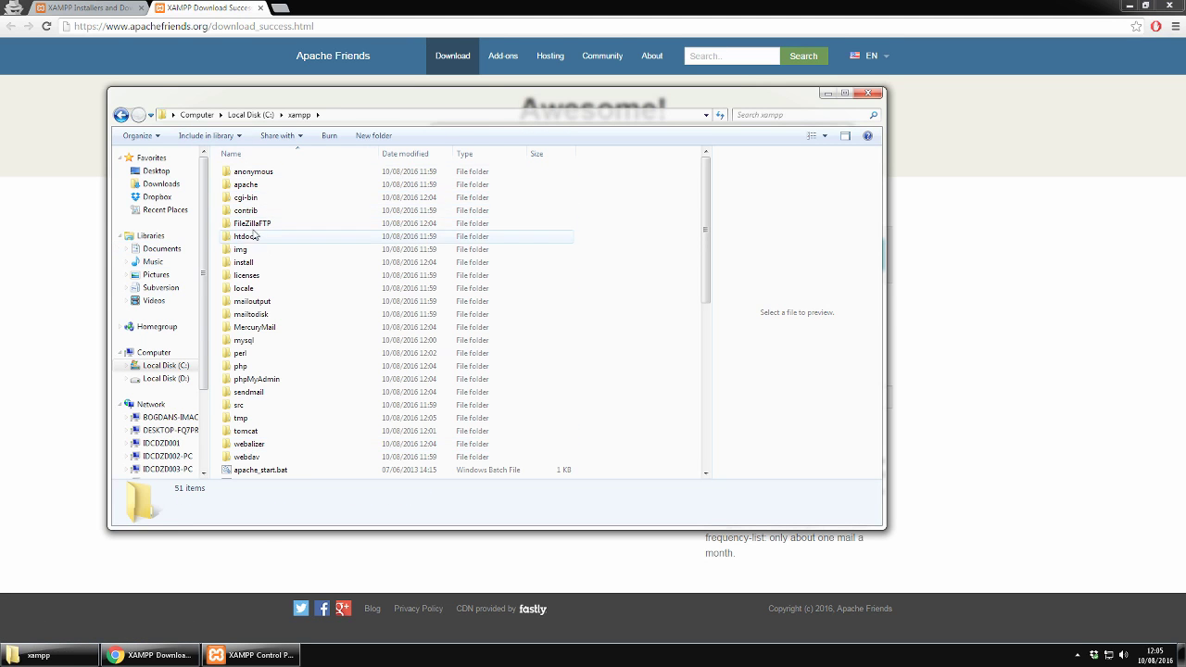
pyautogui.click(247, 239)
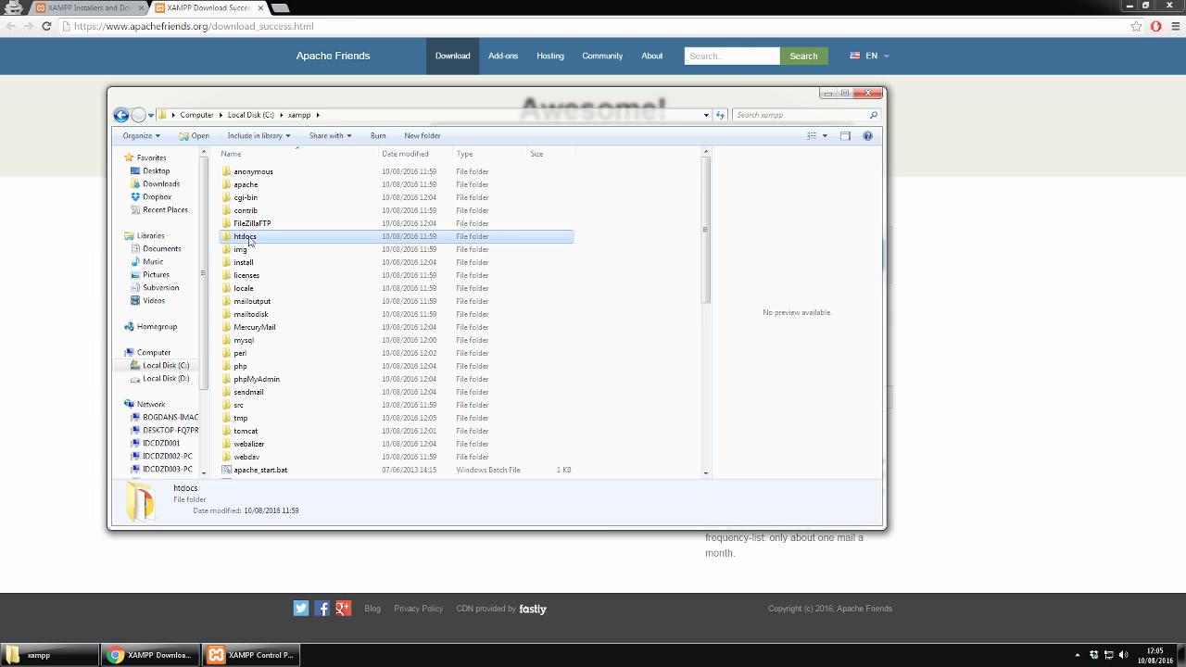
pyautogui.doubleClick(249, 239)
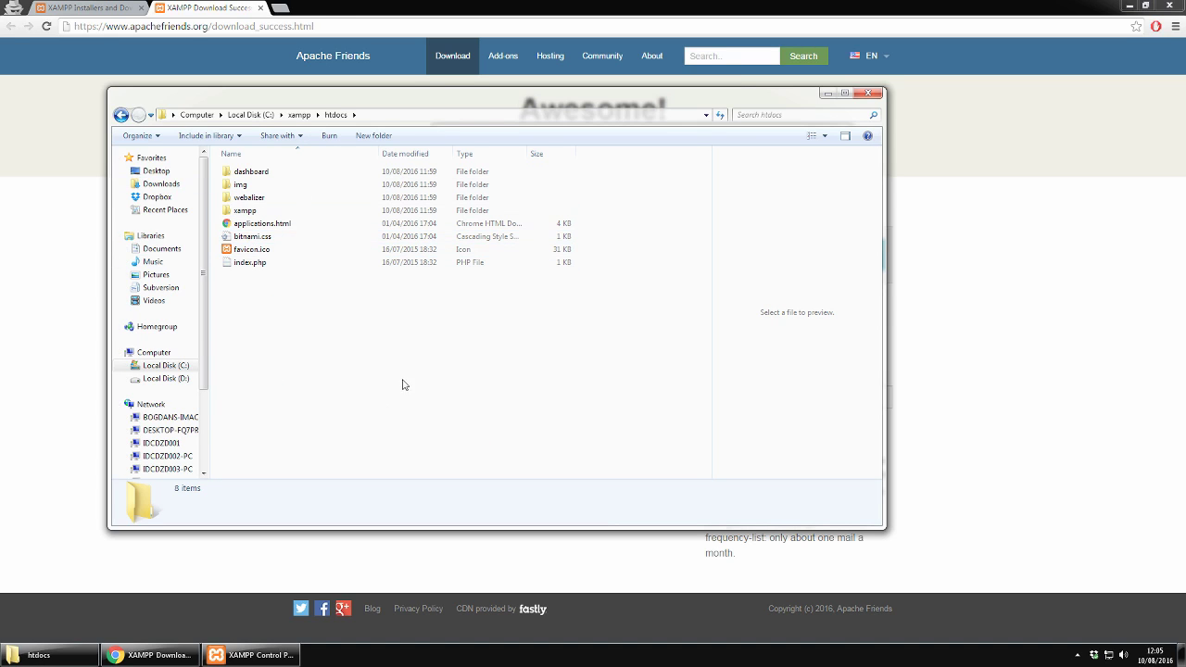
pyautogui.moveTo(259, 364); pyautogui.dragTo(354, 159)
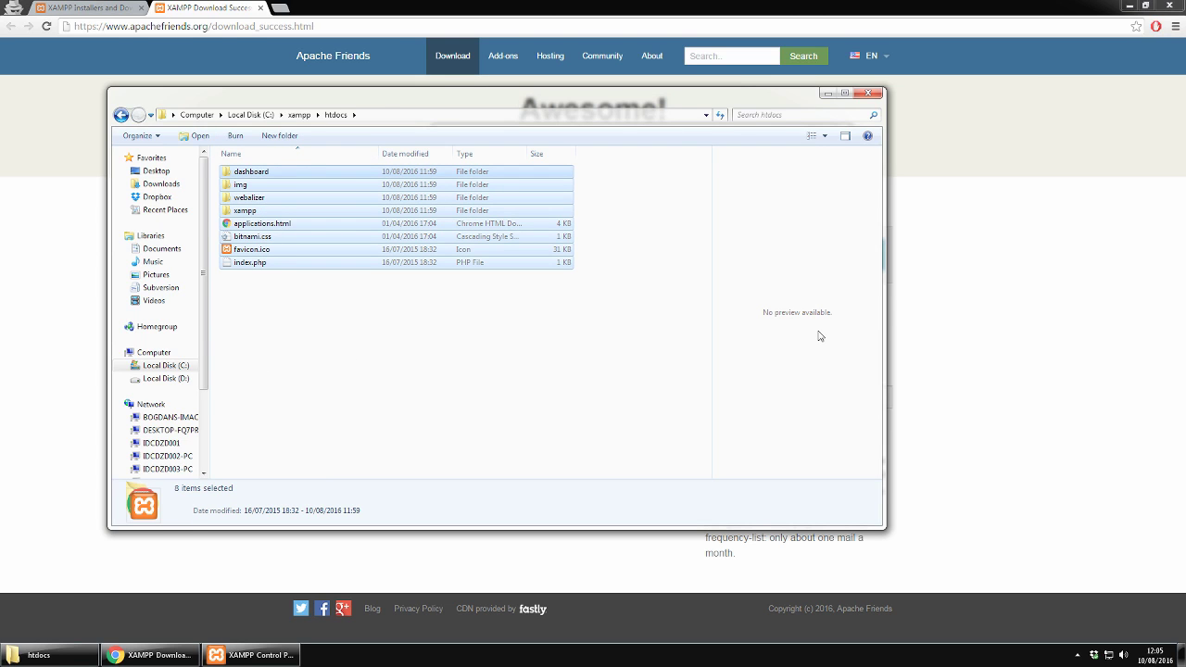
pyautogui.hotkey('shift', 'Delete')
pyautogui.press('Return')
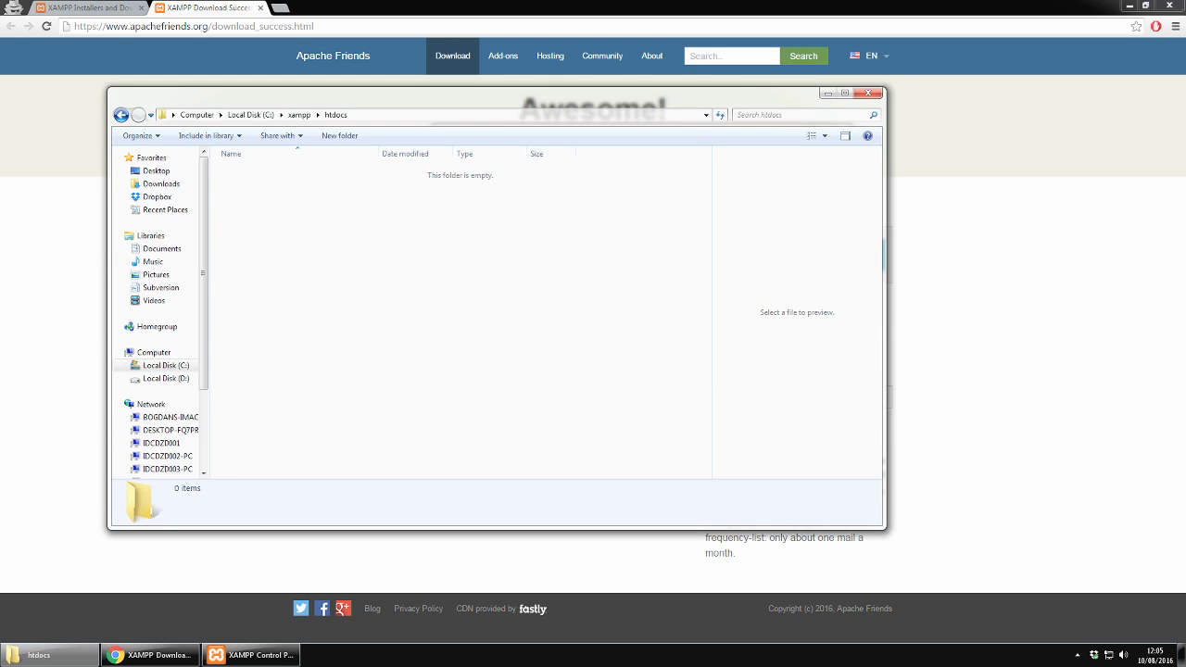
# Step: Open a new incognito tab in Chrome and go to drupal.org
pyautogui.click(176, 601)
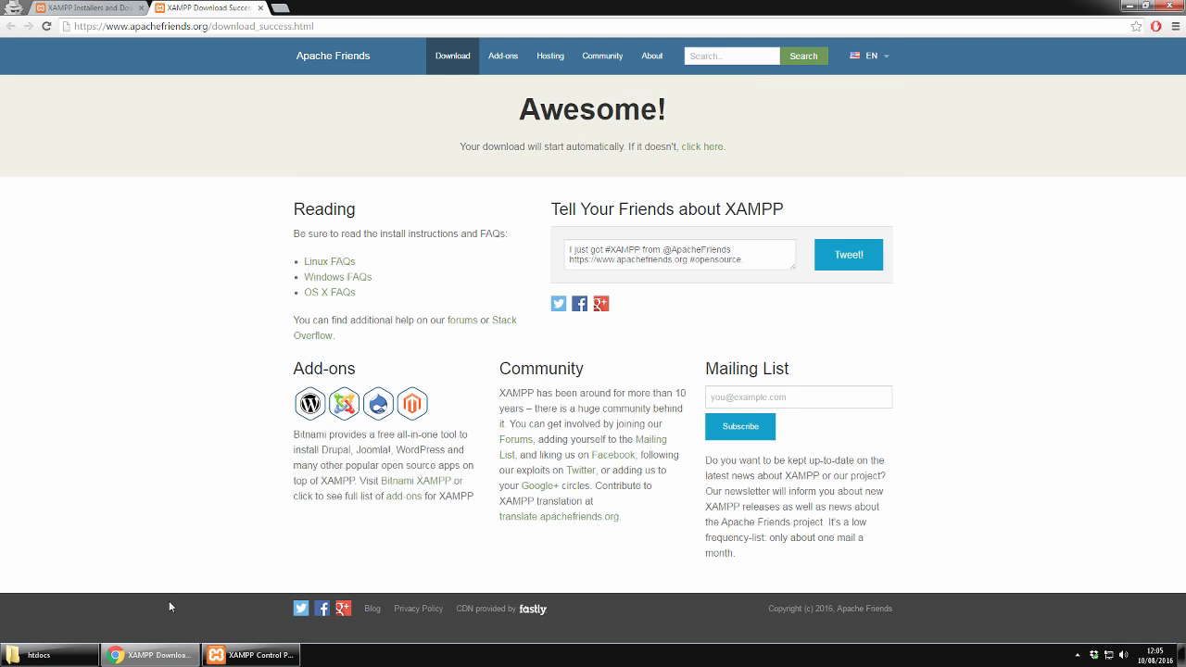
pyautogui.click(281, 8)
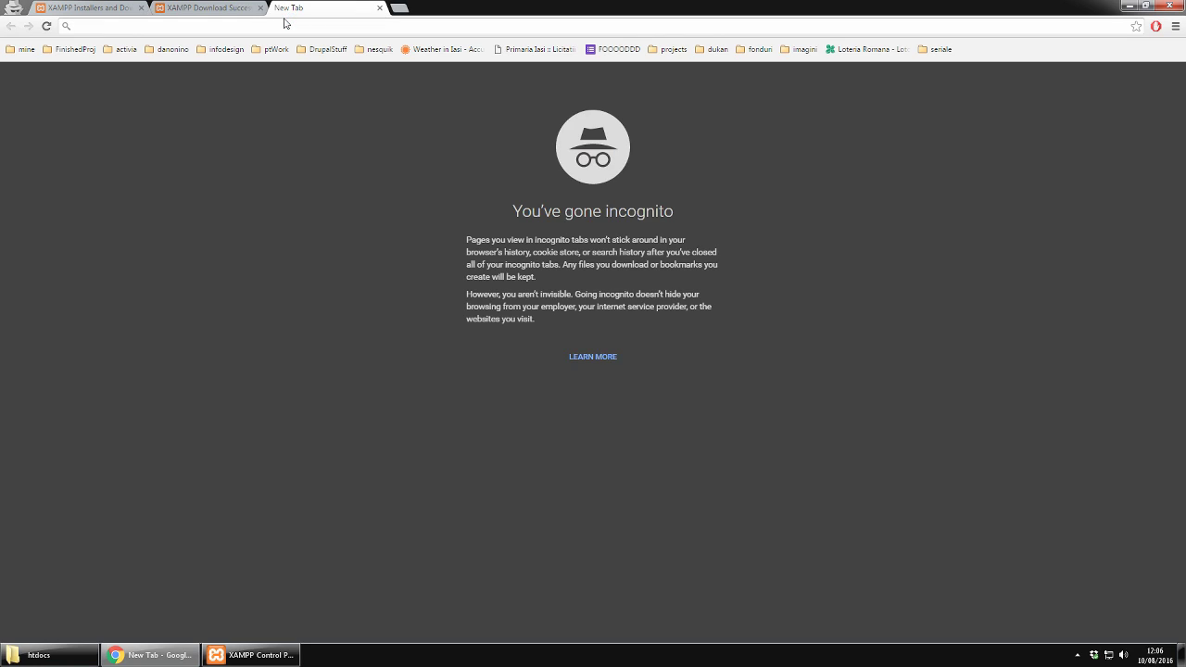
pyautogui.write('dr')
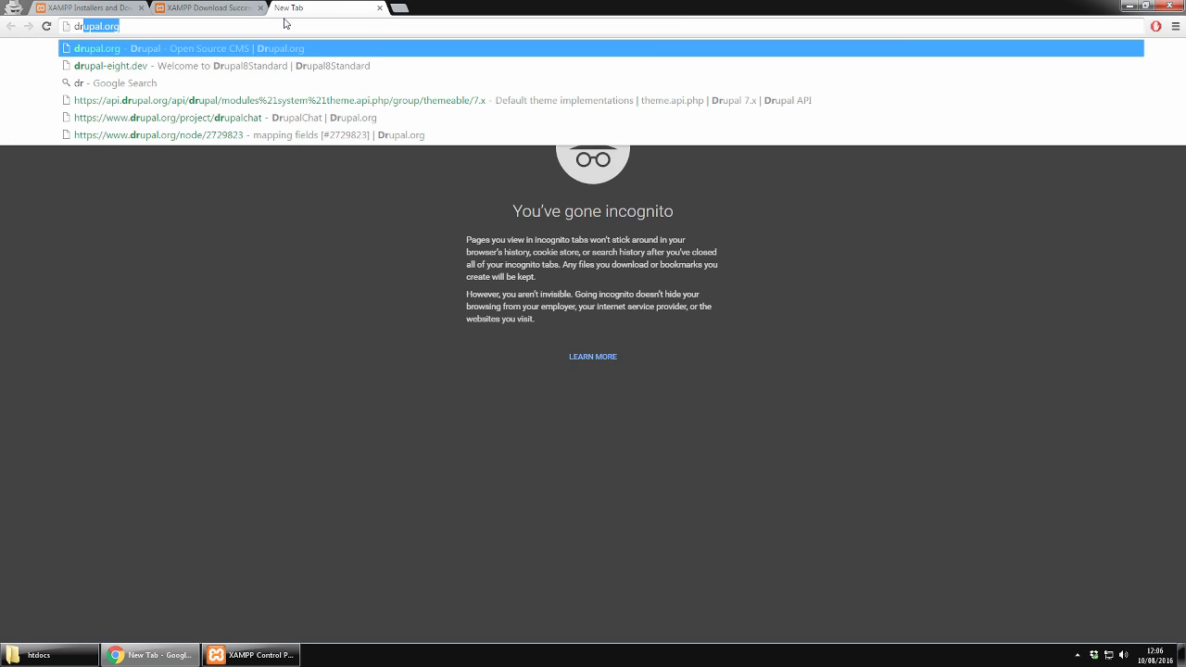
pyautogui.press('Return')
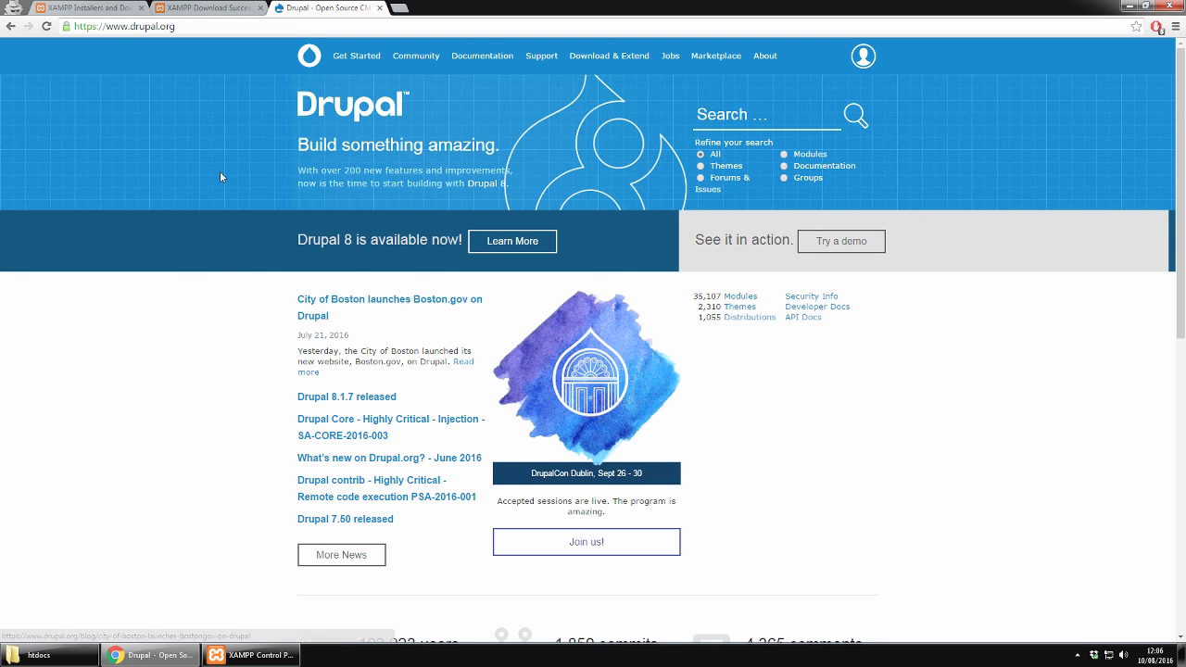
# Step: Go from the Drupal download page to the Drupal core project's full releases list
pyautogui.click(602, 56)
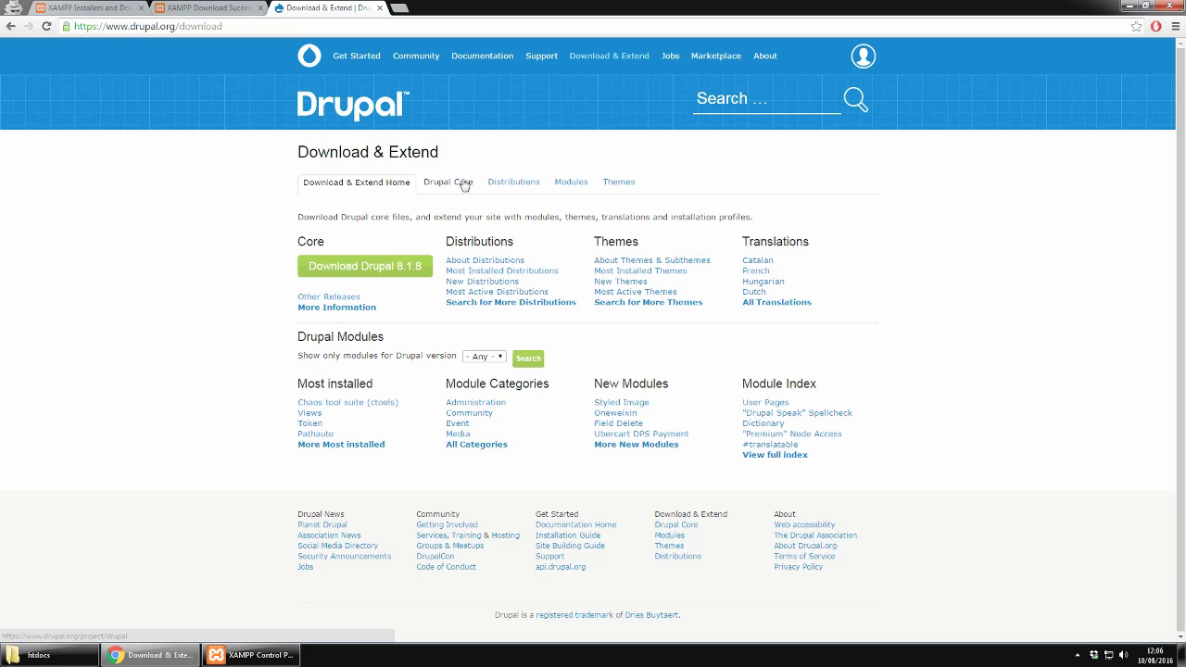
pyautogui.click(465, 184)
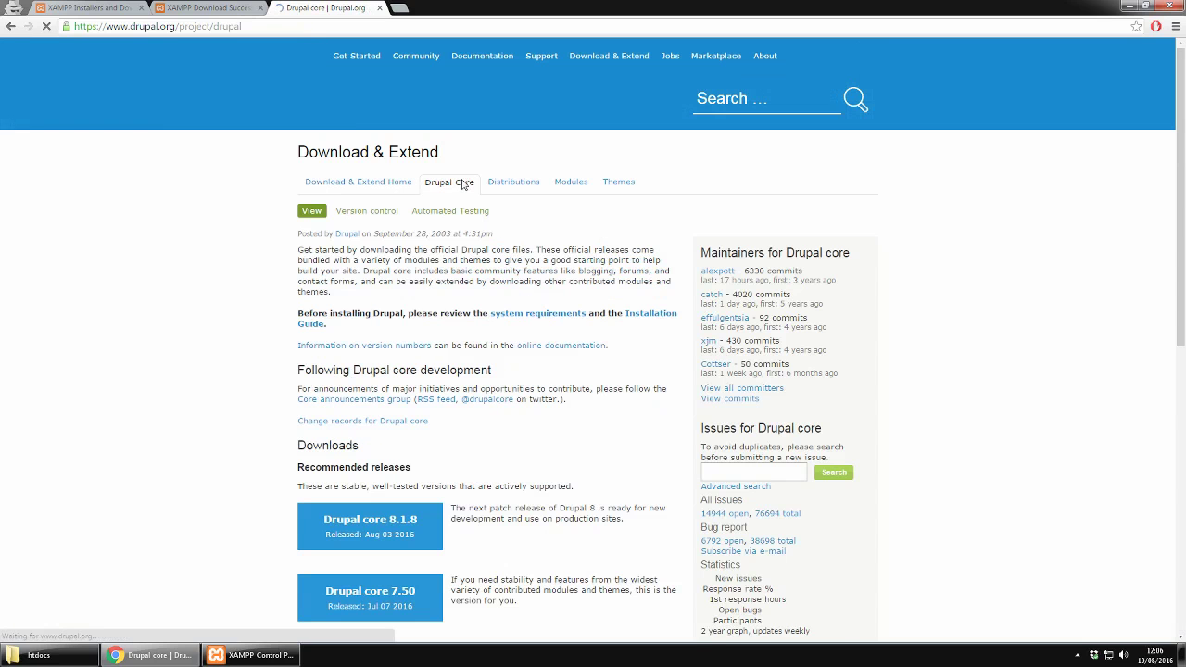
pyautogui.scroll(-3, 547, 348)
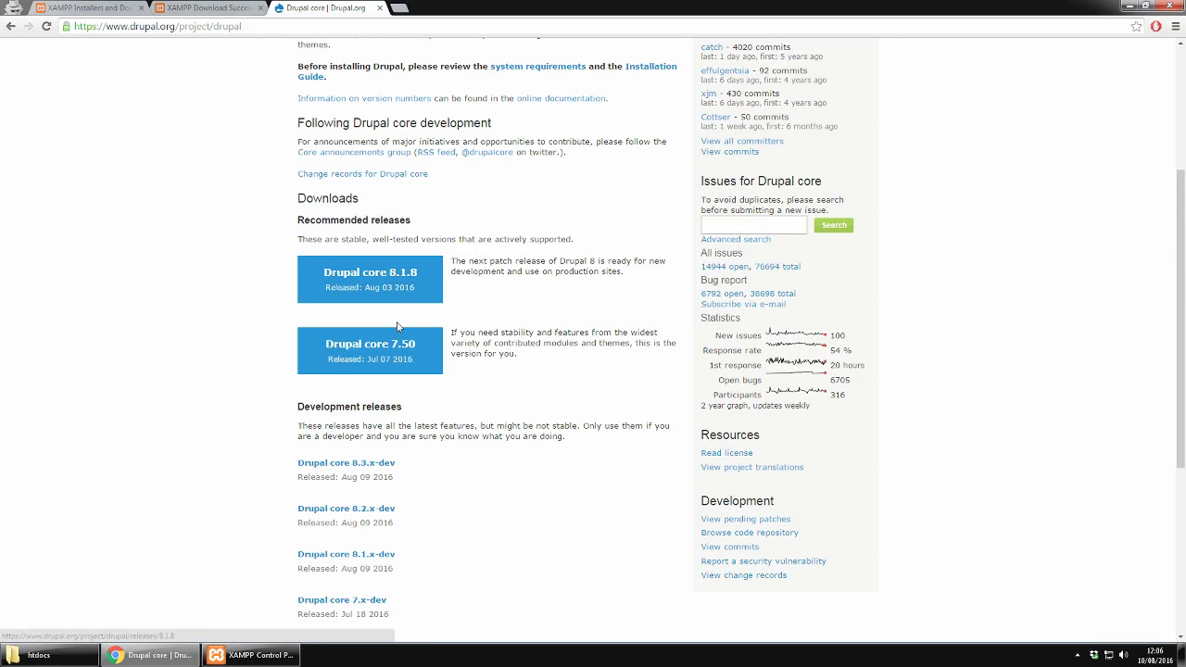
pyautogui.scroll(-1, 598, 343)
pyautogui.scroll(-3, 599, 343)
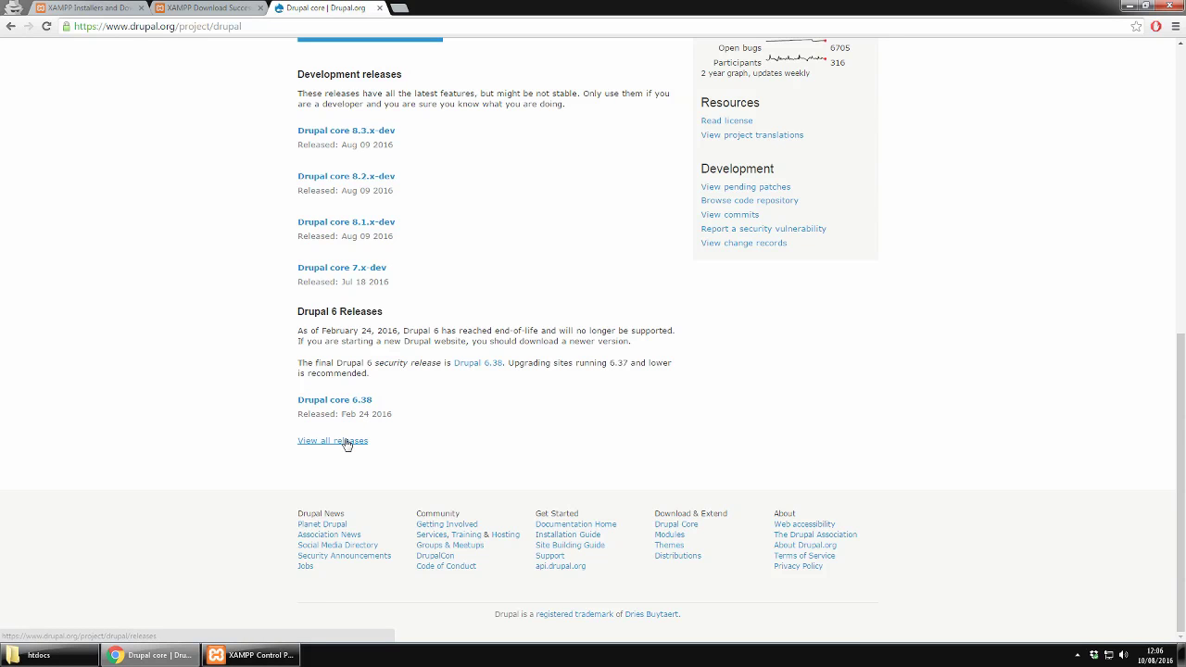
pyautogui.click(347, 444)
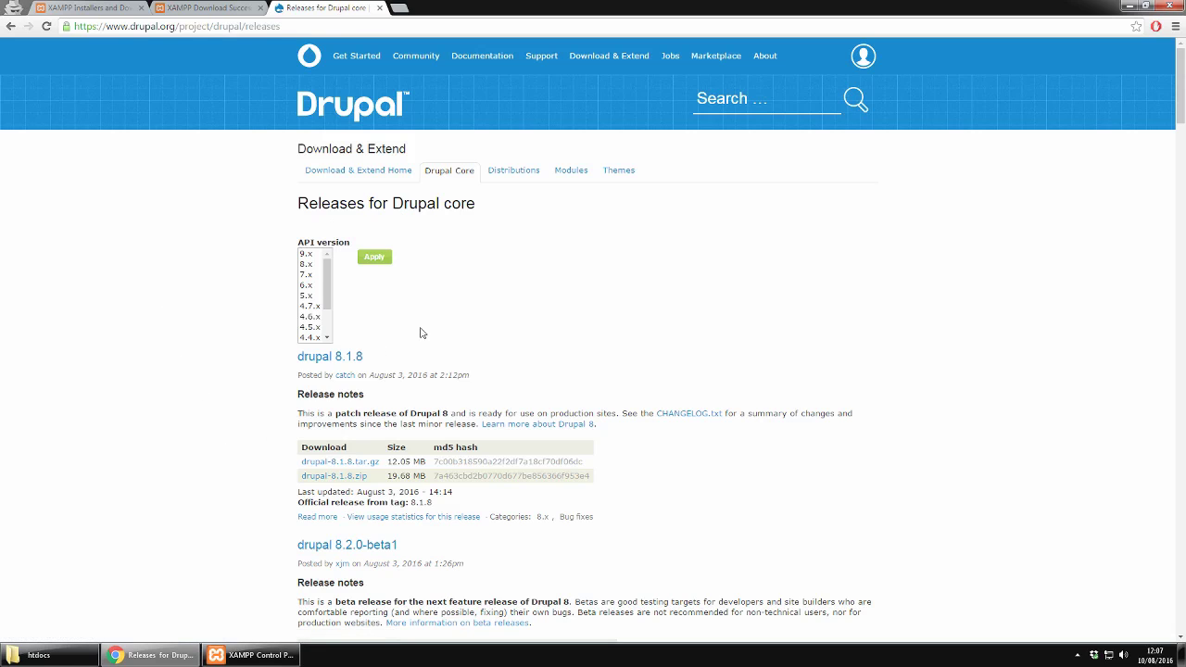
# Step: Filter the releases to 7.x and download drupal-7.50.zip
pyautogui.click(306, 275)
pyautogui.click(373, 263)
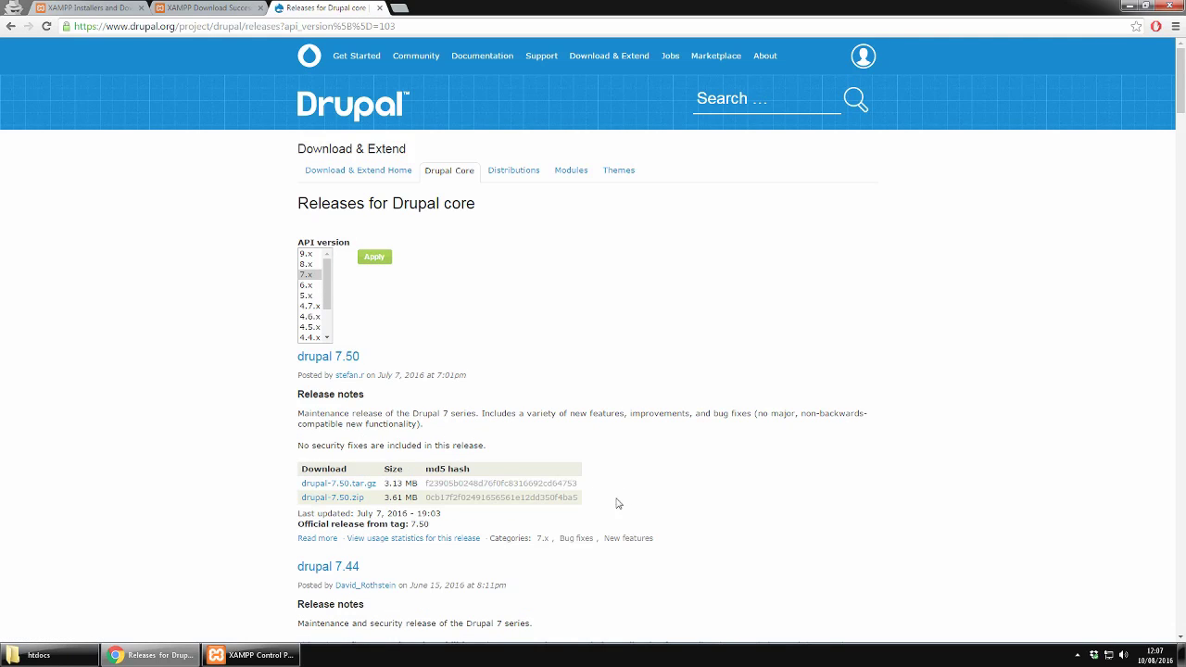
pyautogui.scroll(-2, 726, 463)
pyautogui.scroll(-6, 726, 463)
pyautogui.scroll(3, 722, 463)
pyautogui.scroll(4, 724, 457)
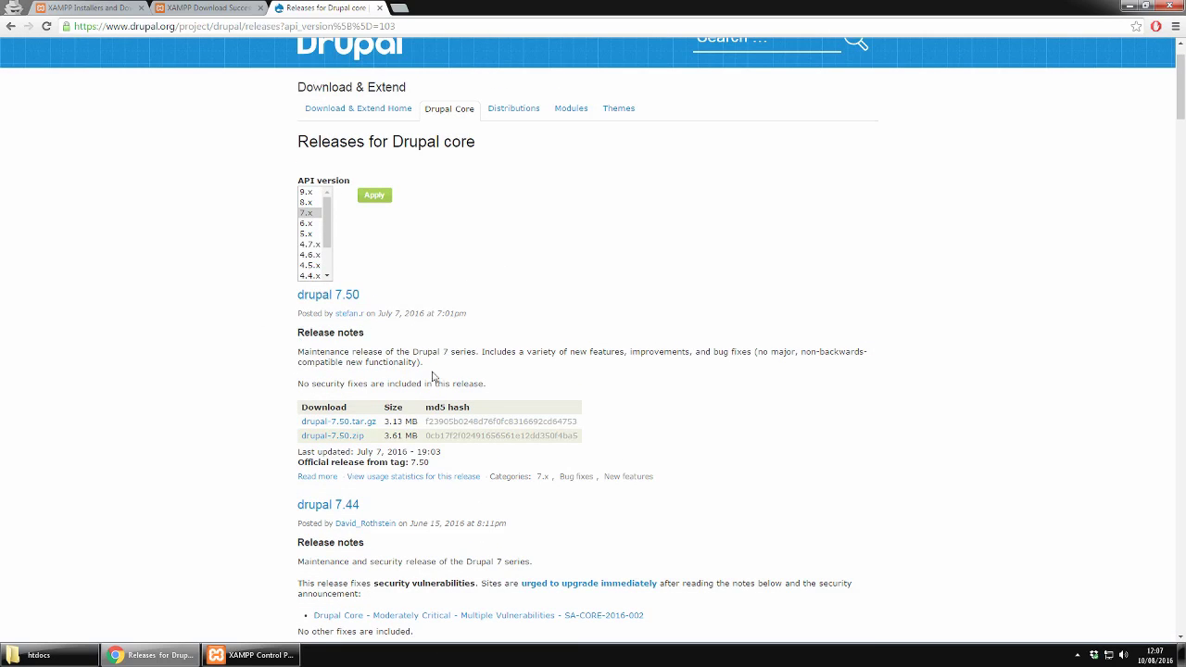
pyautogui.click(345, 437)
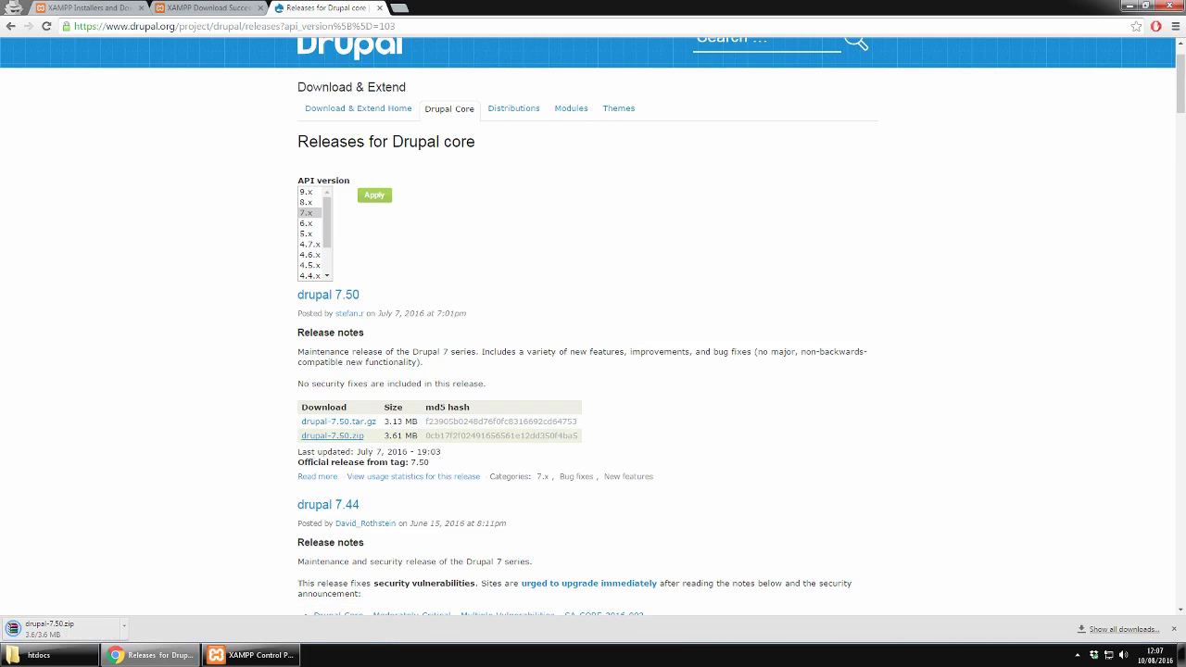
# Step: Switch the release filter to show only 8.x versions
pyautogui.click(307, 201)
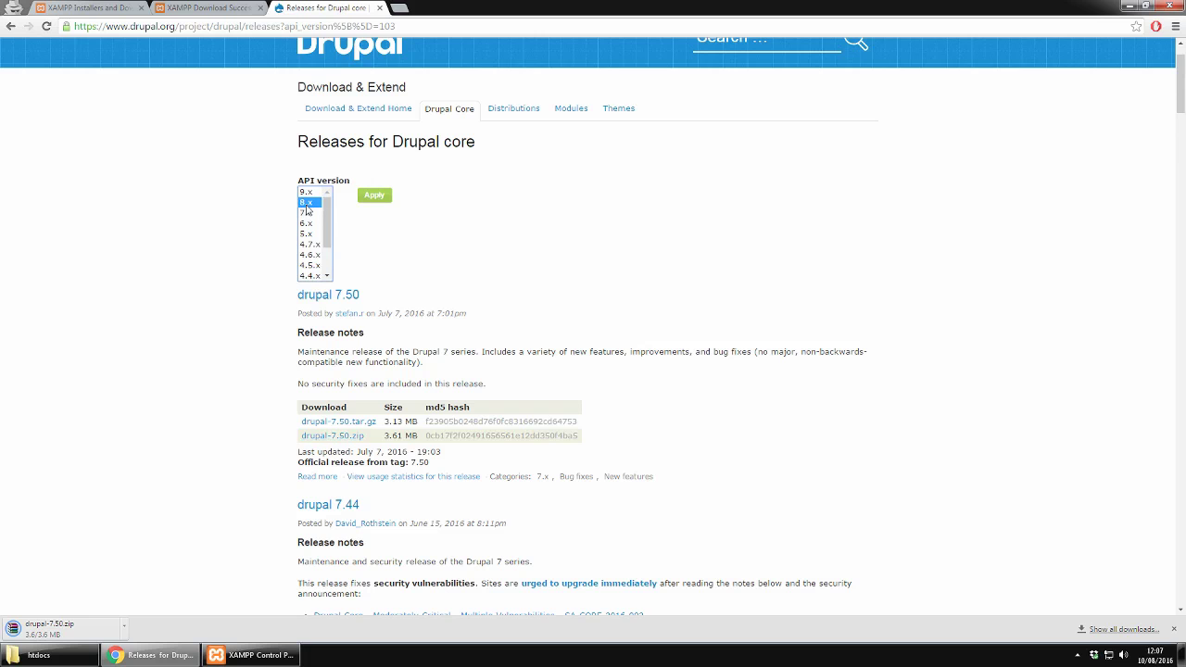
pyautogui.click(385, 198)
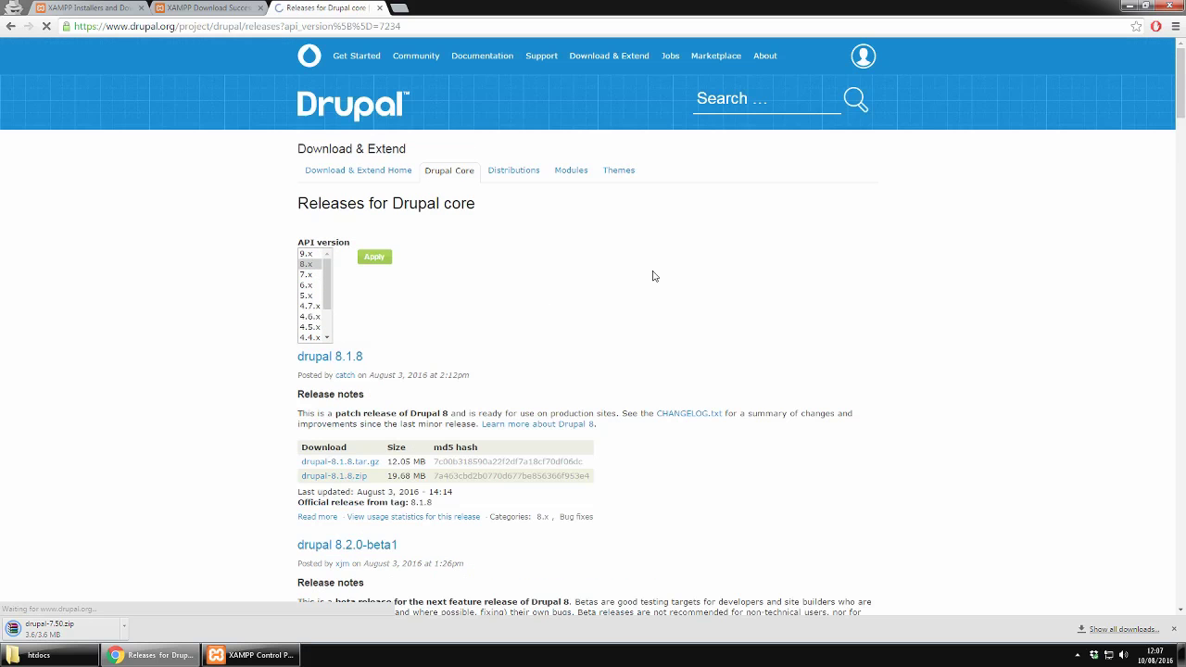
pyautogui.scroll(-3, 675, 353)
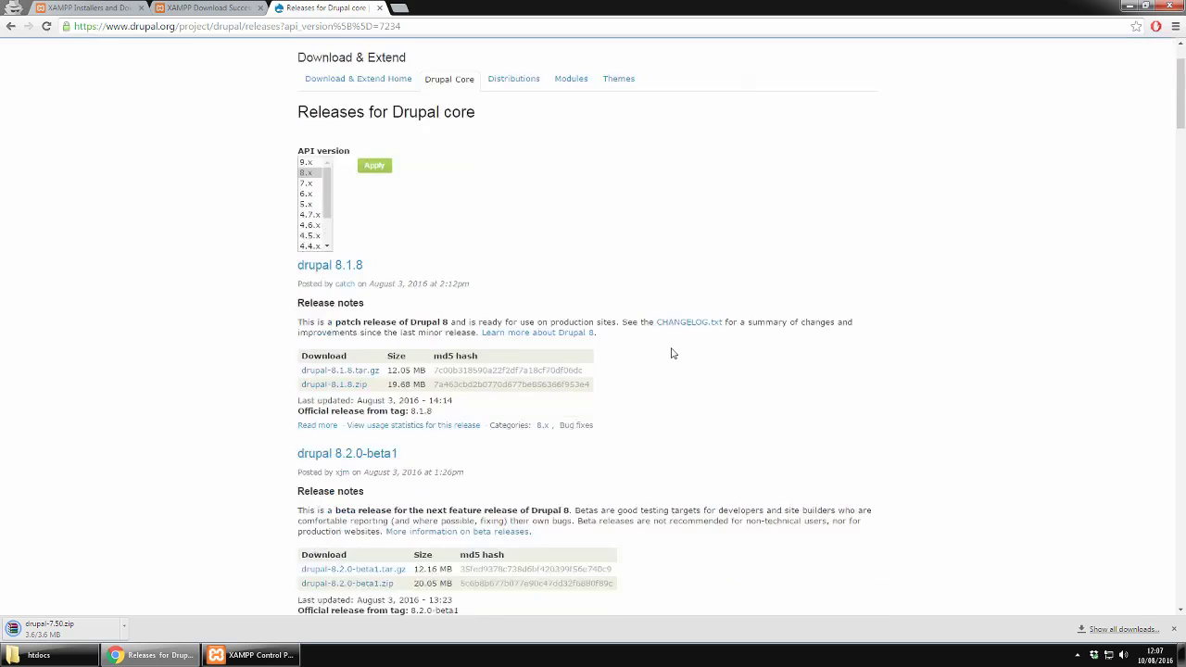
pyautogui.scroll(-1, 675, 353)
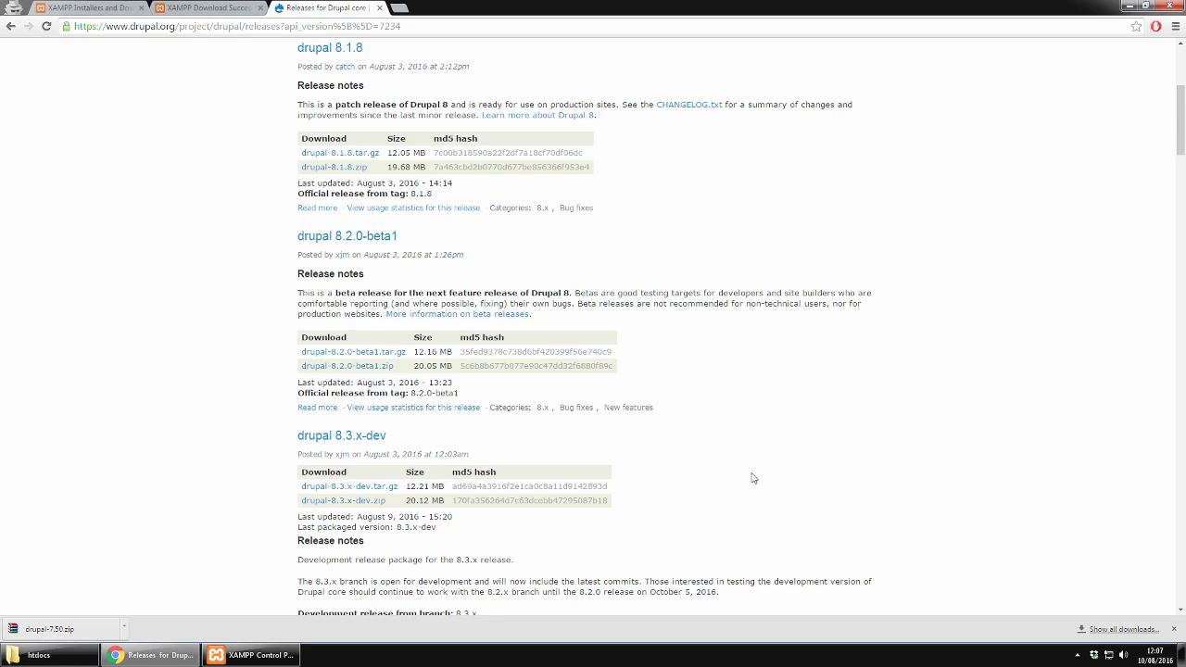
pyautogui.scroll(3, 752, 478)
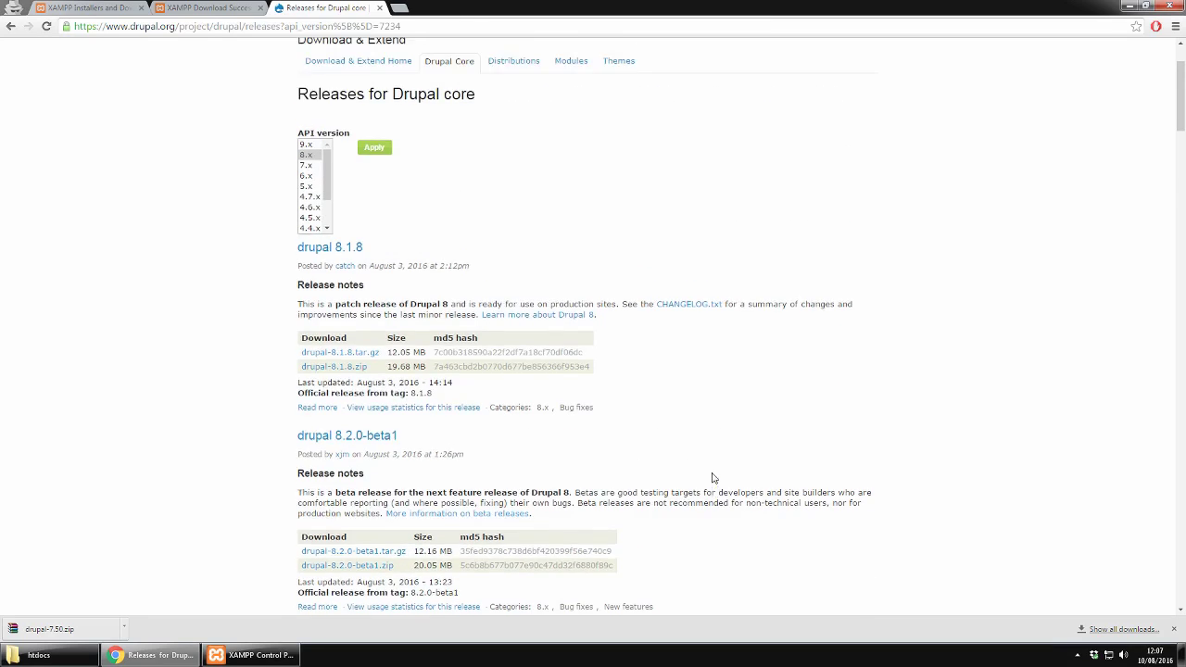
# Step: Create a new folder named drupalseven inside the empty htdocs folder
pyautogui.click(65, 656)
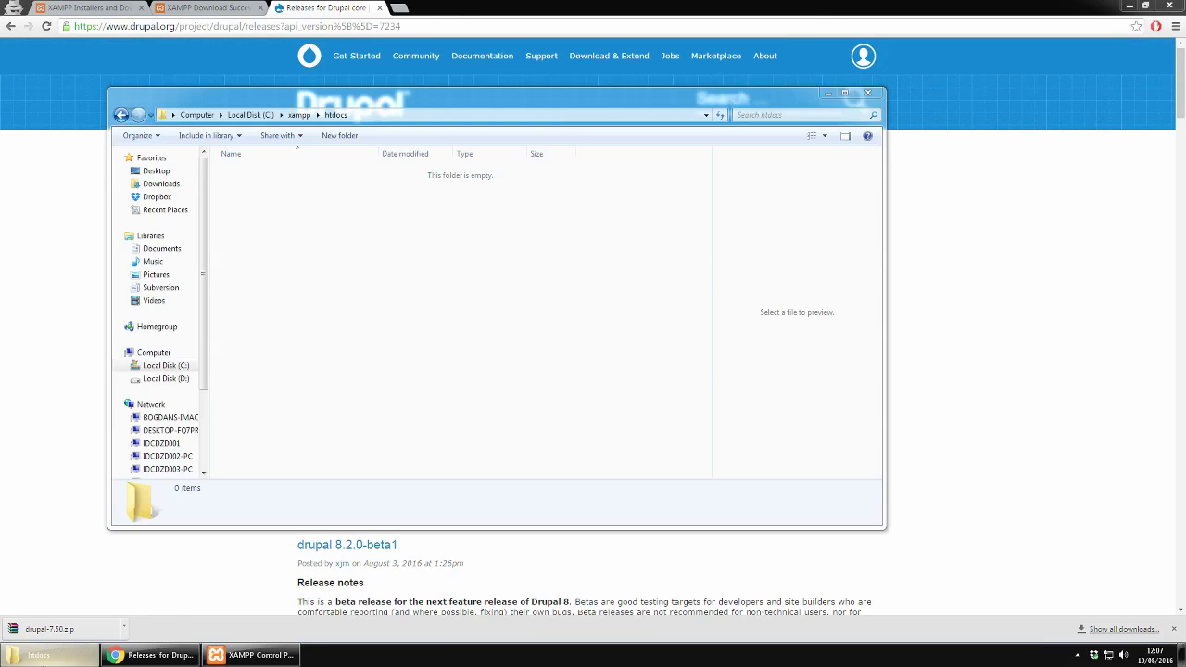
pyautogui.rightClick(277, 217)
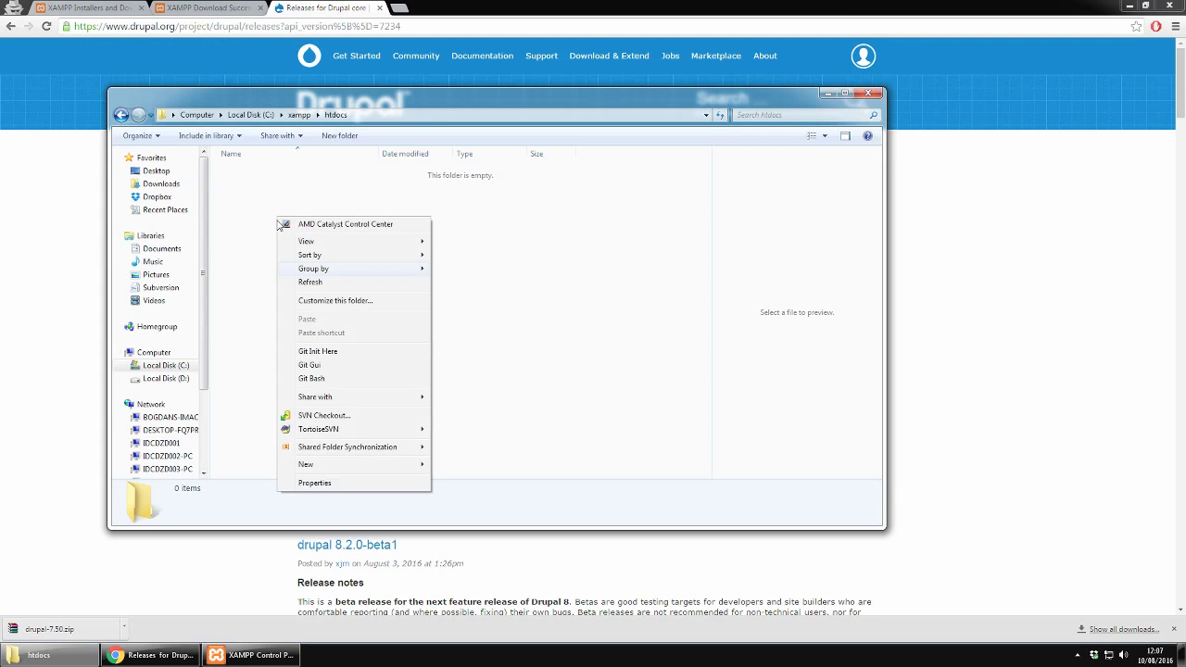
pyautogui.click(443, 464)
pyautogui.write('drupals')
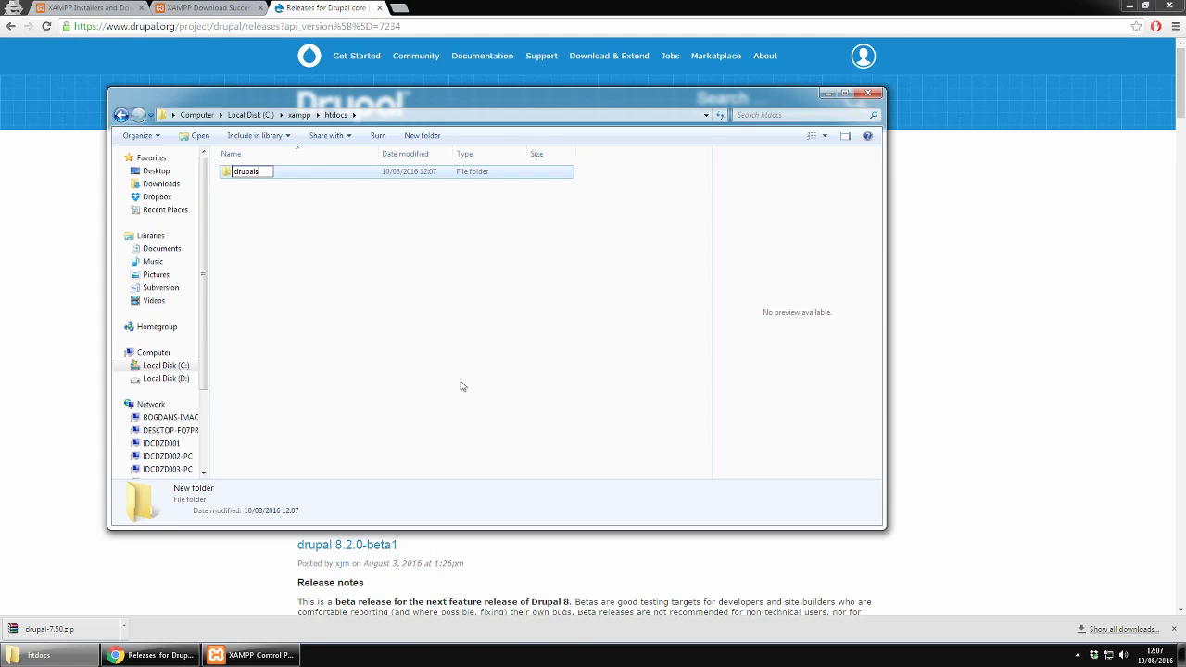
pyautogui.write('even')
pyautogui.press('Return')
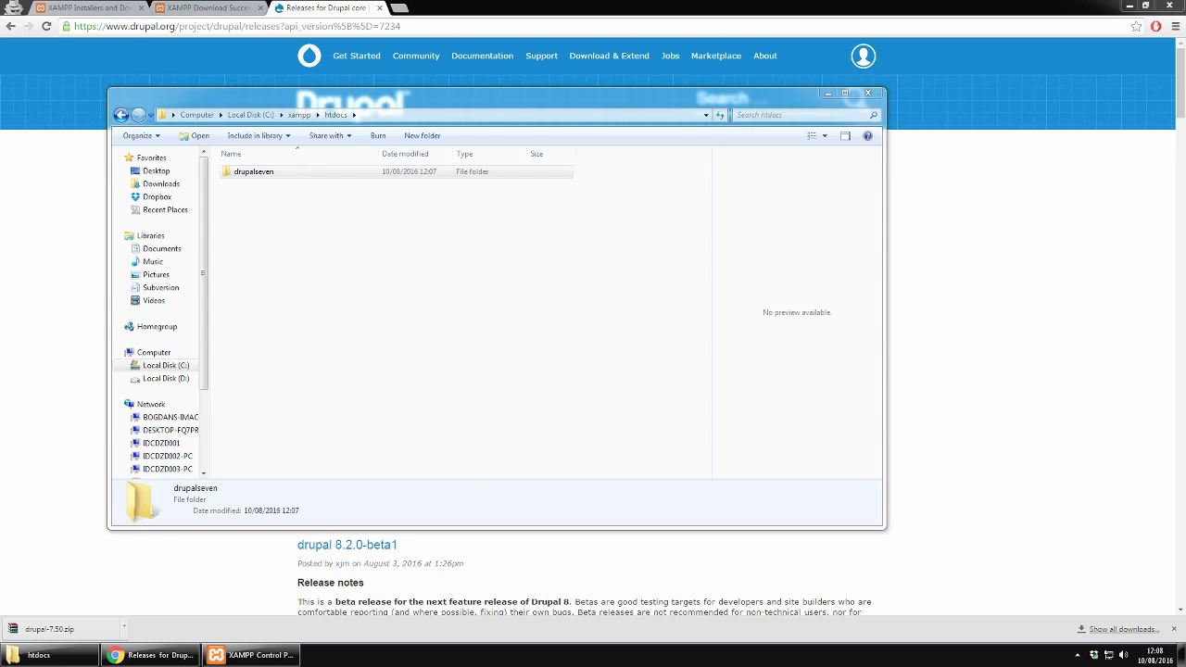
# Step: Open drupal-7.50.zip in WinRAR and extract its drupal-7.50 folder to drive C
pyautogui.click(124, 629)
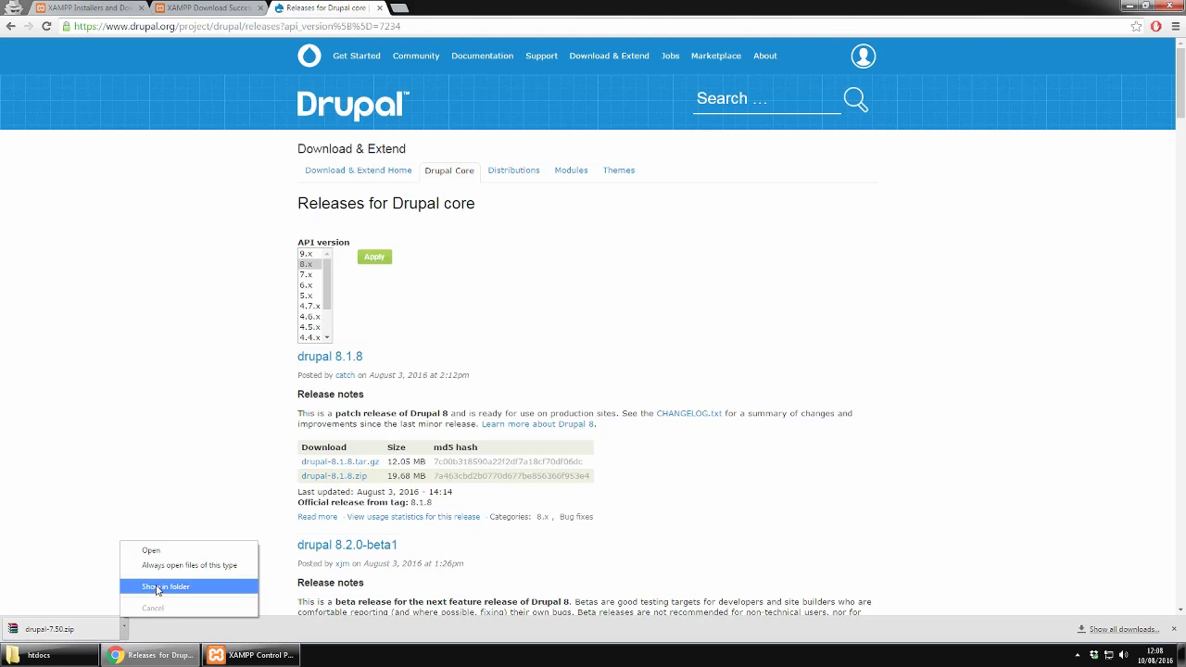
pyautogui.click(153, 551)
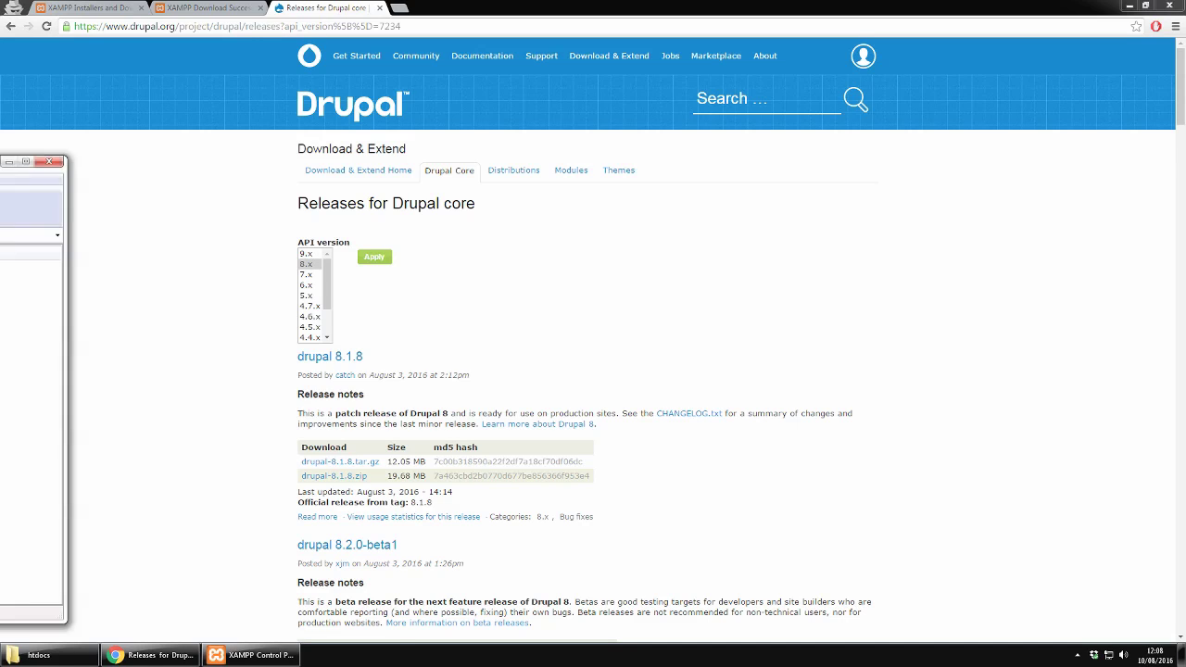
pyautogui.moveTo(406, 164); pyautogui.dragTo(823, 127)
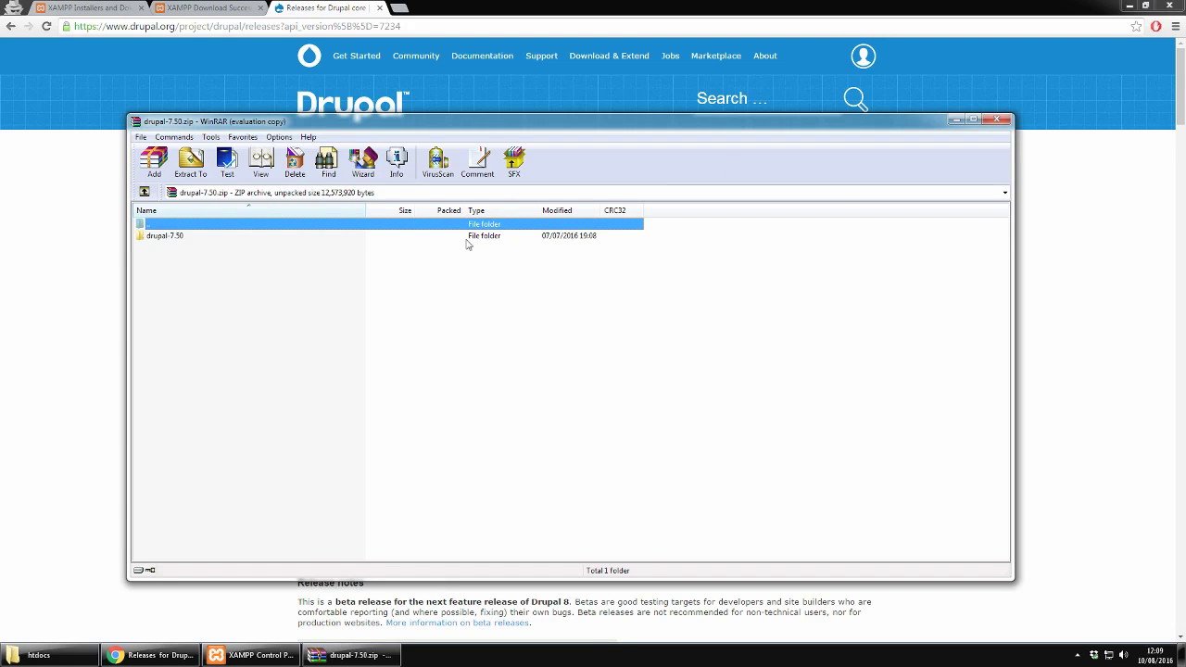
pyautogui.click(174, 238)
pyautogui.click(176, 172)
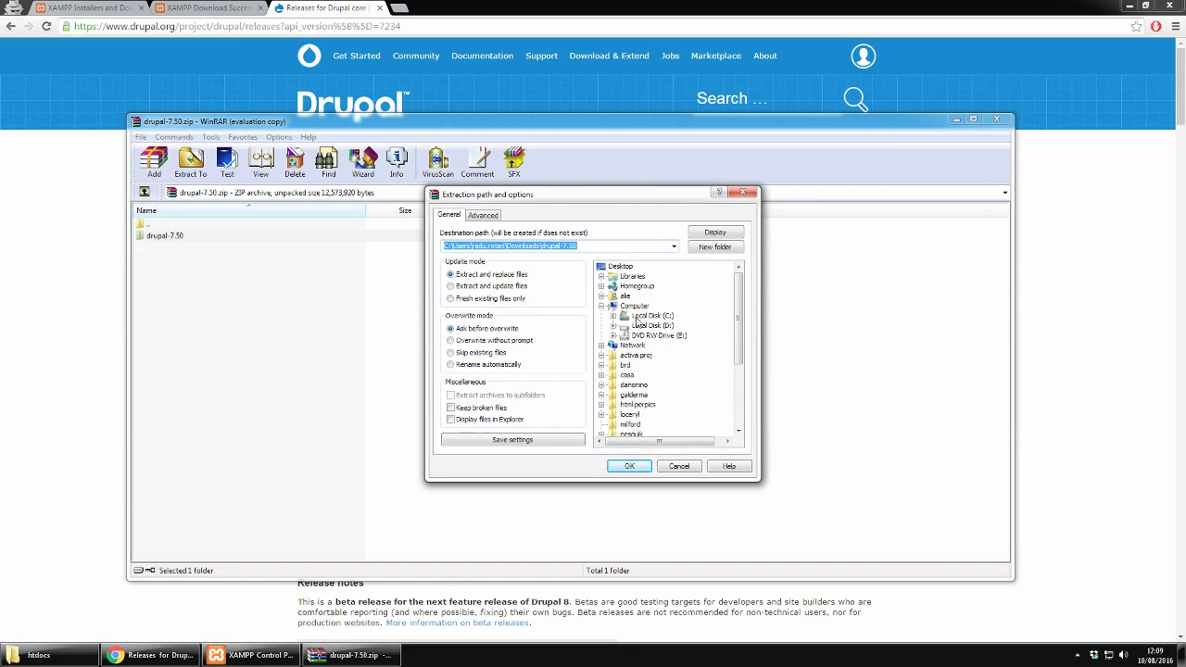
pyautogui.click(639, 317)
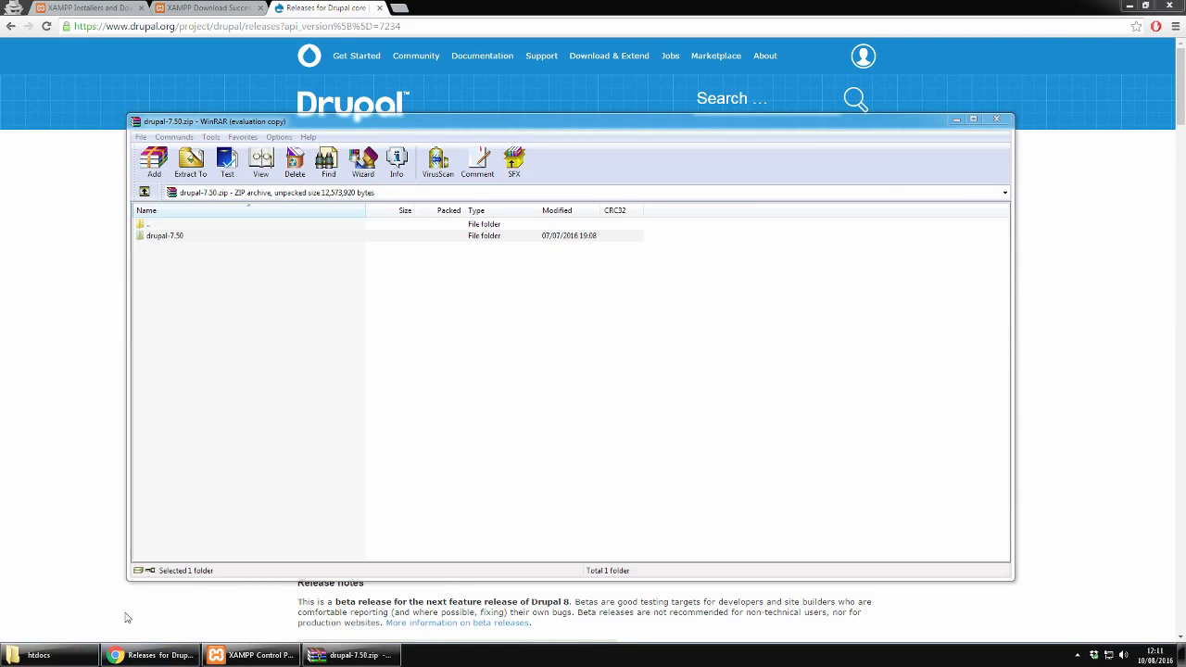
pyautogui.click(83, 653)
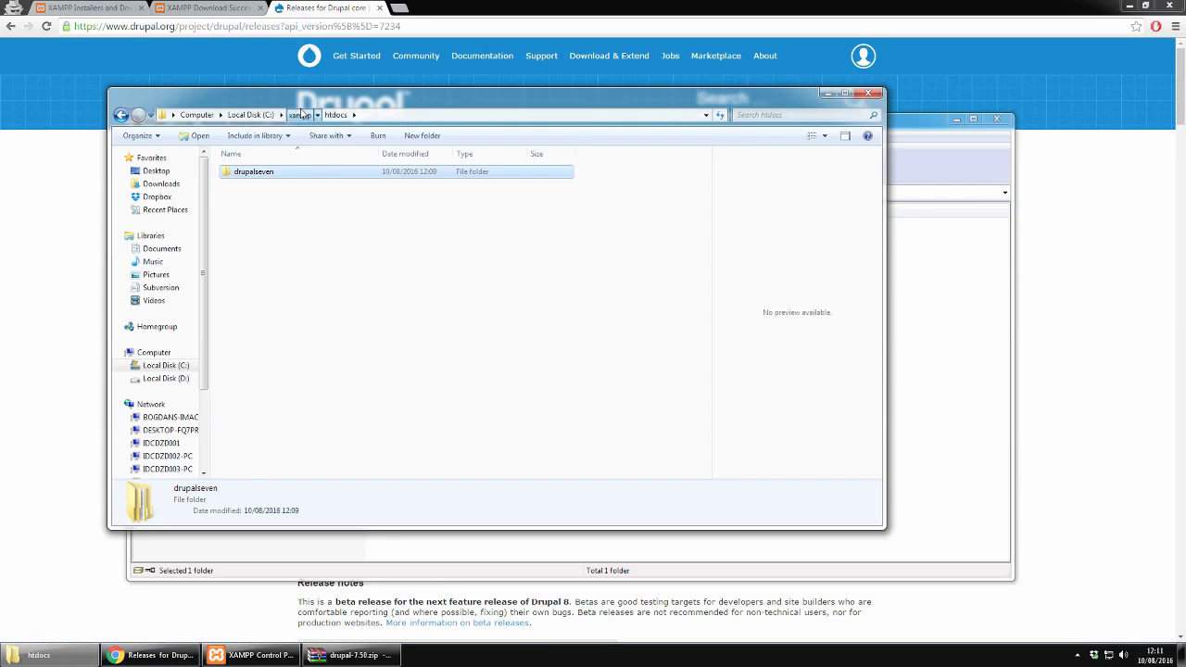
# Step: Browse to C:\xampp\apache\conf\extra and open httpd-vhosts.conf with Sublime Text 2
pyautogui.click(299, 115)
pyautogui.doubleClick(255, 185)
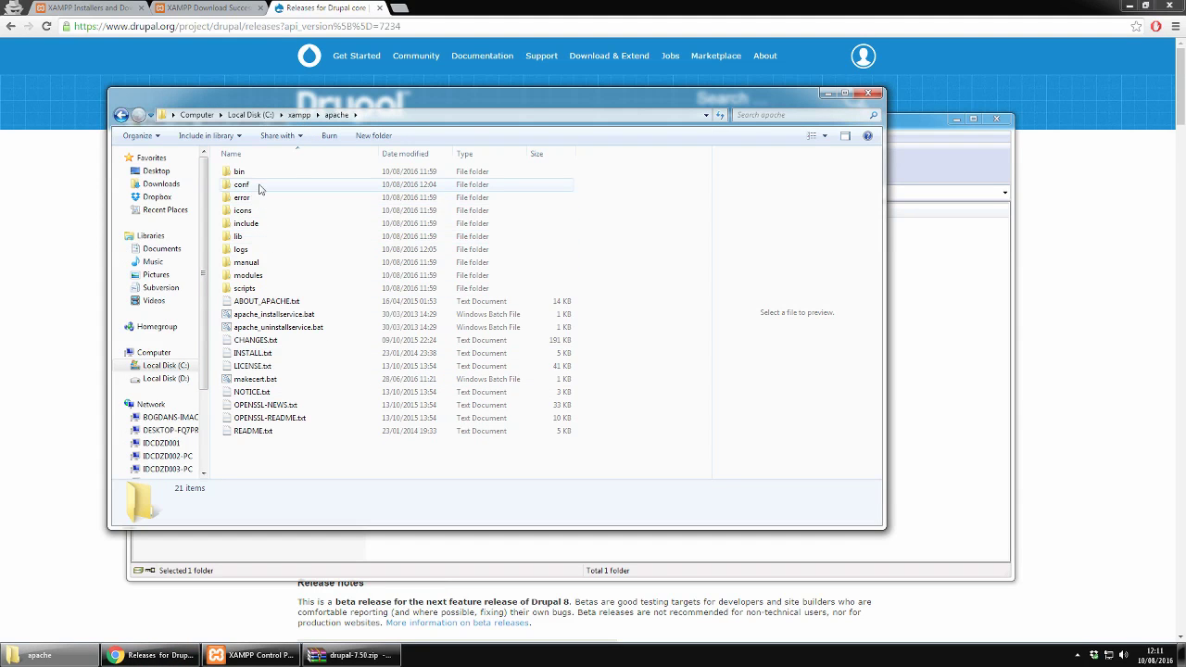
pyautogui.doubleClick(259, 188)
pyautogui.doubleClick(264, 173)
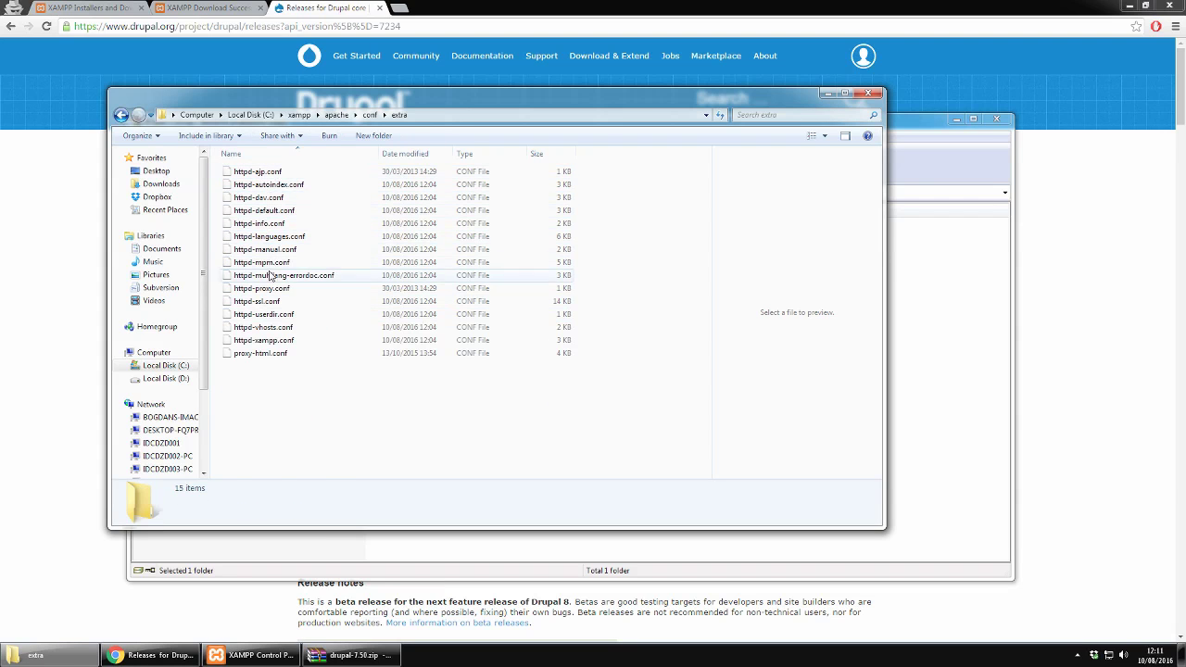
pyautogui.click(265, 329)
pyautogui.doubleClick(264, 329)
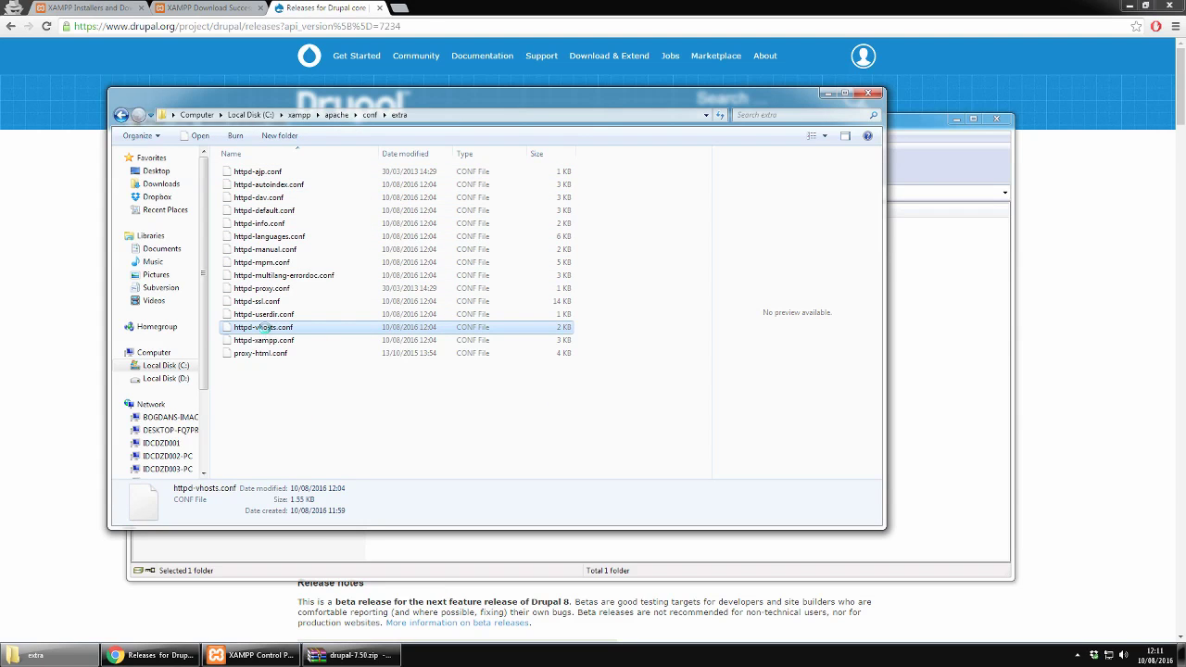
pyautogui.rightClick(264, 328)
pyautogui.click(296, 349)
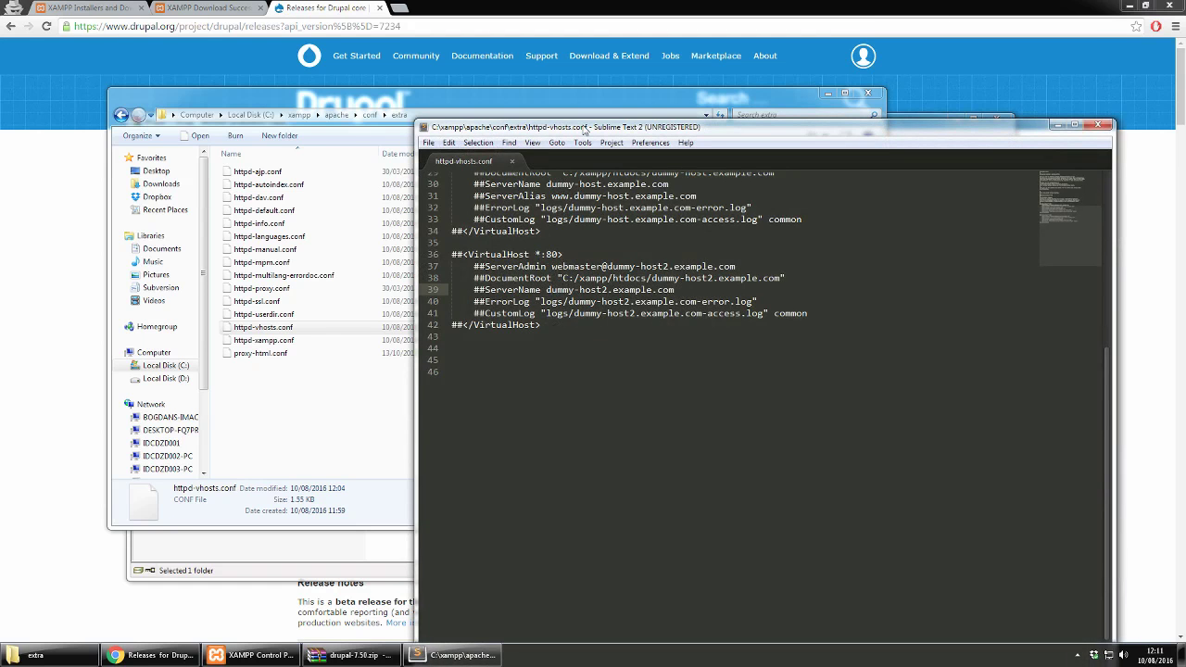
# Step: Select the second VirtualHost block, lines 36–42, in the editor
pyautogui.moveTo(580, 126); pyautogui.dragTo(535, 25)
pyautogui.scroll(2, 451, 213)
pyautogui.moveTo(414, 222)
pyautogui.mouseDown()
pyautogui.moveTo(690, 244)
pyautogui.moveTo(495, 291)
pyautogui.moveTo(400, 221)
pyautogui.mouseUp()
# Step: Duplicate the VirtualHost block as a third block and uncomment its opening and closing lines
pyautogui.hotkey('ctrl', 'c')
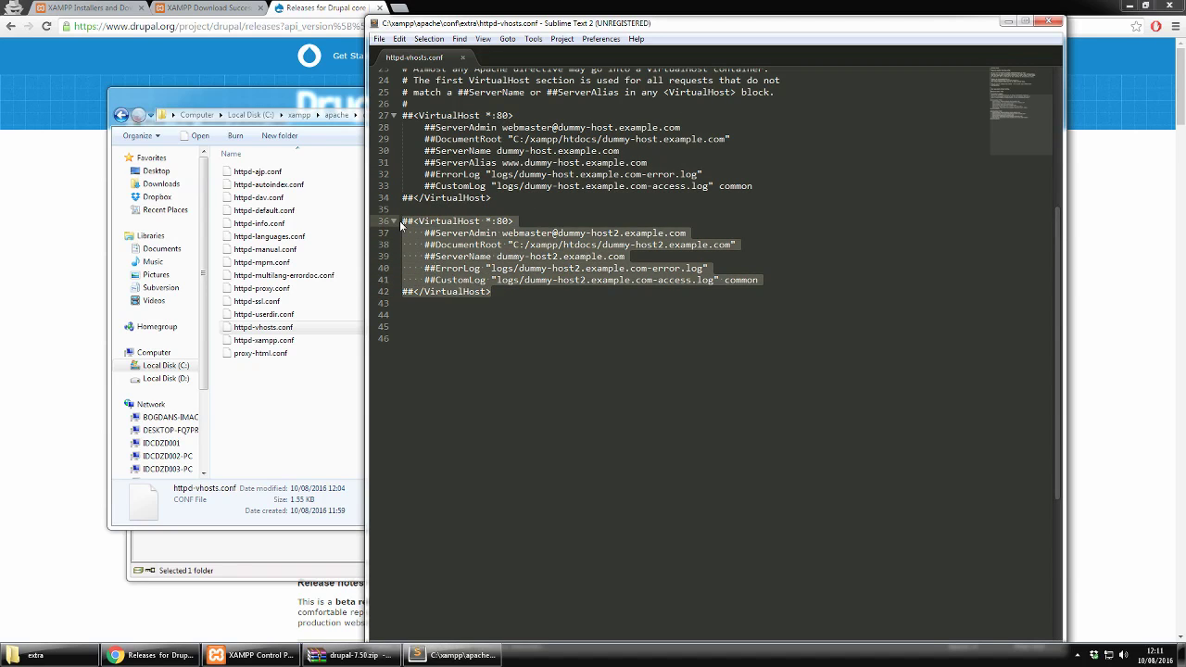
pyautogui.hotkey('ctrl', 'v')
pyautogui.hotkey('ctrl', 'v')
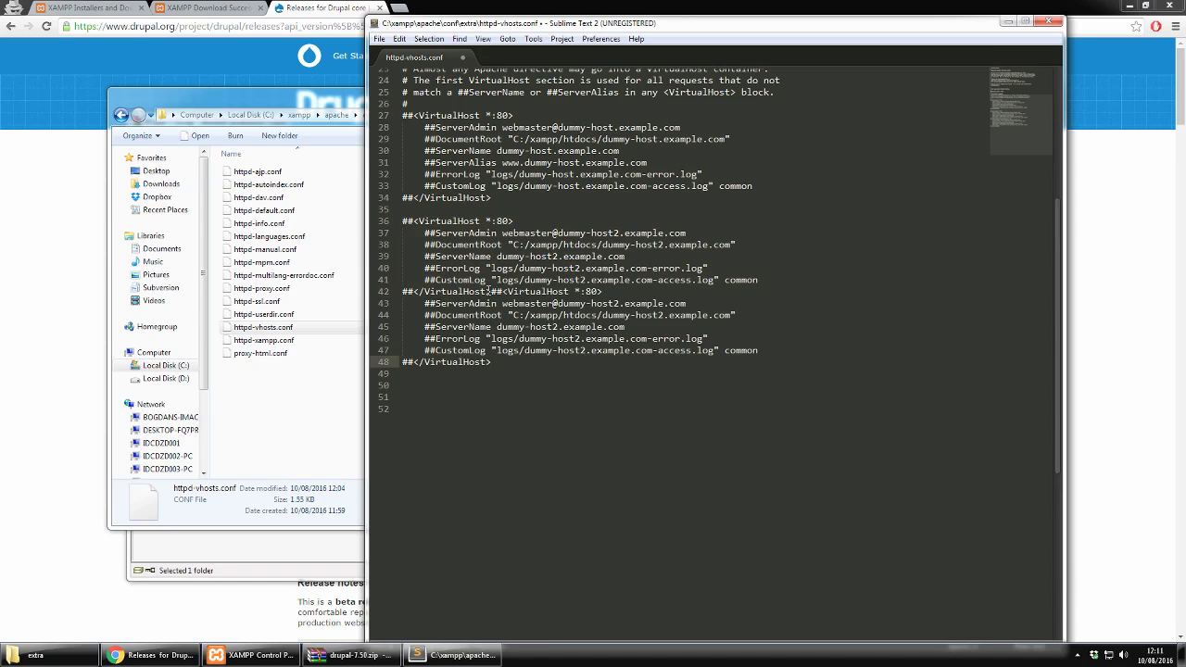
pyautogui.click(489, 292)
pyautogui.press('Return')
pyautogui.press('Return')
pyautogui.press('Delete')
pyautogui.press('Delete')
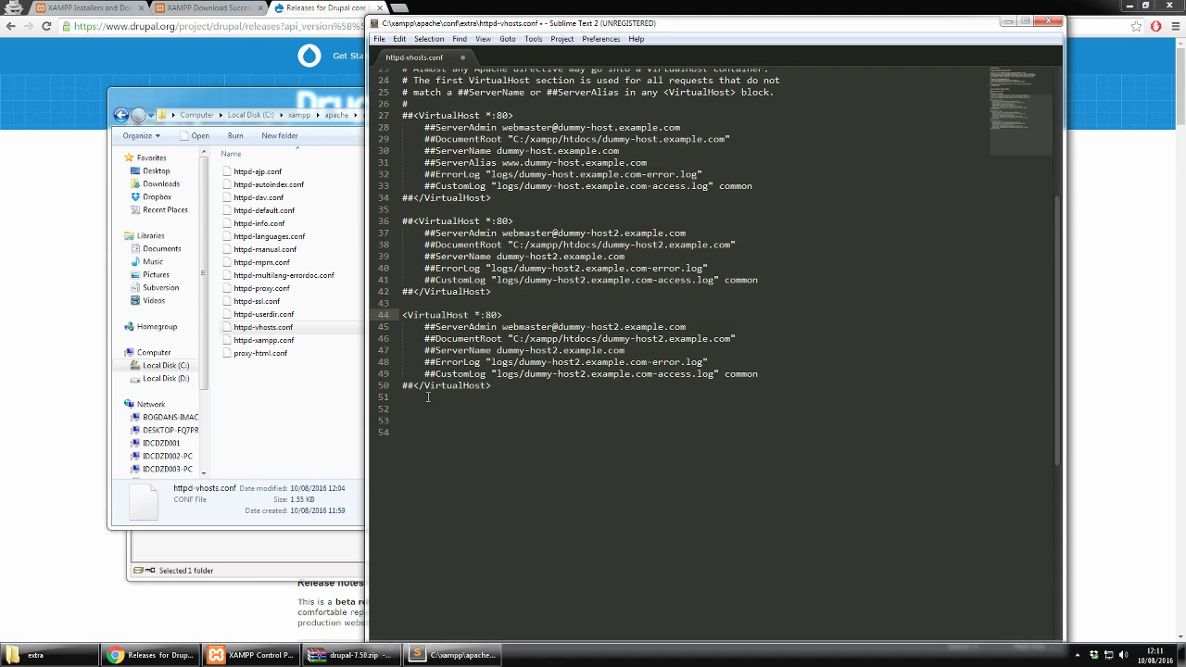
pyautogui.click(413, 384)
pyautogui.press('BackSpace')
pyautogui.press('BackSpace')
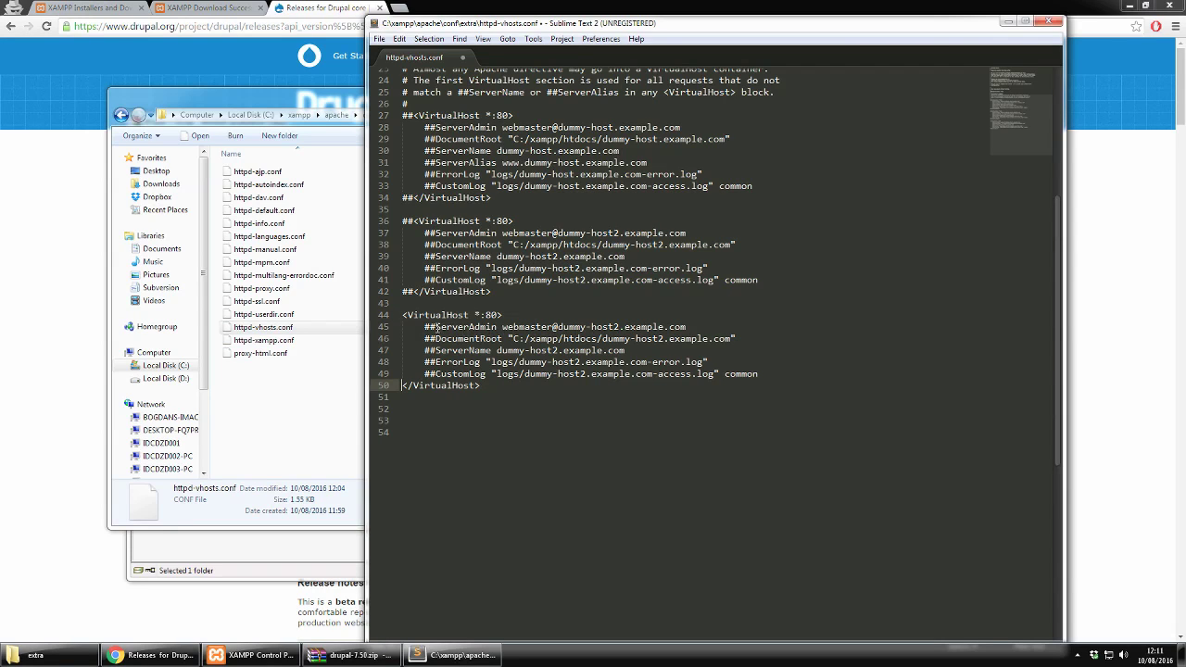
# Step: Uncomment the ServerAdmin, DocumentRoot, ServerName, ErrorLog and CustomLog lines of the new block
pyautogui.click(436, 331)
pyautogui.press('BackSpace')
pyautogui.press('BackSpace')
pyautogui.click(436, 341)
pyautogui.press('BackSpace')
pyautogui.press('BackSpace')
pyautogui.click(436, 352)
pyautogui.press('BackSpace')
pyautogui.press('BackSpace')
pyautogui.click(437, 364)
pyautogui.press('BackSpace')
pyautogui.press('BackSpace')
pyautogui.click(436, 376)
pyautogui.press('BackSpace')
pyautogui.press('BackSpace')
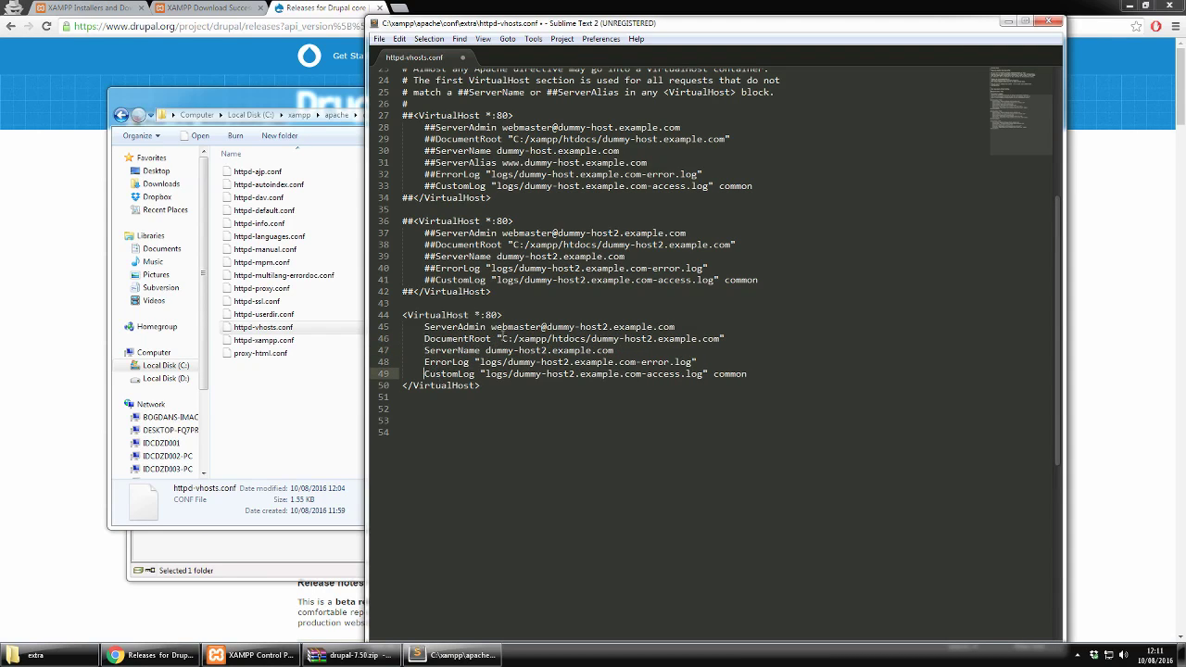
# Step: Set ServerAdmin to drupalseven.dev and the DocumentRoot folder to htdocs/drupalseven
pyautogui.moveTo(491, 326); pyautogui.dragTo(676, 326)
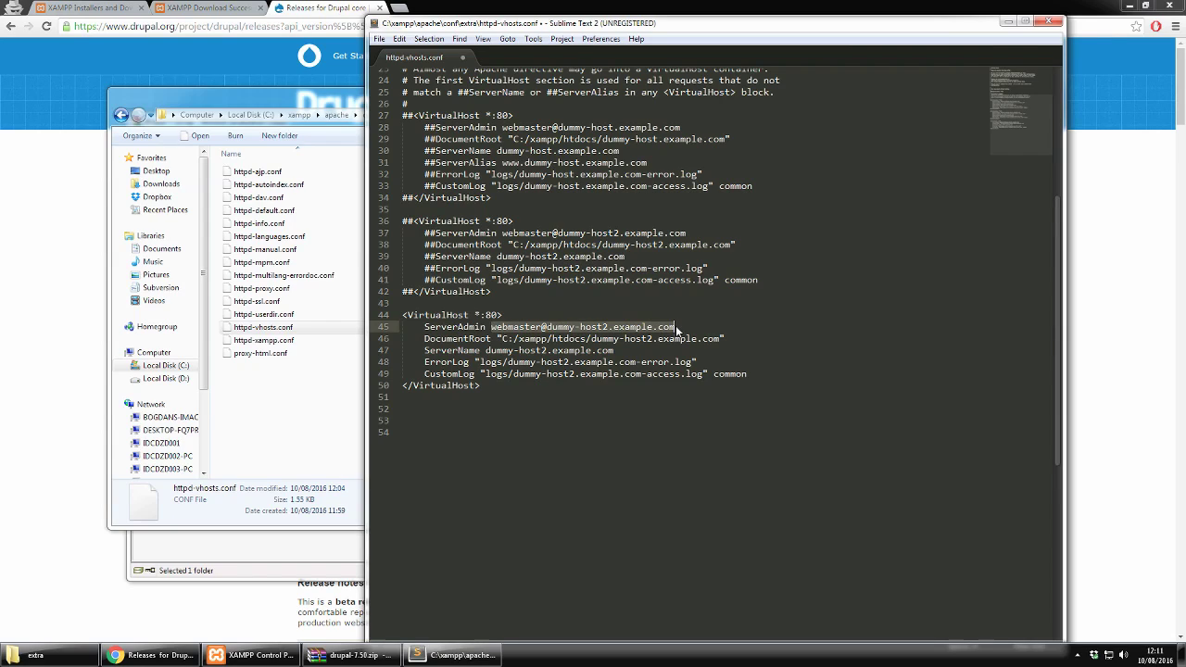
pyautogui.write('drupalseven.dev')
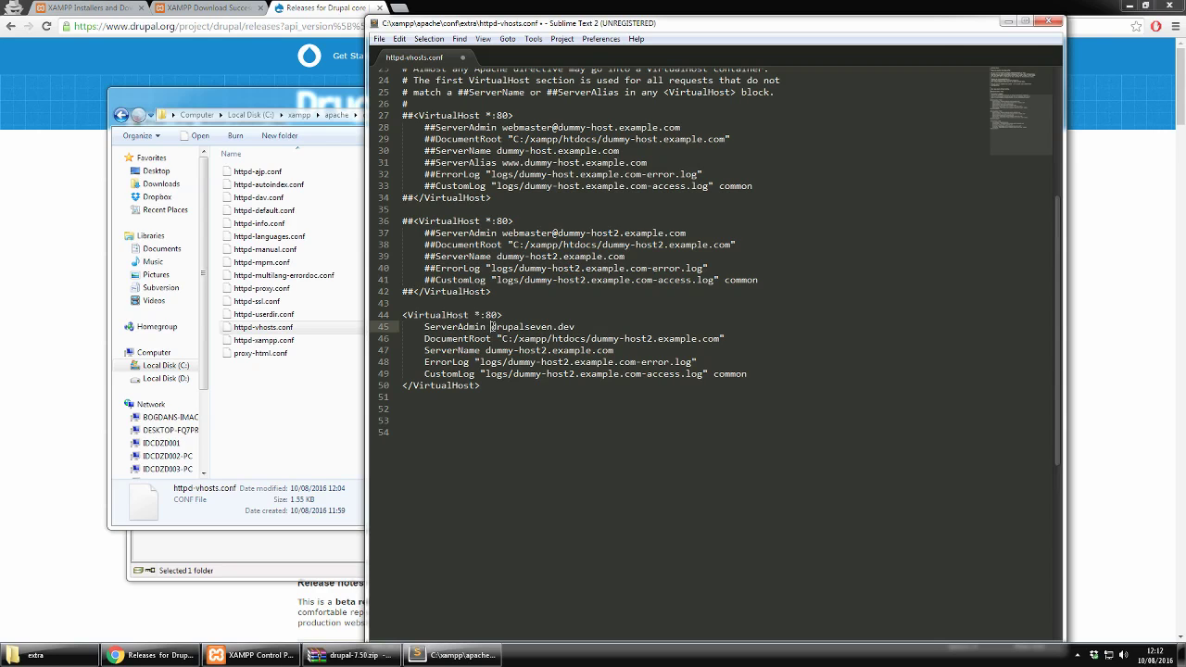
pyautogui.moveTo(492, 326); pyautogui.dragTo(575, 326)
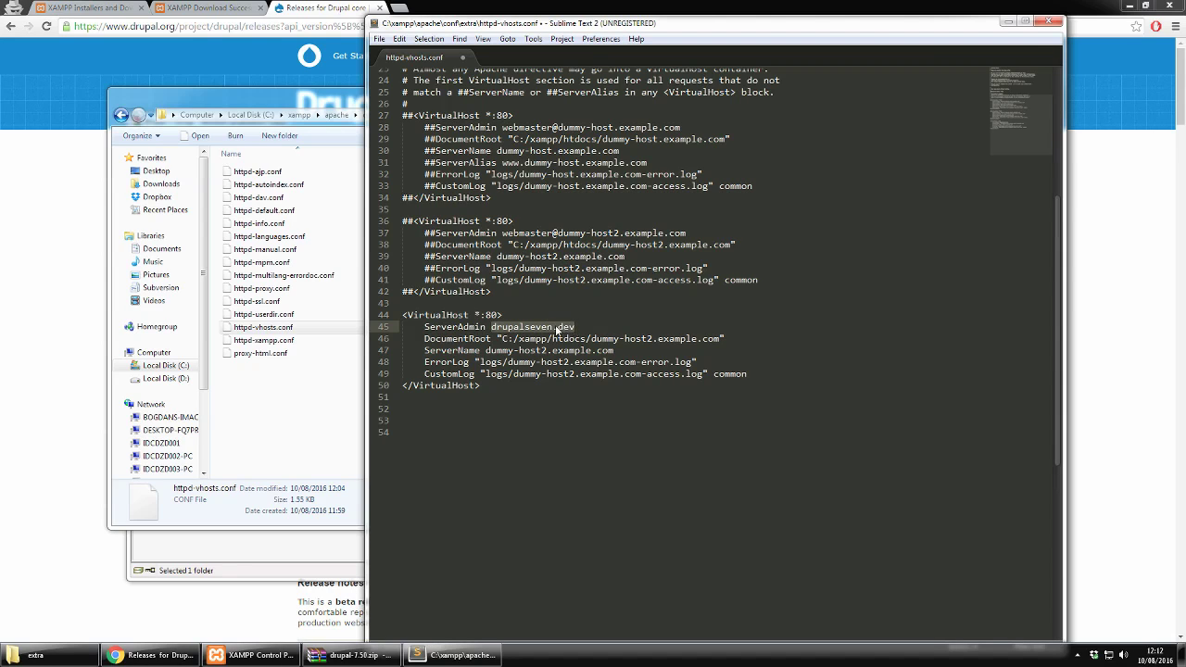
pyautogui.click(581, 339)
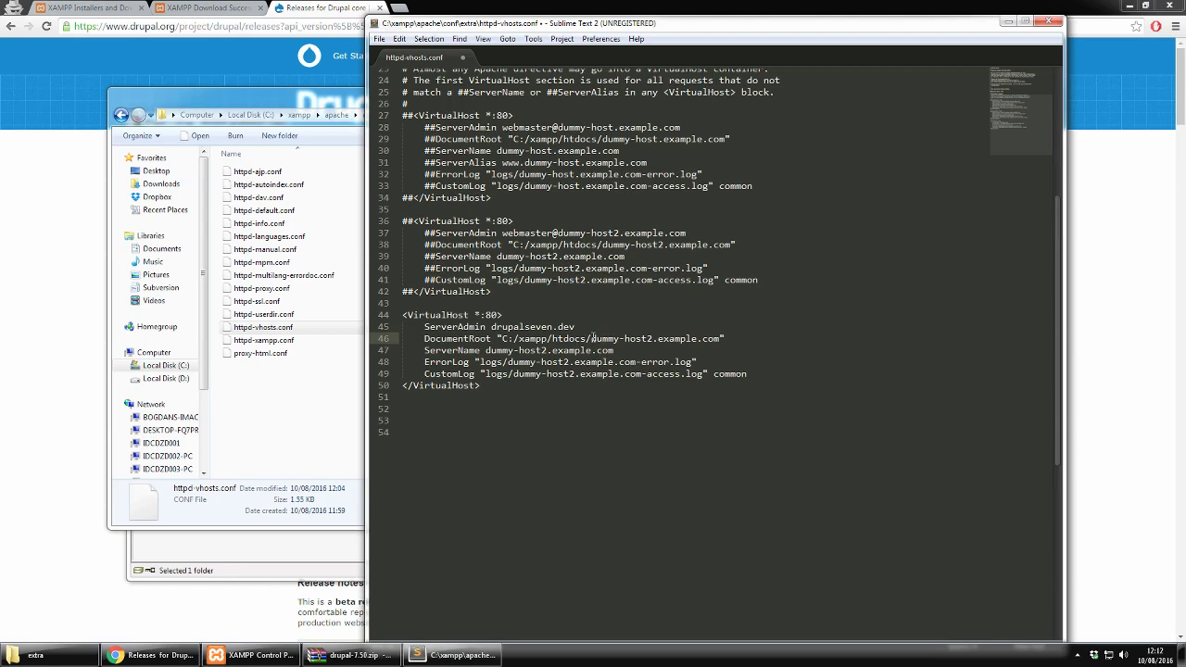
pyautogui.moveTo(591, 339); pyautogui.dragTo(723, 339)
pyautogui.hotkey('ctrl', 'v')
pyautogui.press('BackSpace')
pyautogui.press('BackSpace')
pyautogui.press('BackSpace')
pyautogui.press('BackSpace')
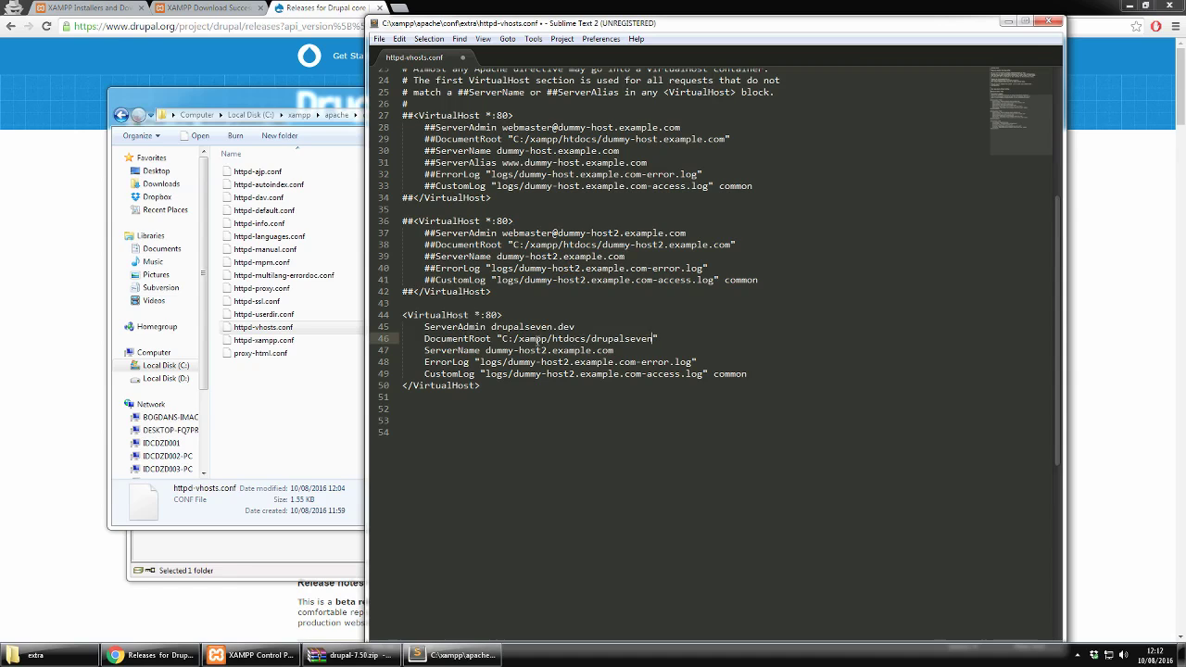
# Step: Replace the dummy host with drupalseven.dev in ServerName and the ErrorLog and CustomLog names
pyautogui.moveTo(483, 351); pyautogui.dragTo(615, 350)
pyautogui.hotkey('ctrl', 'v')
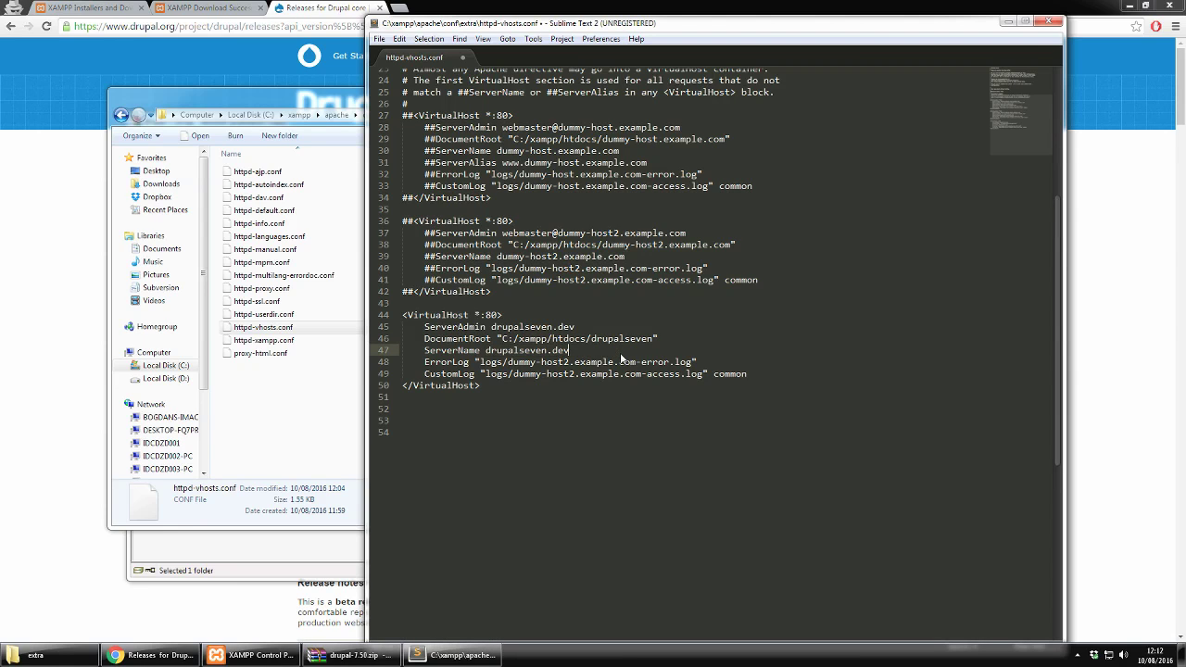
pyautogui.moveTo(508, 362); pyautogui.dragTo(636, 362)
pyautogui.hotkey('ctrl', 'v')
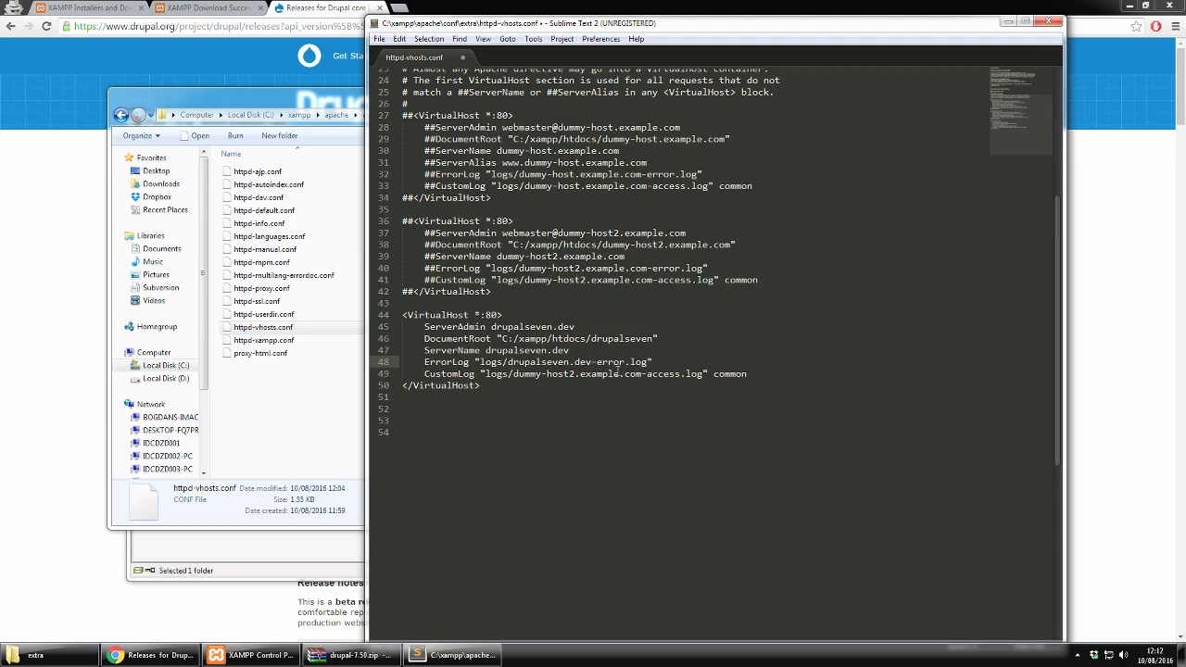
pyautogui.moveTo(512, 374); pyautogui.dragTo(640, 373)
pyautogui.hotkey('ctrl', 'v')
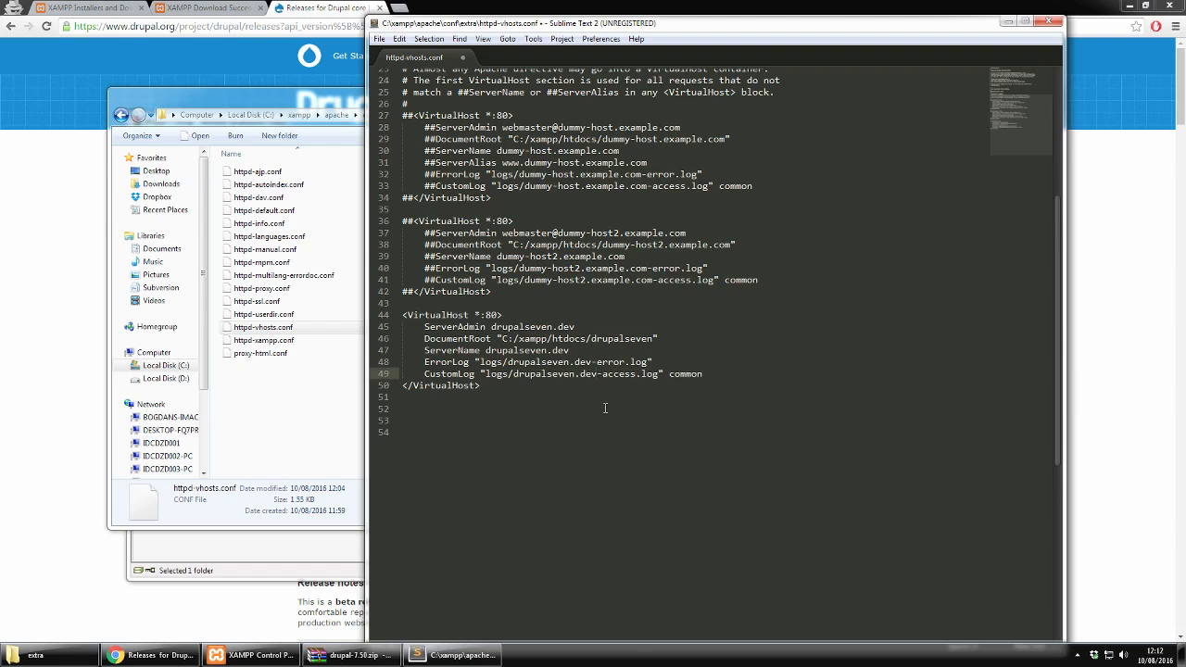
pyautogui.click(313, 433)
# Step: Browse to C:\Windows\System32\drivers\etc and drag the hosts file into Sublime Text 2
pyautogui.click(250, 115)
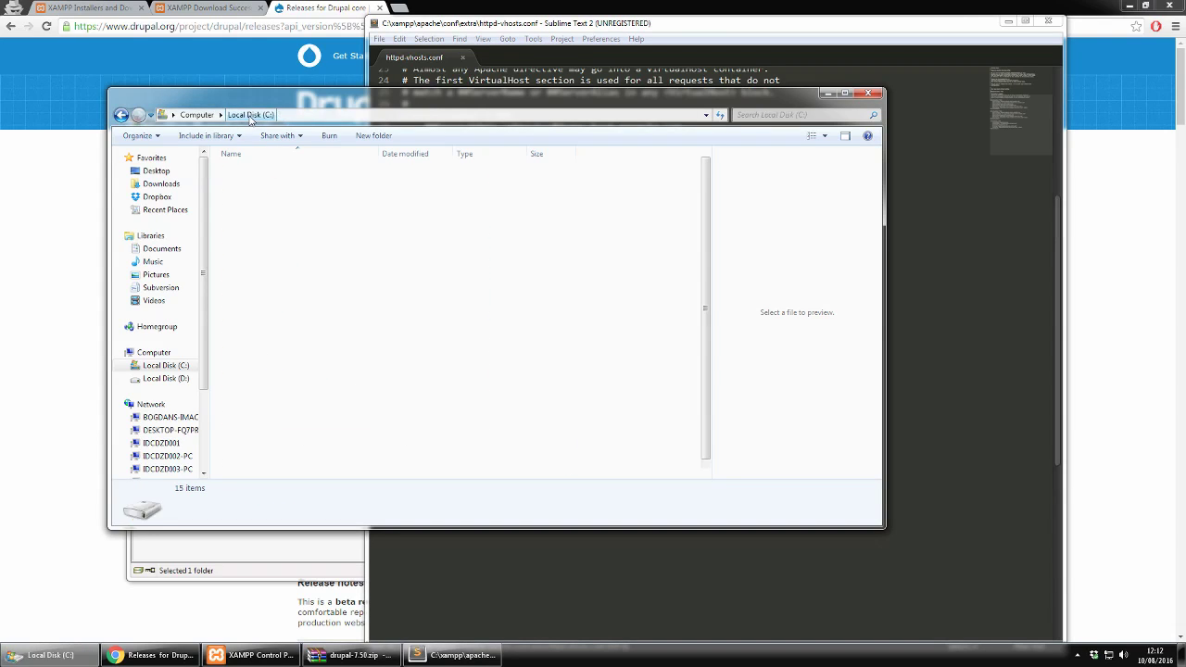
pyautogui.doubleClick(248, 432)
pyautogui.scroll(-9, 327, 441)
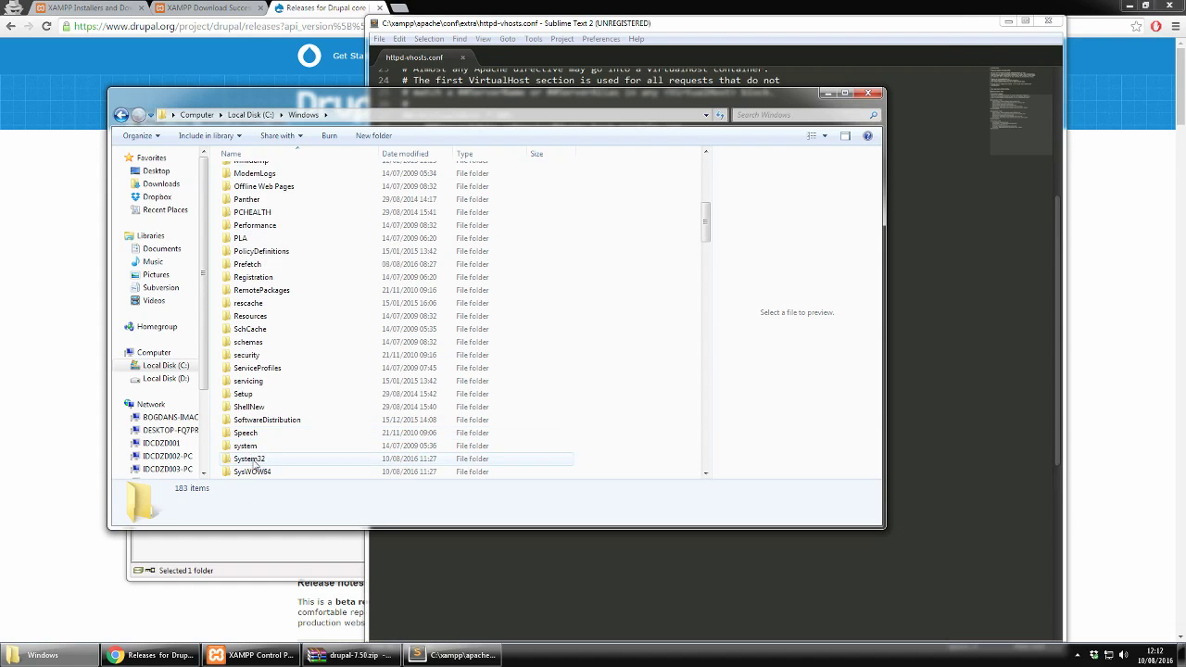
pyautogui.doubleClick(252, 458)
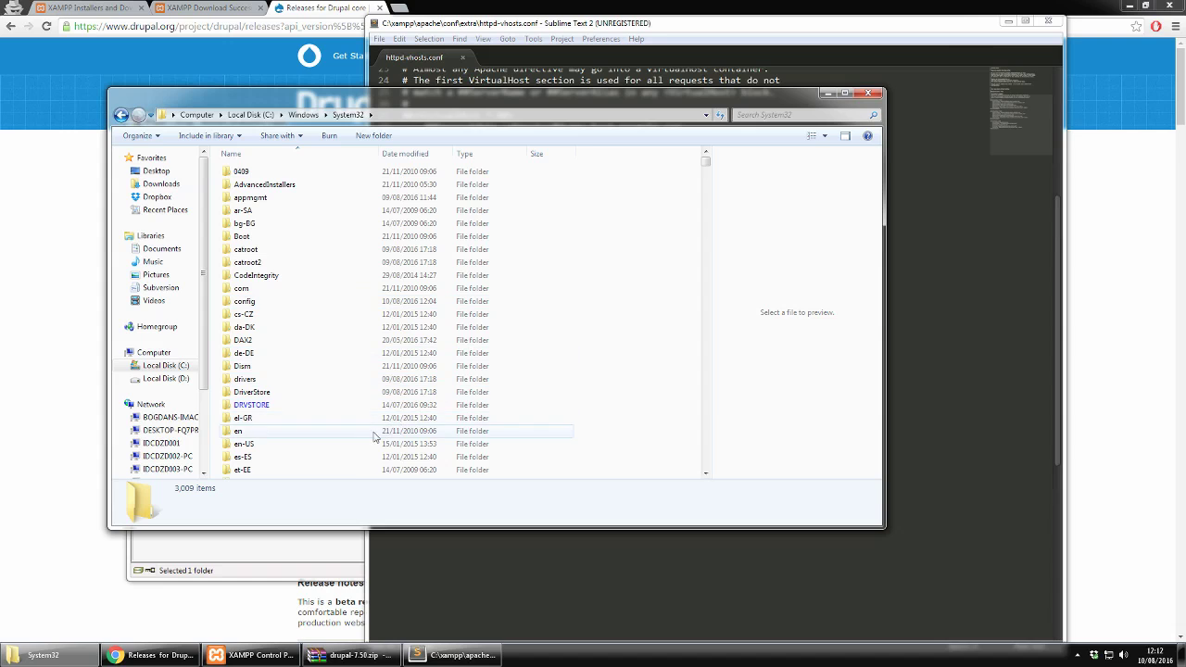
pyautogui.scroll(-1, 310, 391)
pyautogui.doubleClick(267, 343)
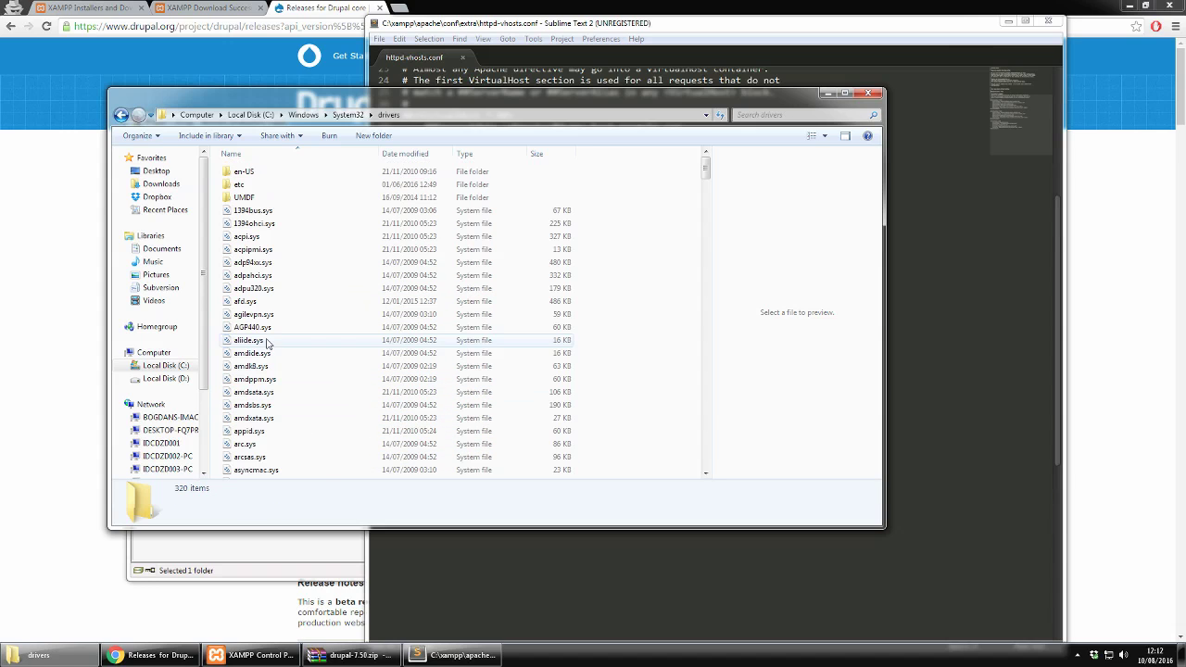
pyautogui.doubleClick(269, 185)
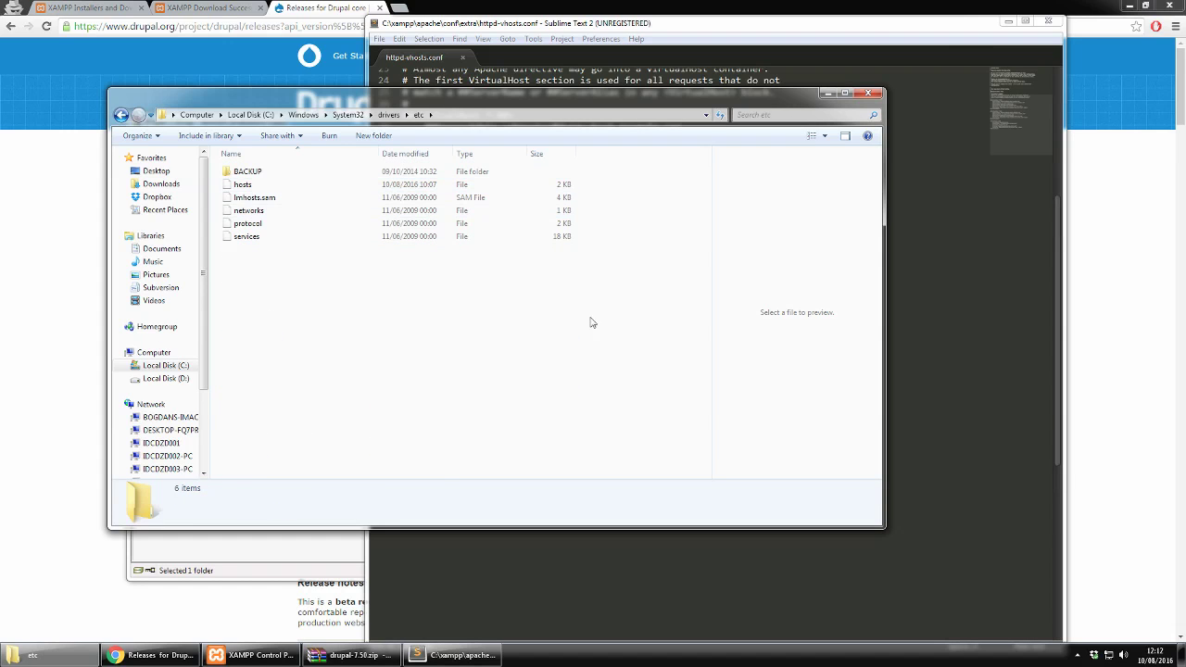
pyautogui.click(244, 188)
pyautogui.moveTo(263, 186); pyautogui.dragTo(960, 253)
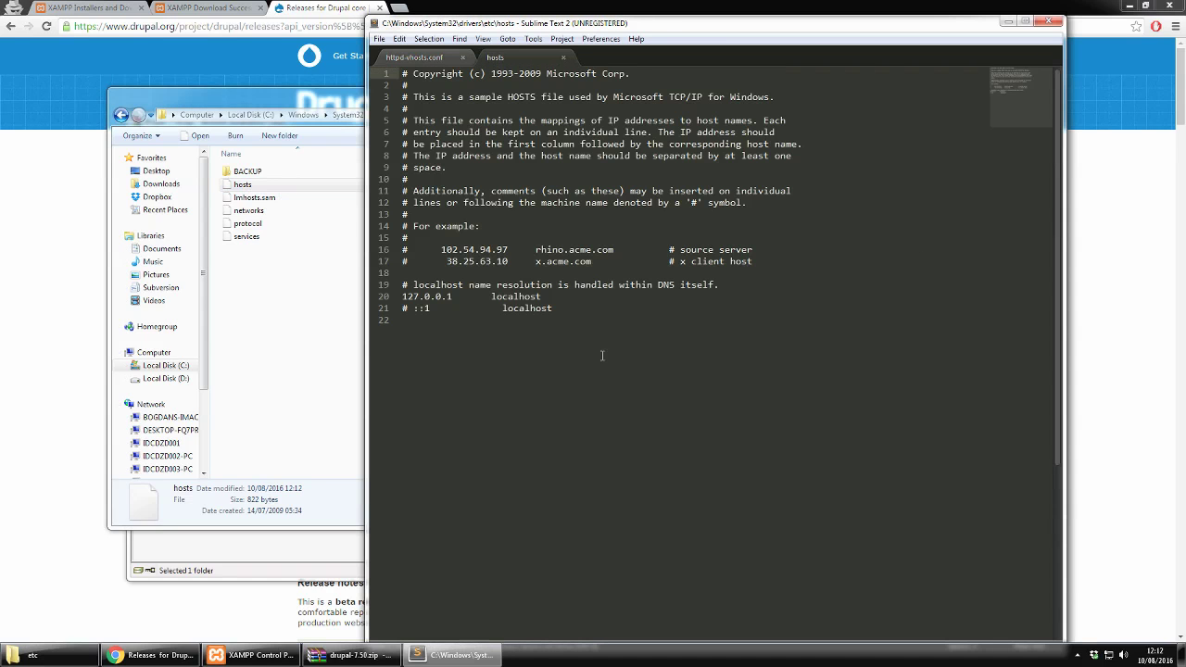
# Step: Duplicate the 127.0.0.1 localhost entry onto empty line 22
pyautogui.moveTo(558, 296); pyautogui.dragTo(401, 296)
pyautogui.hotkey('ctrl', 'c')
pyautogui.click(445, 352)
pyautogui.hotkey('ctrl', 'v')
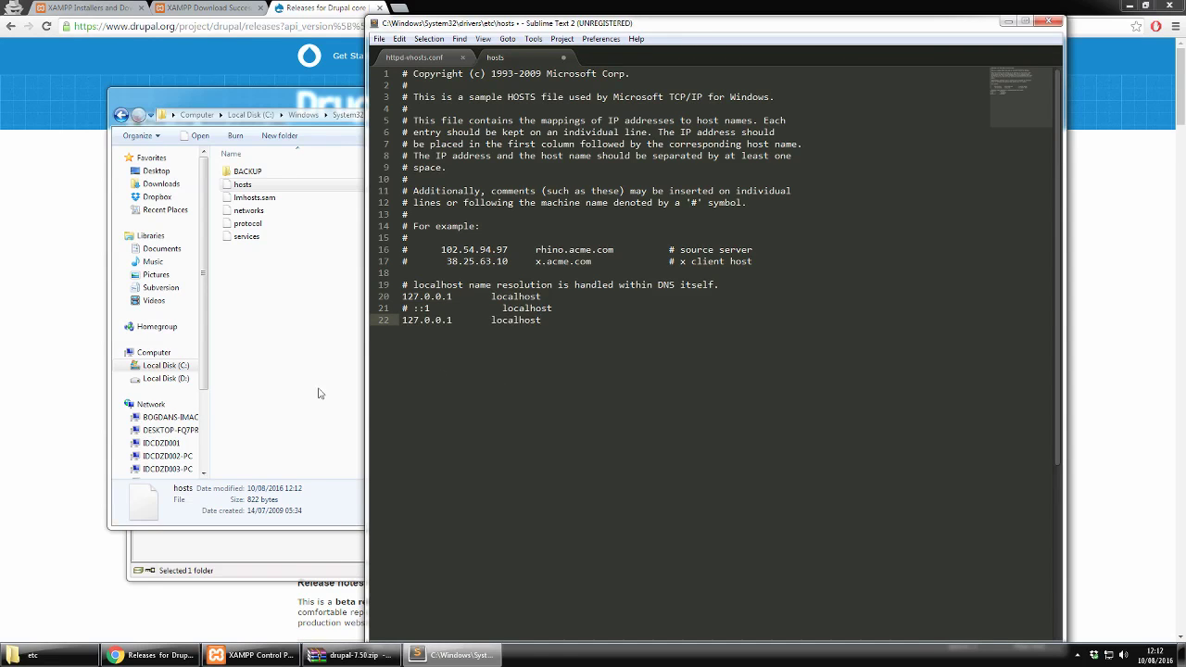
# Step: Replace localhost on the new line with drupalseven.dev copied from httpd-vhosts.conf
pyautogui.click(294, 384)
pyautogui.click(264, 553)
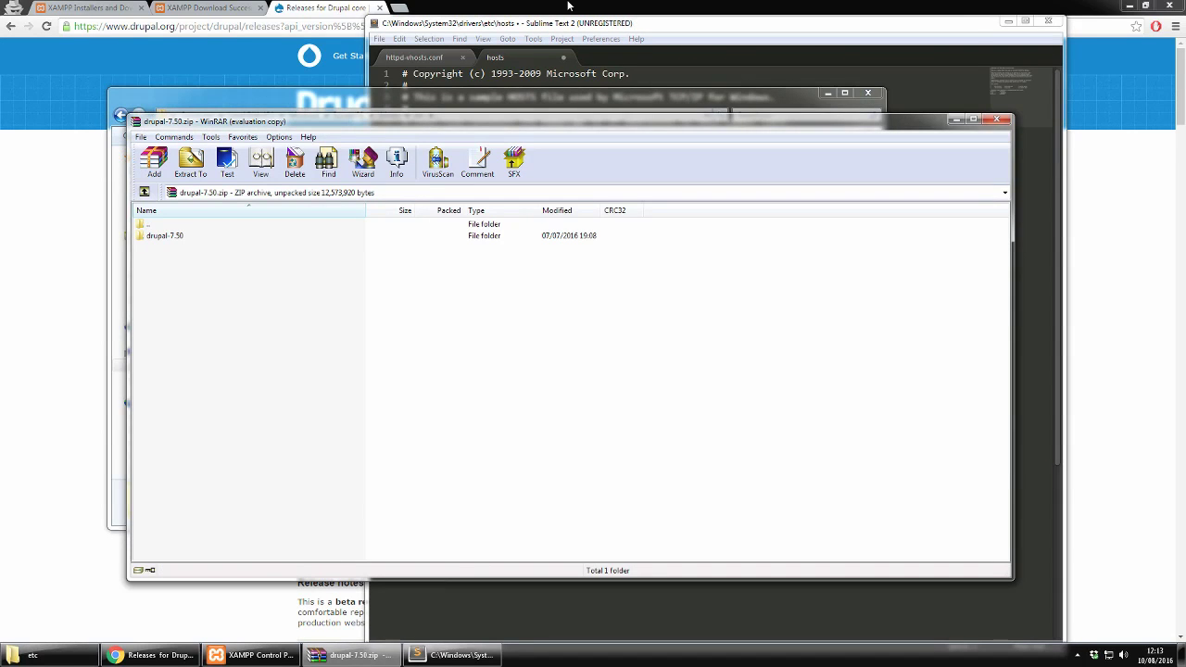
pyautogui.click(535, 69)
pyautogui.click(435, 61)
pyautogui.moveTo(485, 350); pyautogui.dragTo(570, 350)
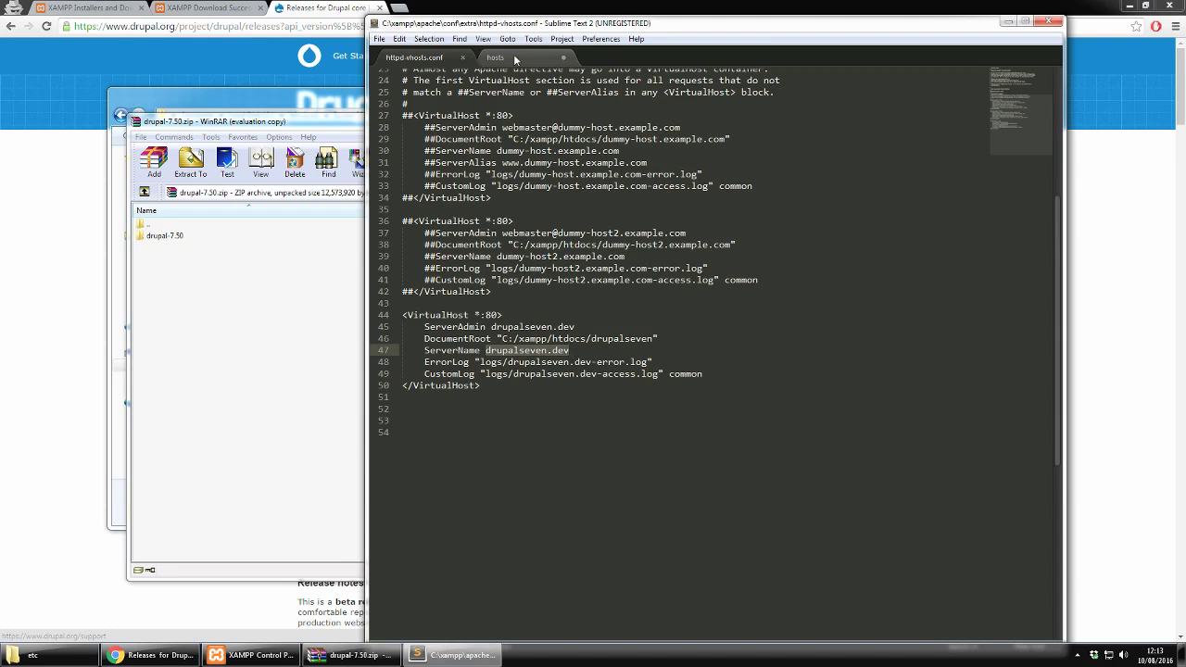
pyautogui.click(515, 59)
pyautogui.doubleClick(504, 321)
pyautogui.hotkey('ctrl', 'v')
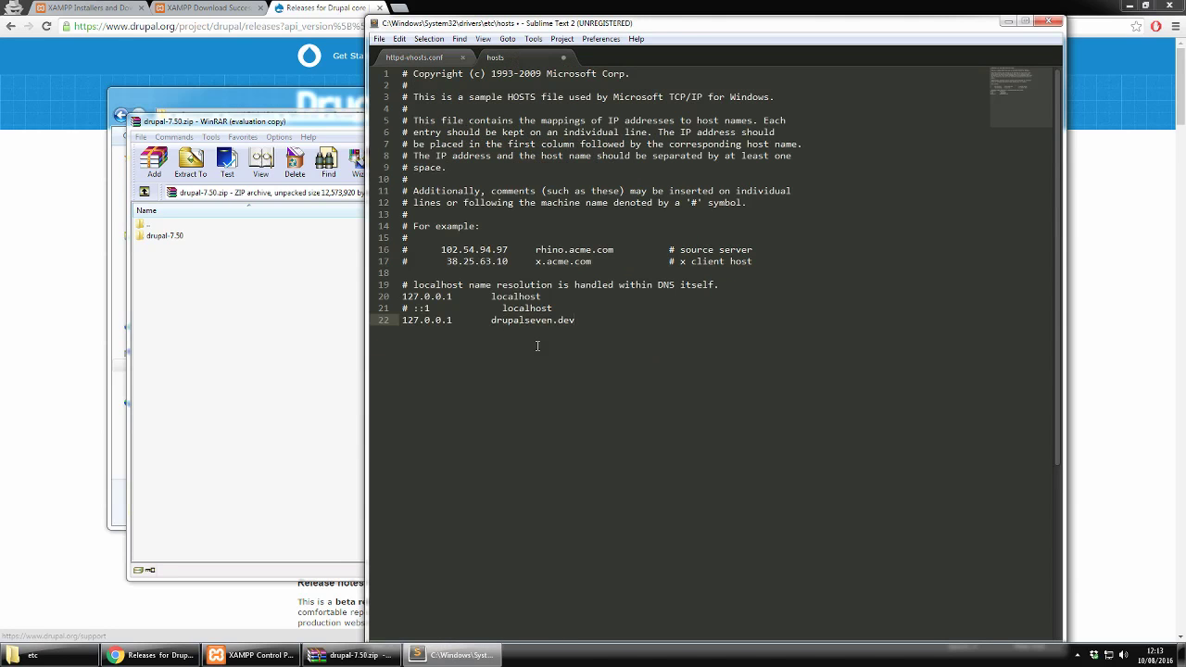
# Step: Align line 21's localhost entry, save the hosts file, and close Sublime Text
pyautogui.click(501, 308)
pyautogui.press('BackSpace')
pyautogui.press('BackSpace')
pyautogui.hotkey('ctrl', 's')
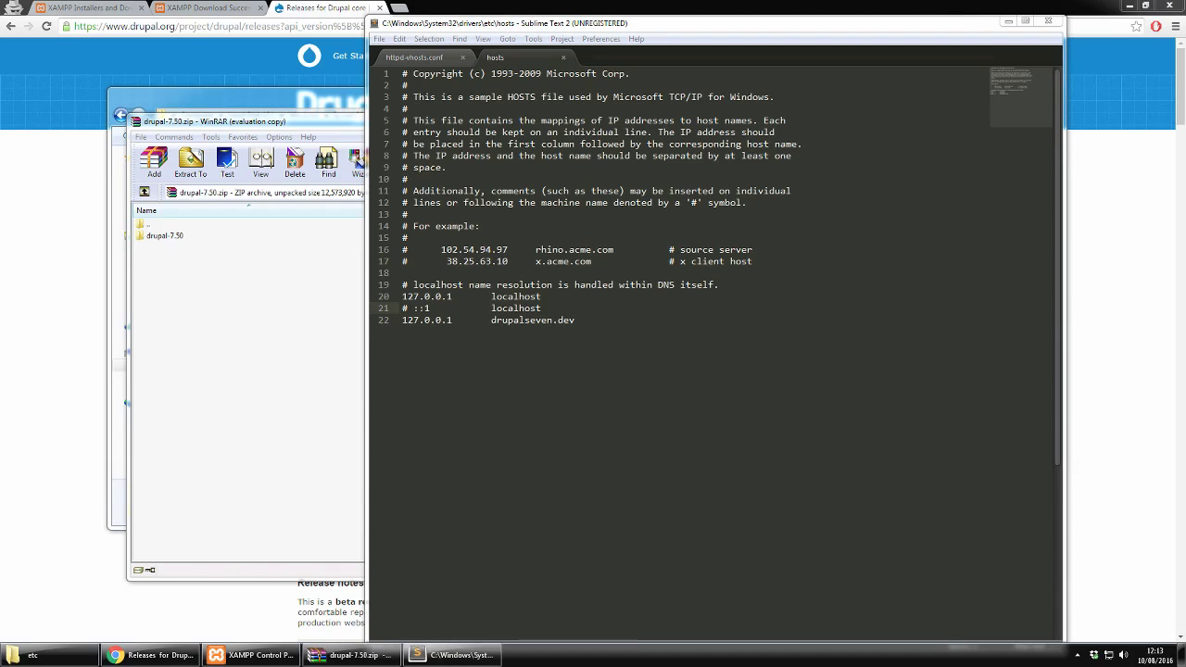
pyautogui.click(563, 58)
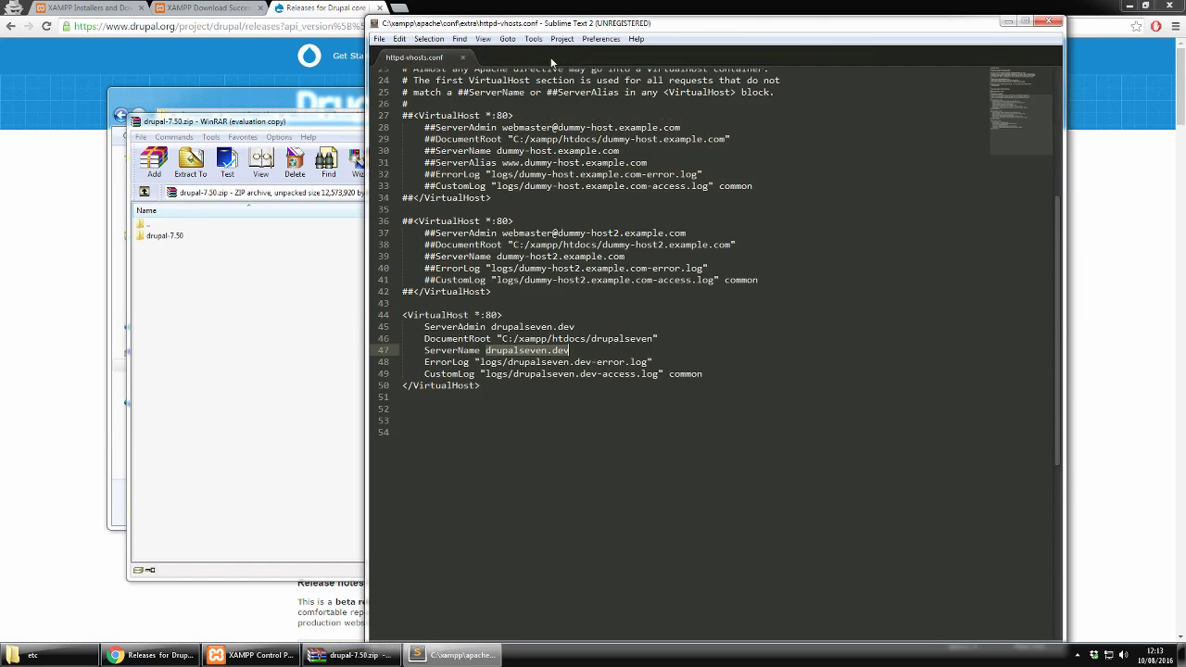
pyautogui.click(1051, 20)
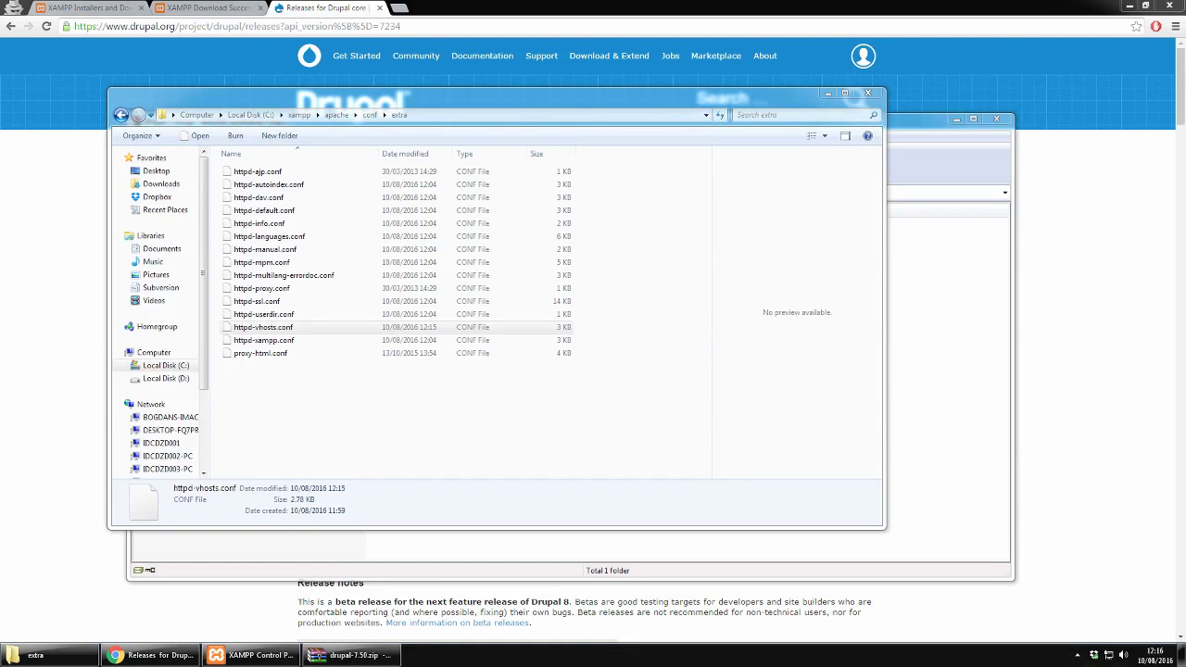
# Step: Move all 28 items from htdocs\drupalseven\drupal-7.50 up into the drupalseven folder
pyautogui.click(37, 655)
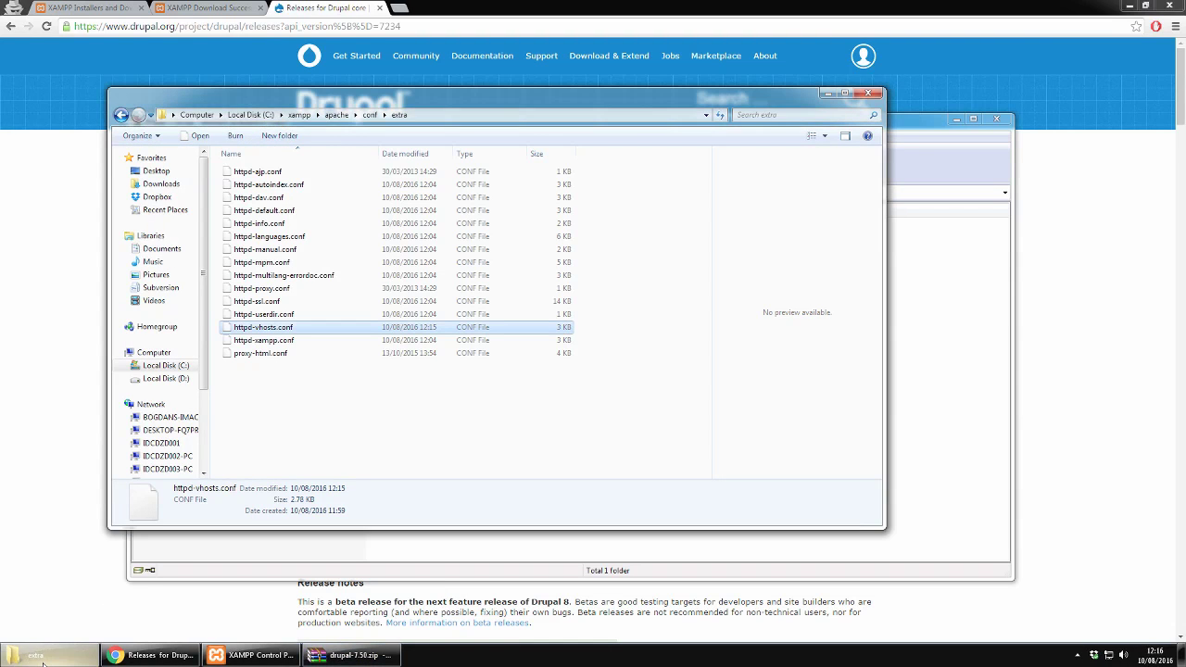
pyautogui.press('BackSpace')
pyautogui.press('BackSpace')
pyautogui.press('BackSpace')
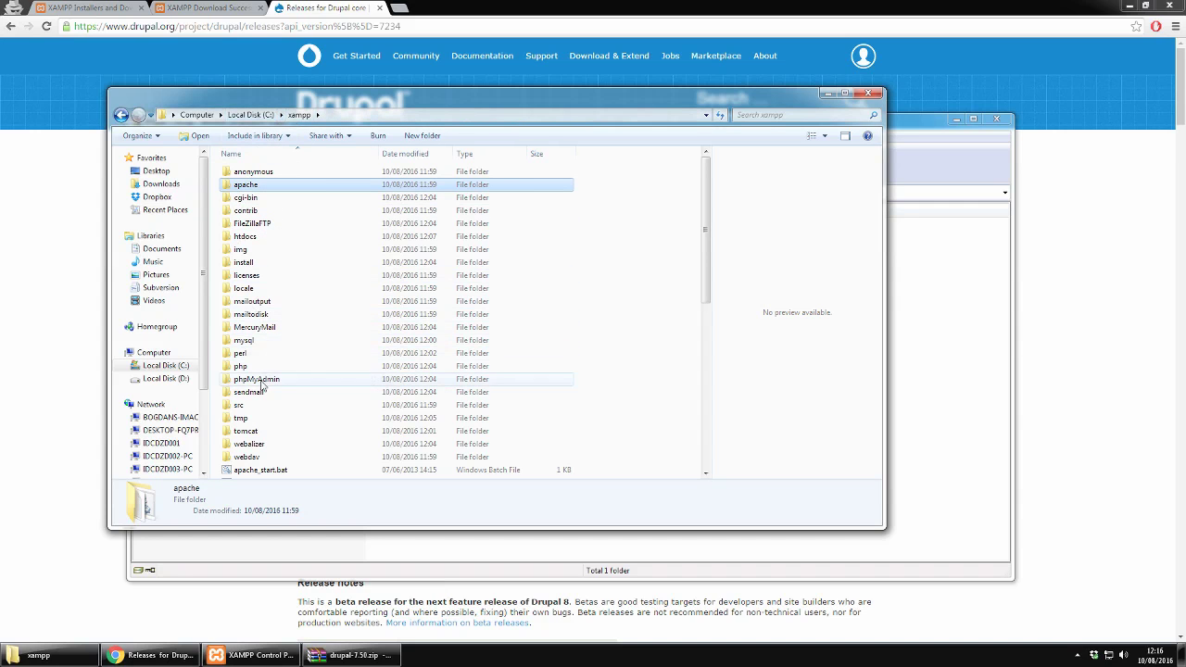
pyautogui.doubleClick(248, 237)
pyautogui.doubleClick(250, 173)
pyautogui.doubleClick(259, 175)
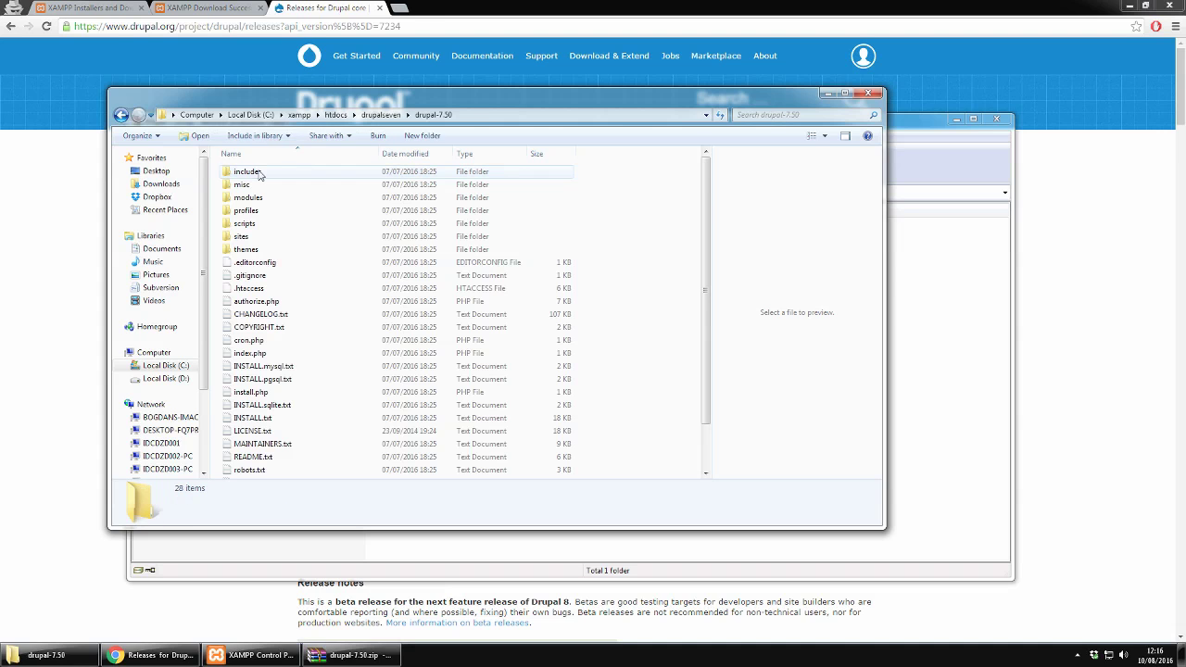
pyautogui.hotkey('ctrl', 'a')
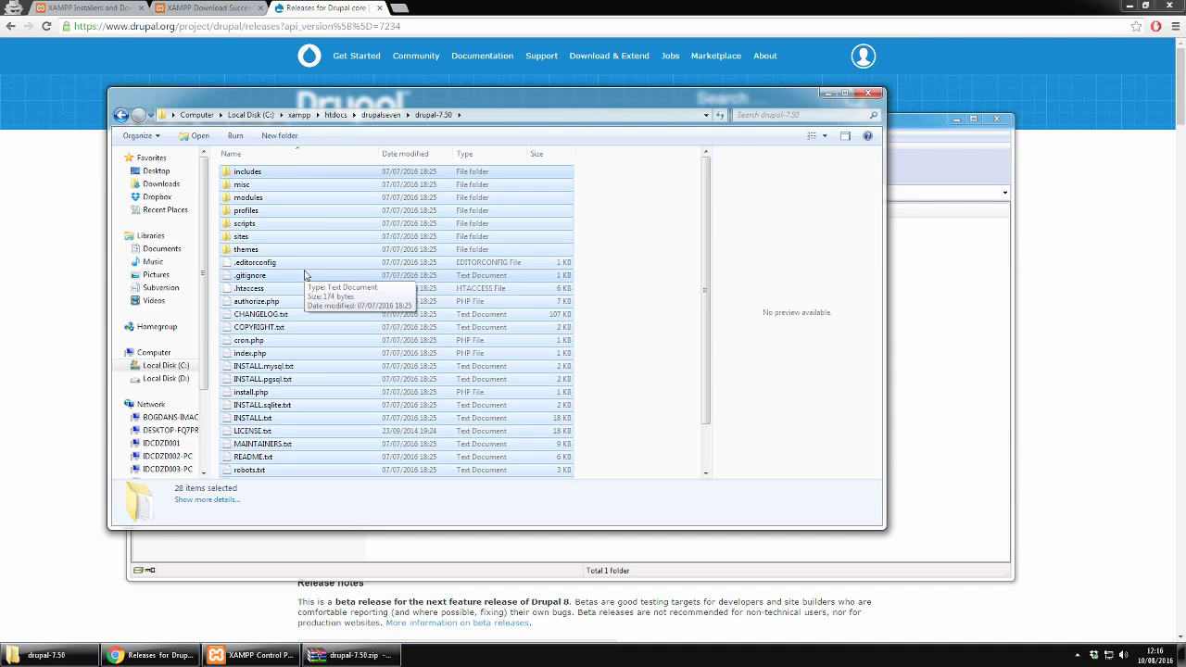
pyautogui.click(400, 114)
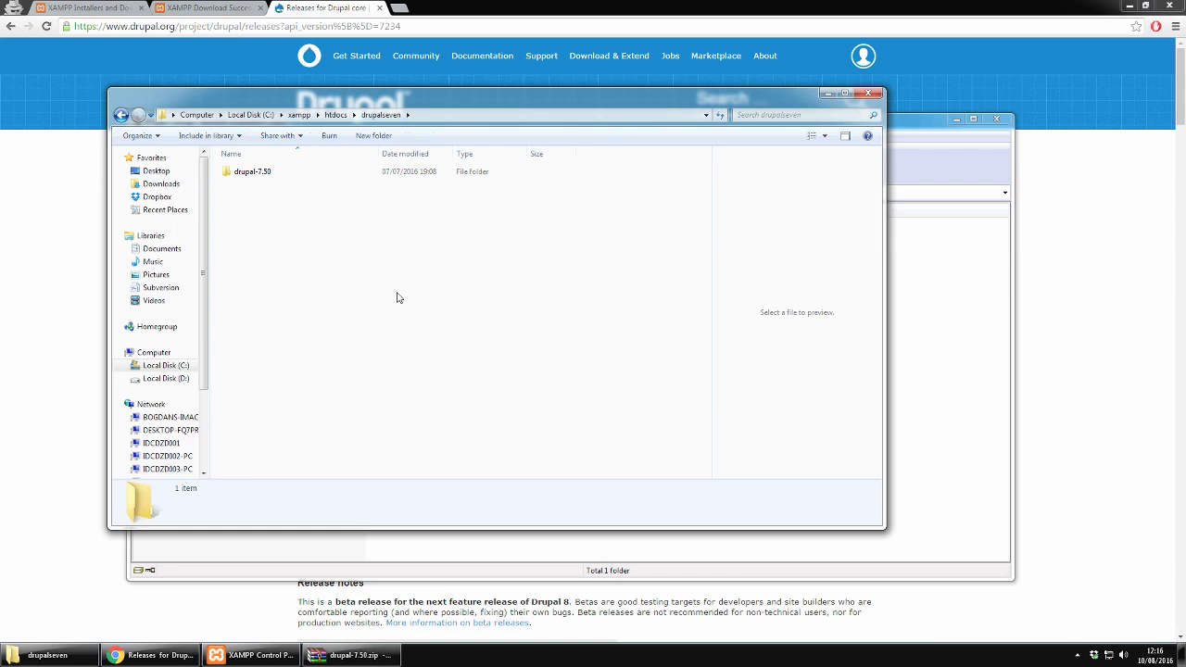
pyautogui.hotkey('ctrl', 'v')
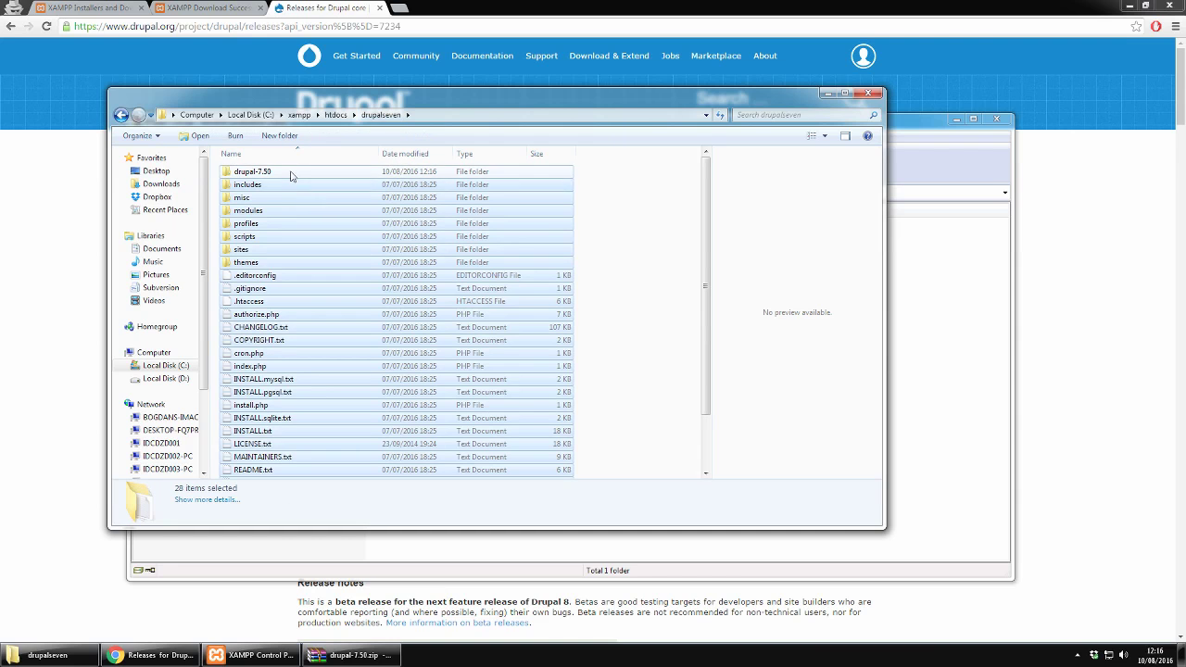
# Step: Confirm the drupal-7.50 folder is empty and delete it
pyautogui.doubleClick(290, 176)
pyautogui.press('BackSpace')
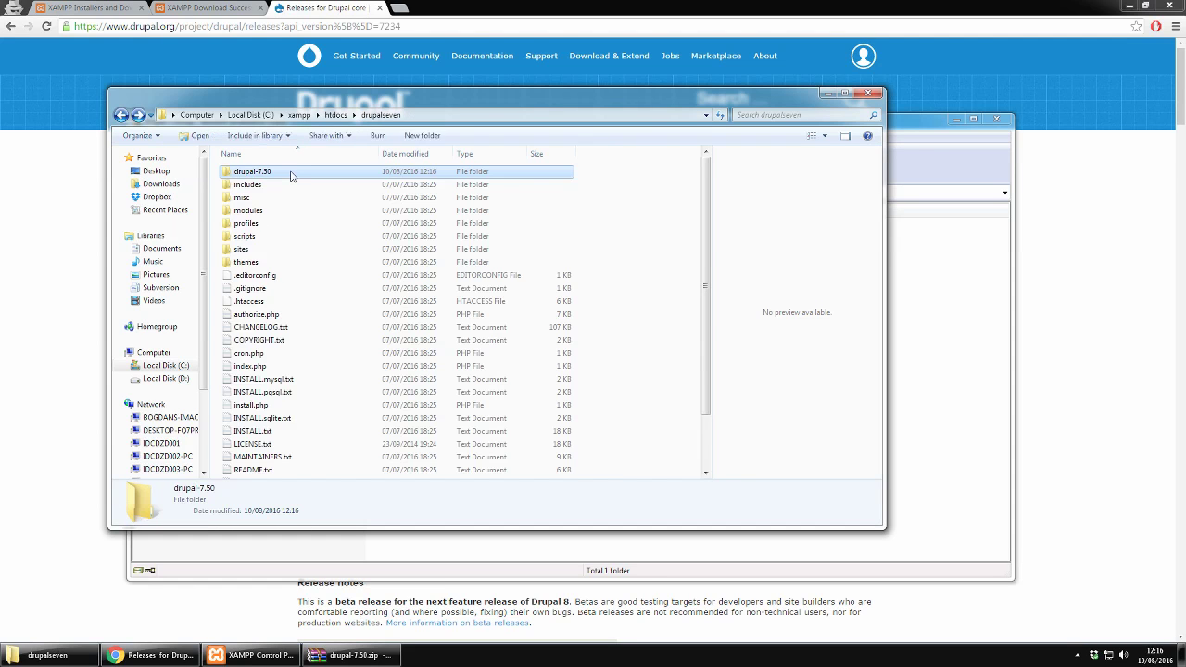
pyautogui.press('Delete')
pyautogui.click(628, 394)
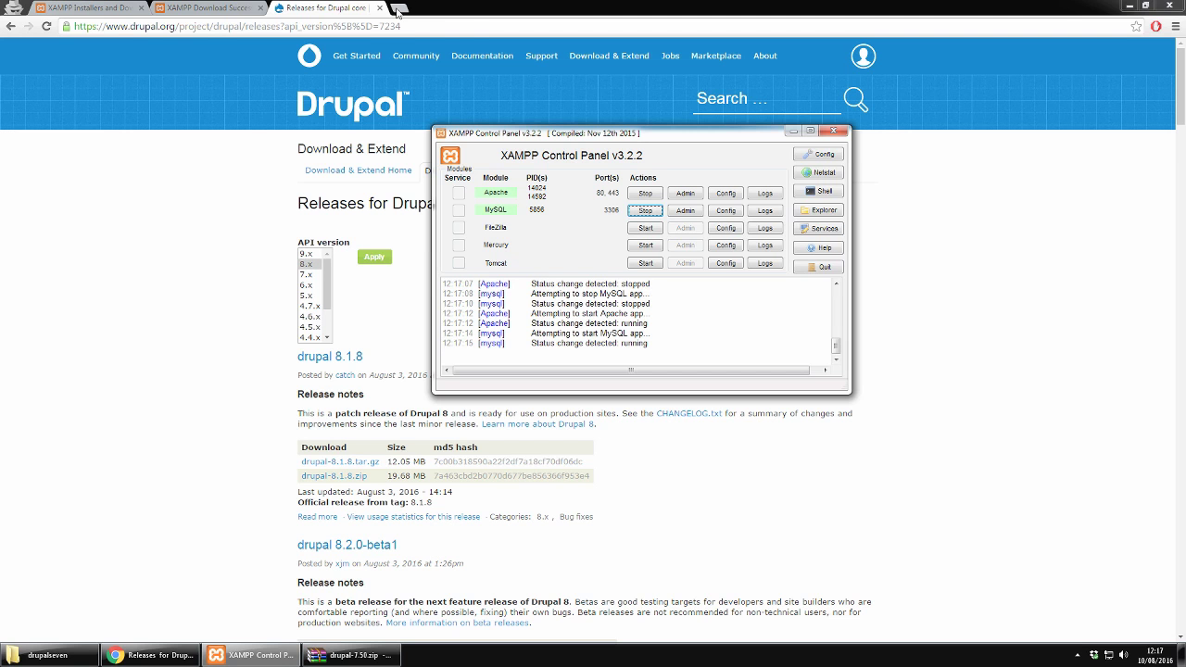
# Step: Open a new tab and load drupalseven.dev
pyautogui.click(398, 9)
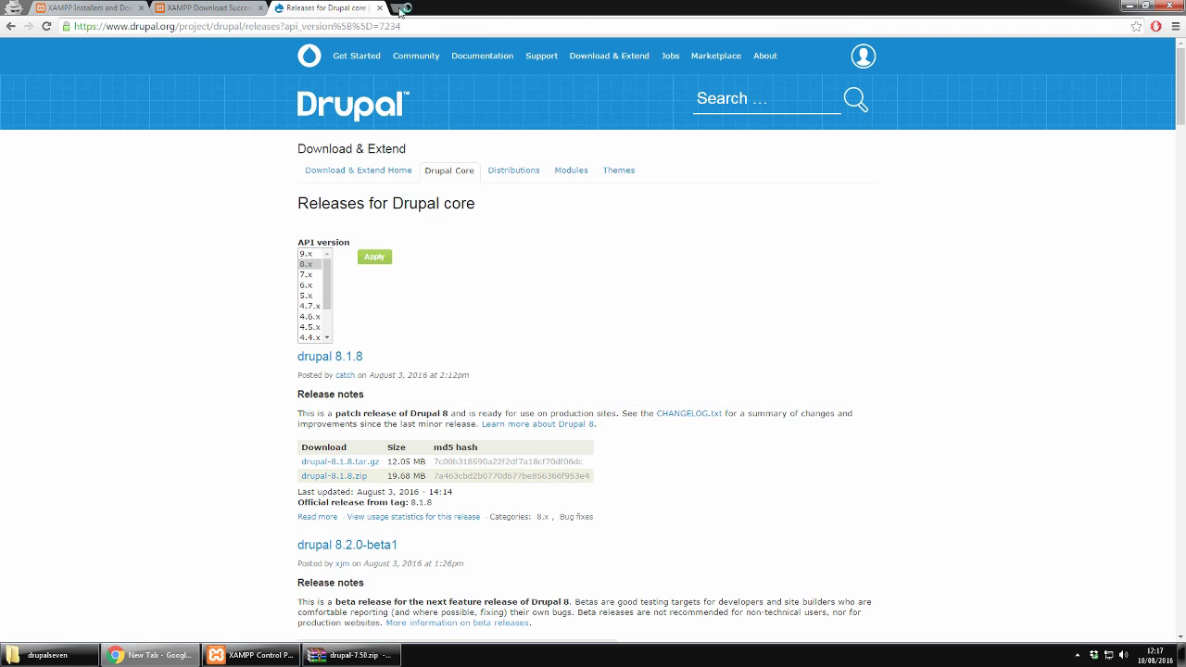
pyautogui.write('drupals')
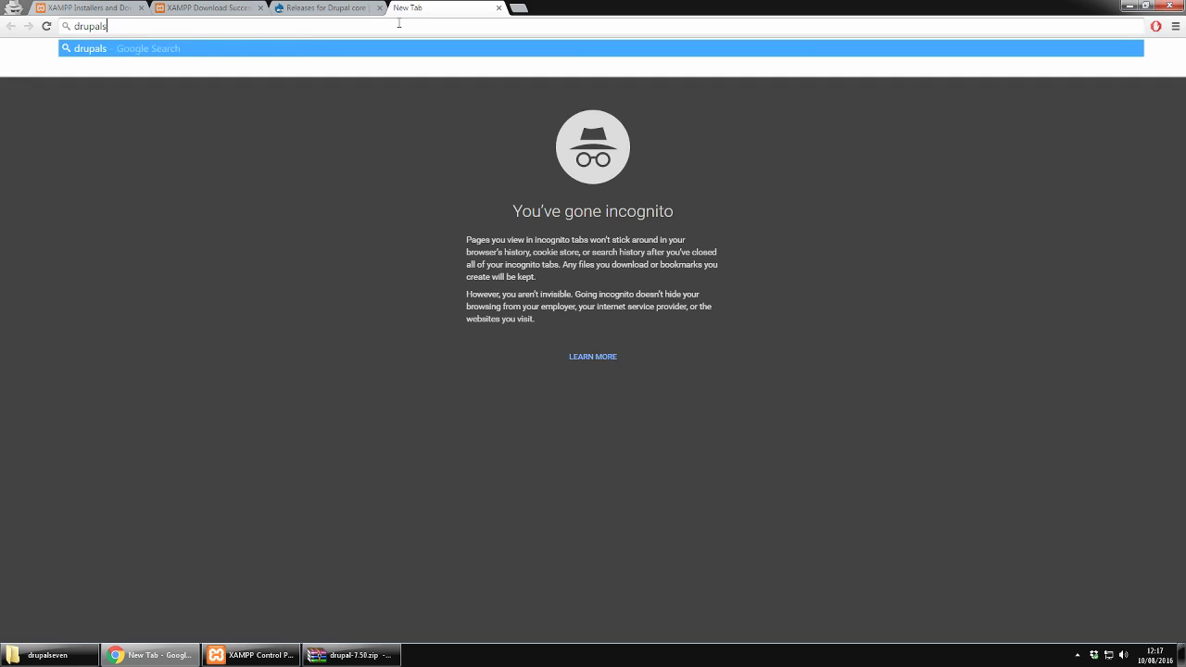
pyautogui.write('even.dev')
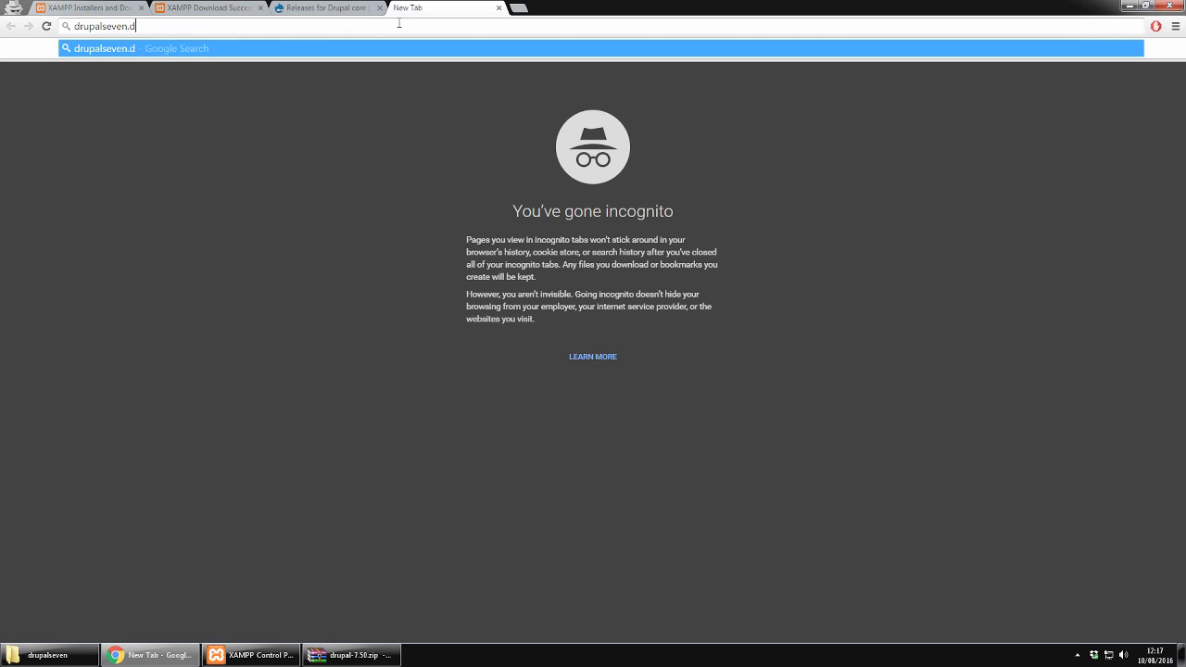
pyautogui.press('Return')
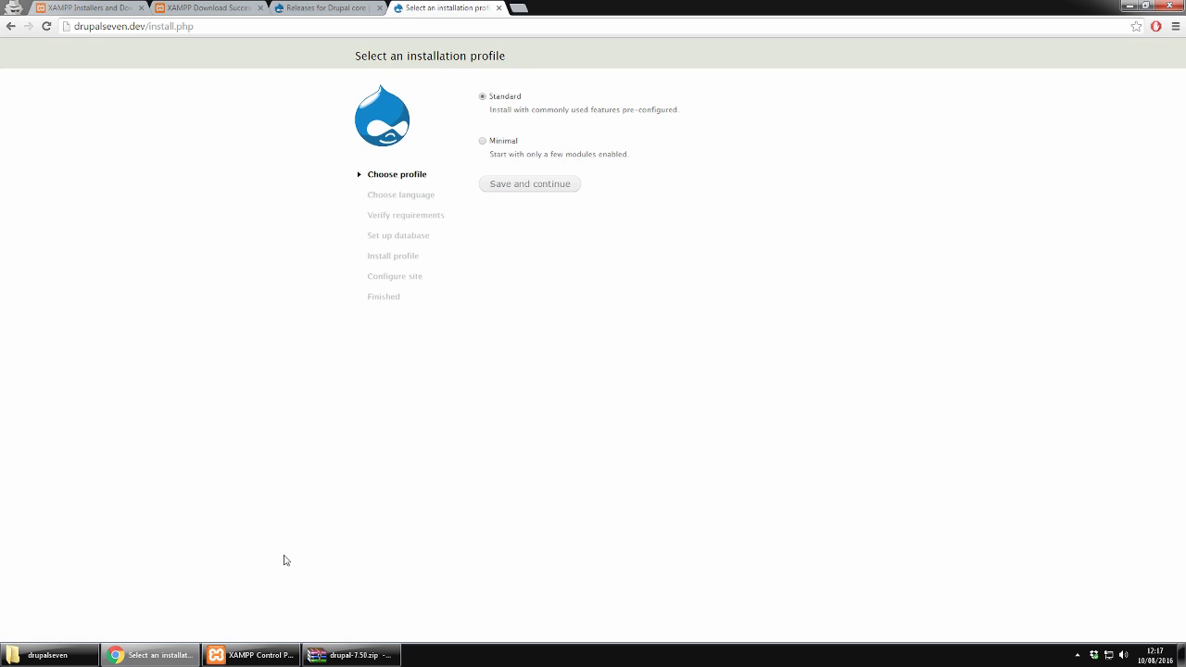
# Step: Launch phpMyAdmin from the MySQL Admin button in XAMPP and move its window right
pyautogui.click(278, 658)
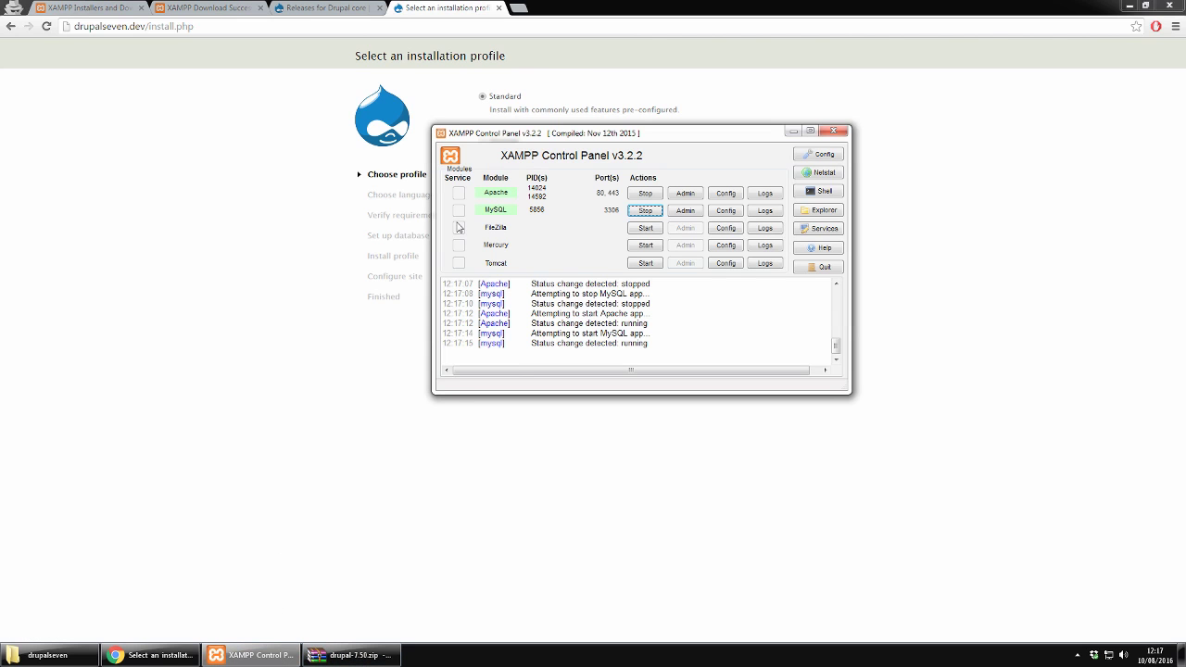
pyautogui.click(688, 215)
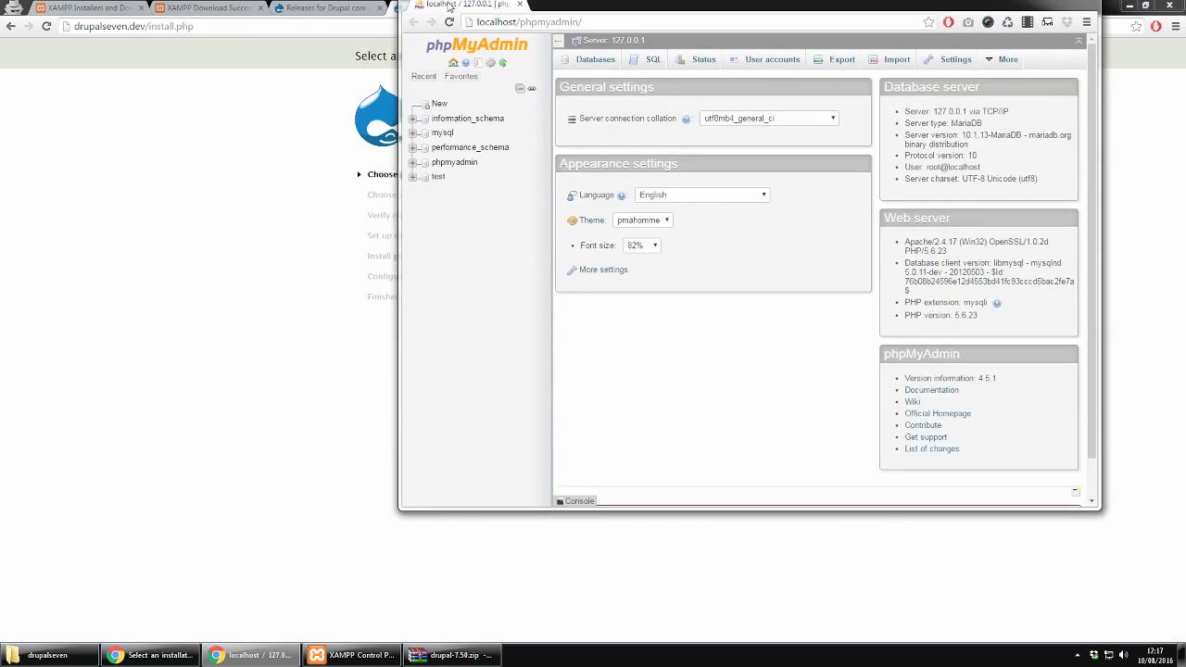
pyautogui.moveTo(436, 9); pyautogui.dragTo(372, 48)
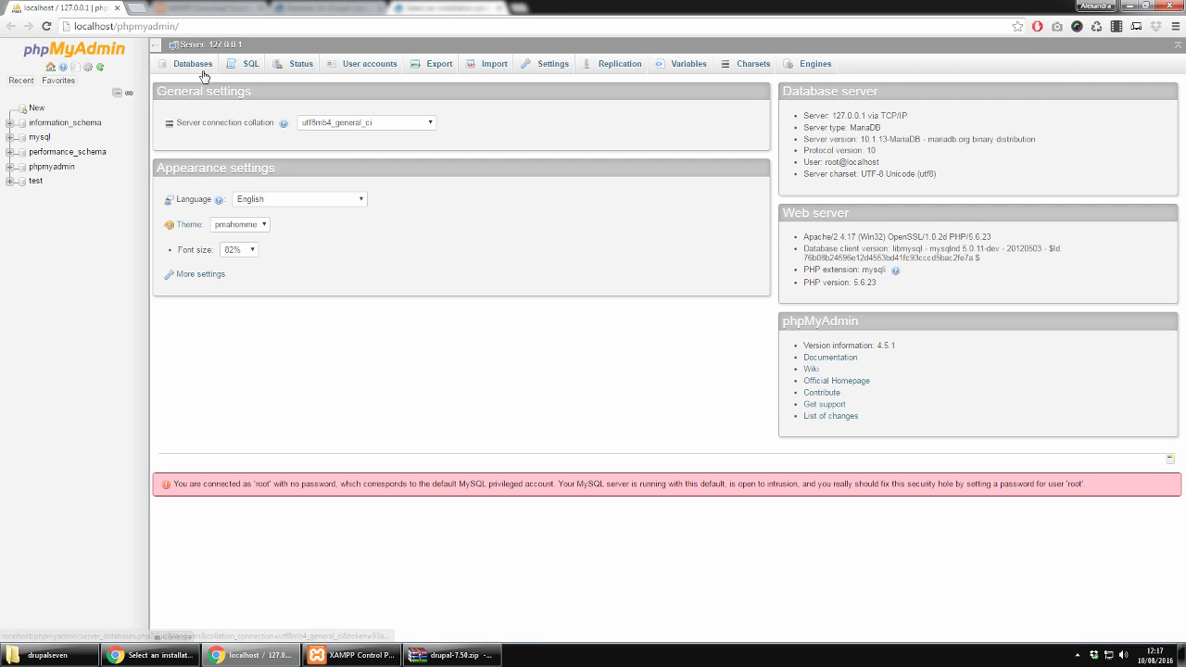
# Step: Create a database named drupalseven on the Databases page, then return to the installer window
pyautogui.click(194, 67)
pyautogui.click(230, 155)
pyautogui.write('d')
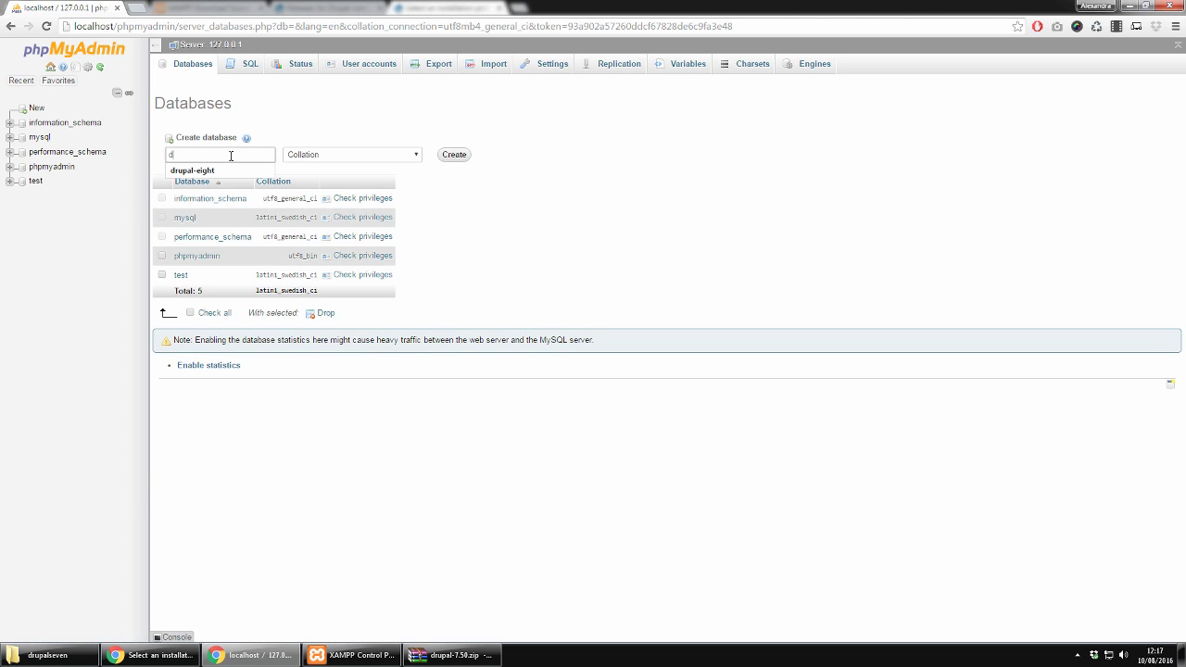
pyautogui.write('rupalseven')
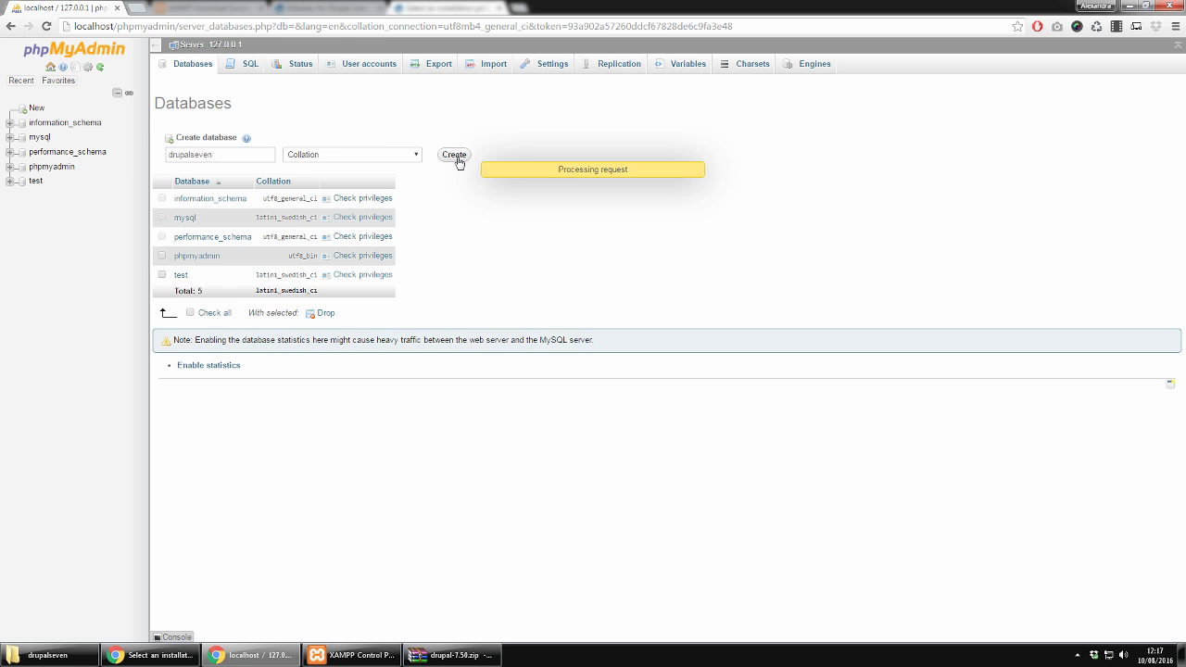
pyautogui.click(454, 155)
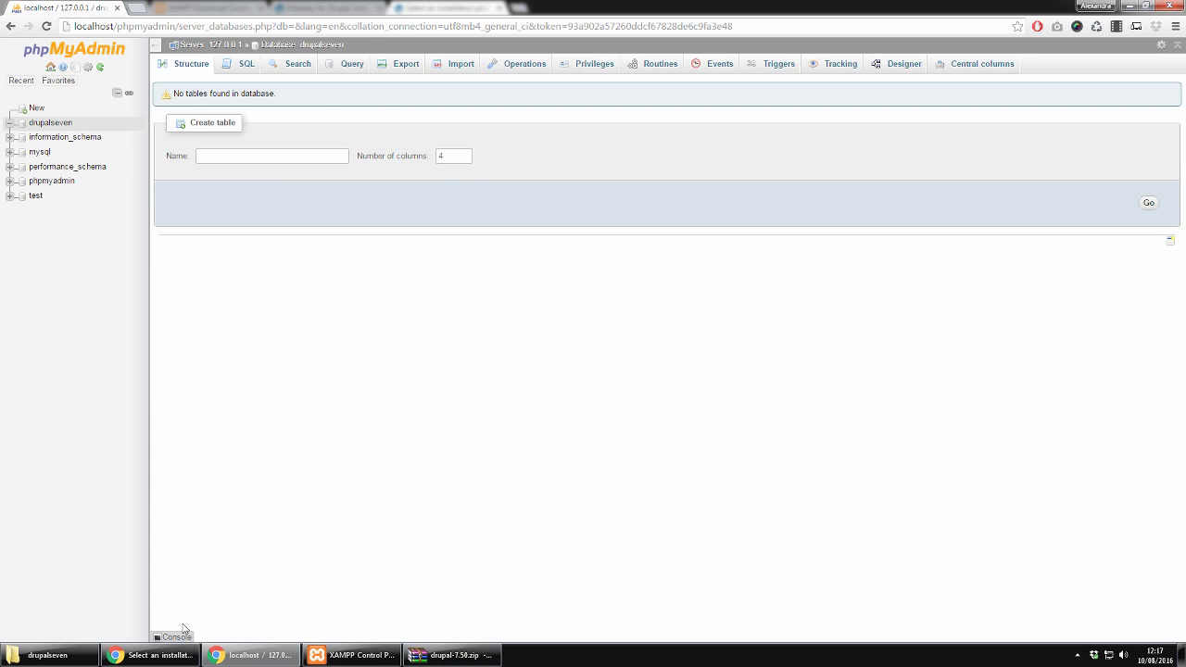
pyautogui.click(149, 655)
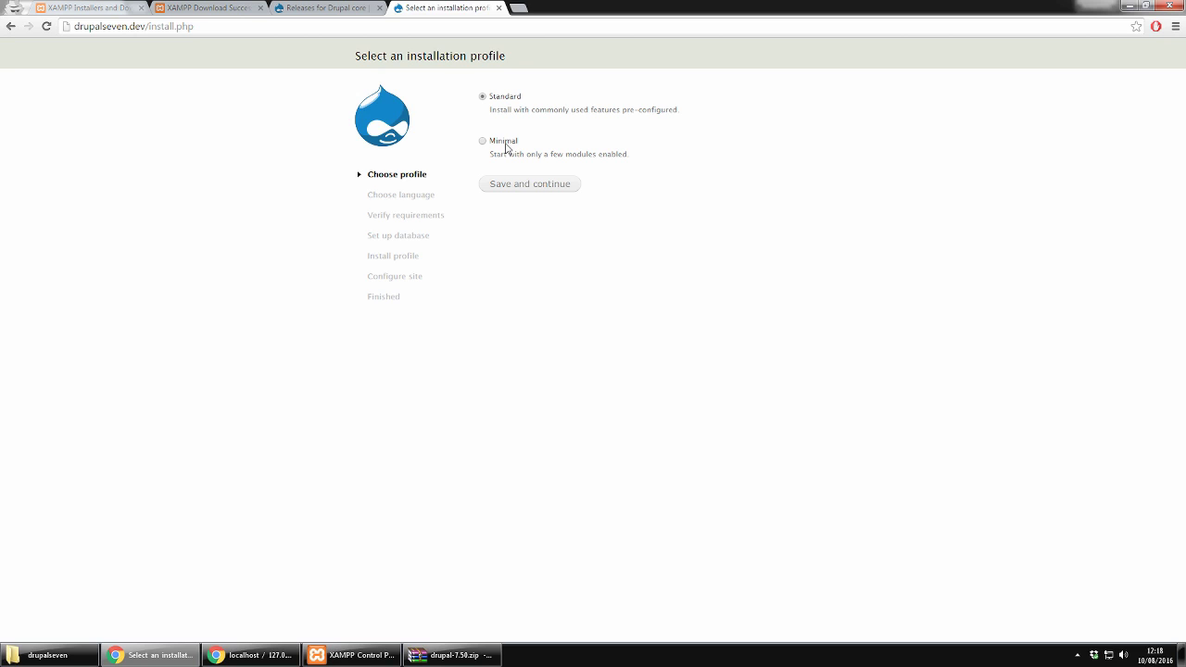
# Step: Continue the installer with the Standard profile and English language
pyautogui.click(516, 187)
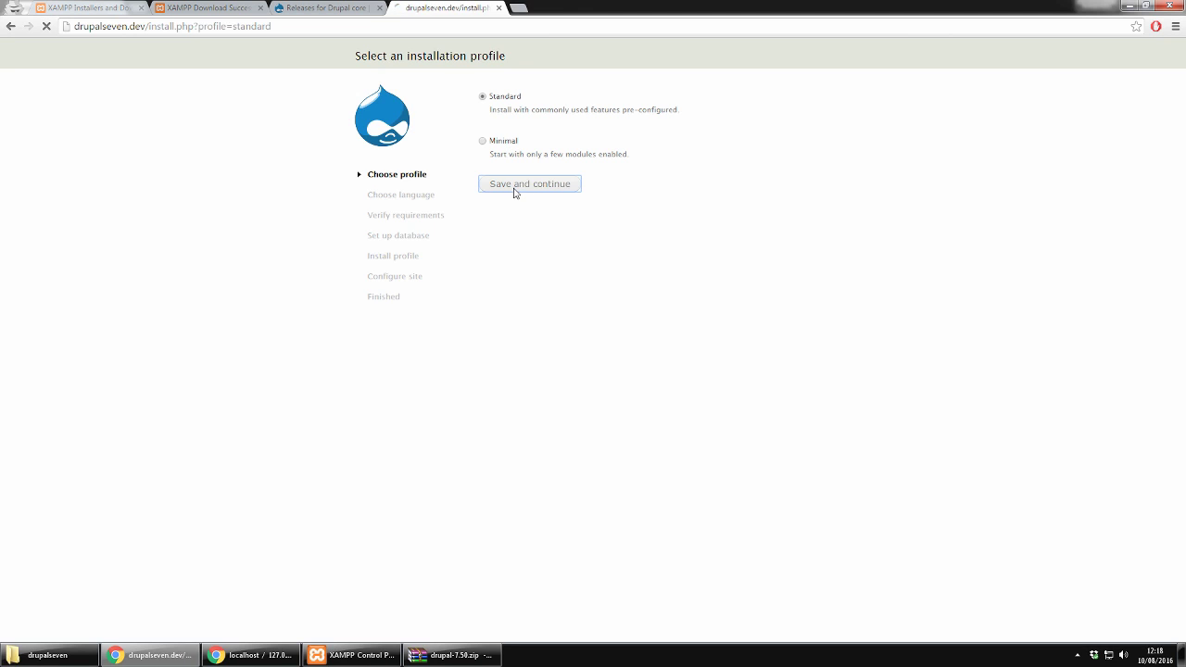
pyautogui.click(535, 152)
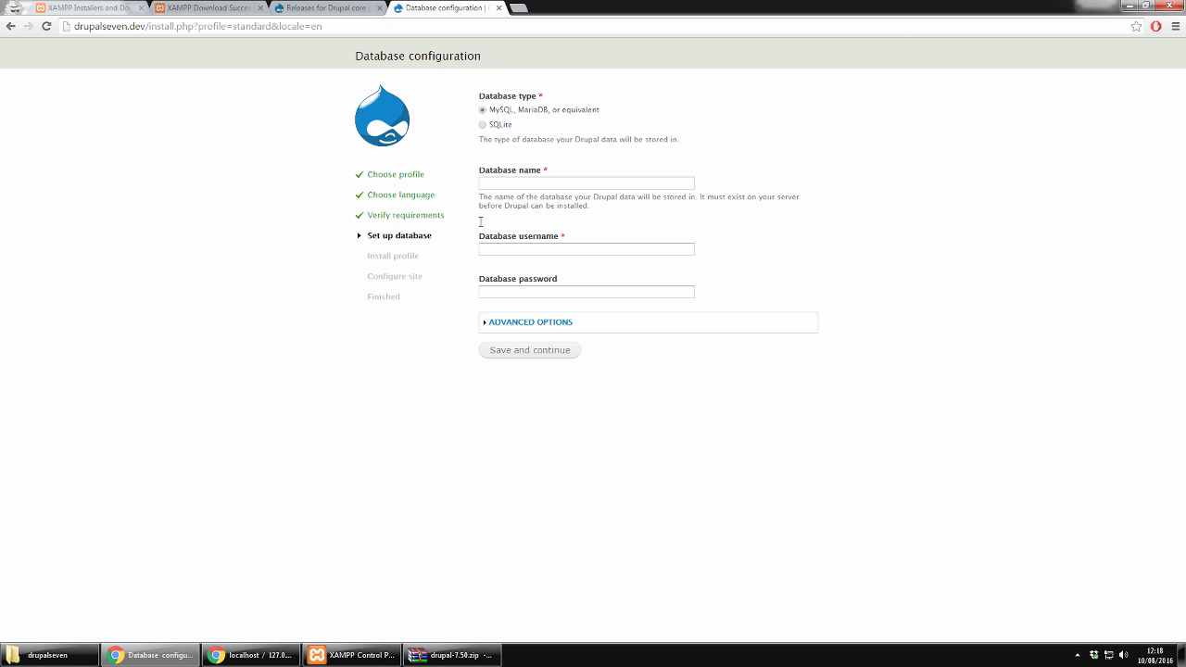
# Step: Enter database name drupalseven and username root, expand Advanced options, and submit
pyautogui.click(521, 183)
pyautogui.click(663, 165)
pyautogui.click(546, 182)
pyautogui.write('drupalseven')
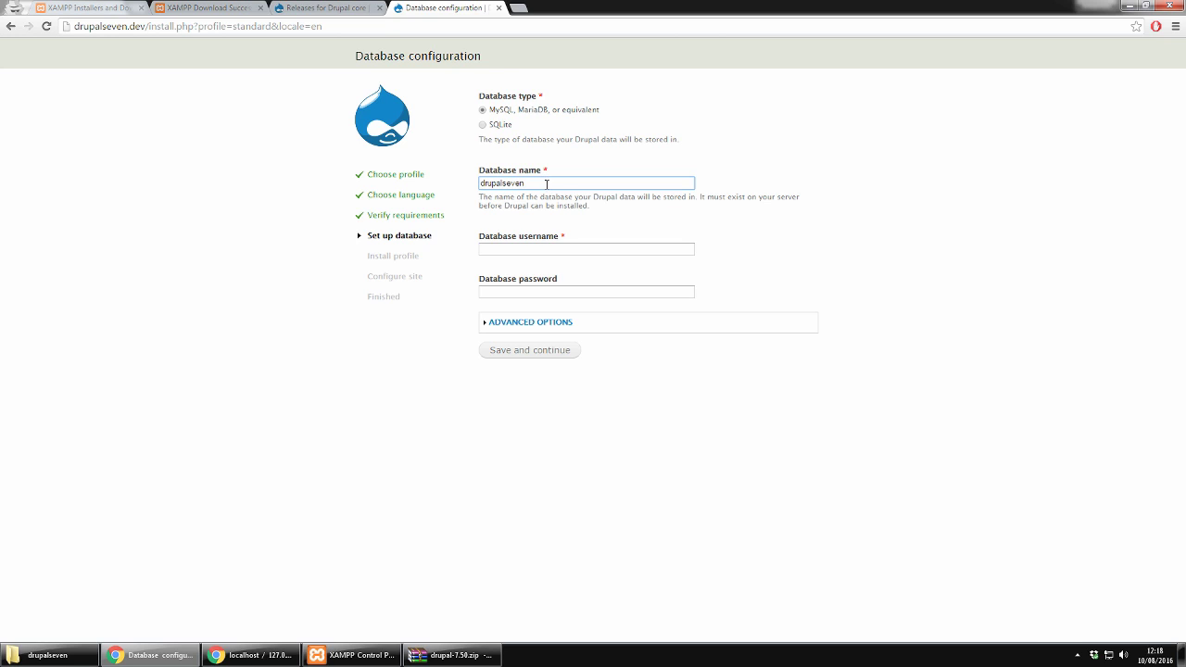
pyautogui.click(544, 247)
pyautogui.write('root')
pyautogui.click(618, 231)
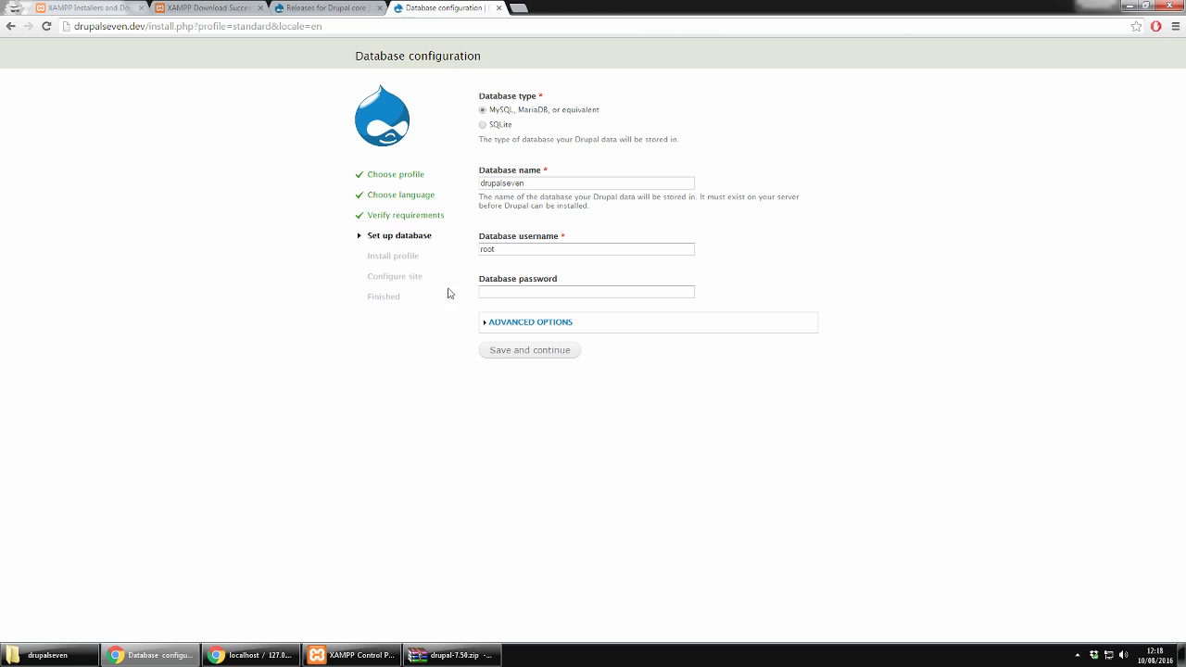
pyautogui.click(555, 323)
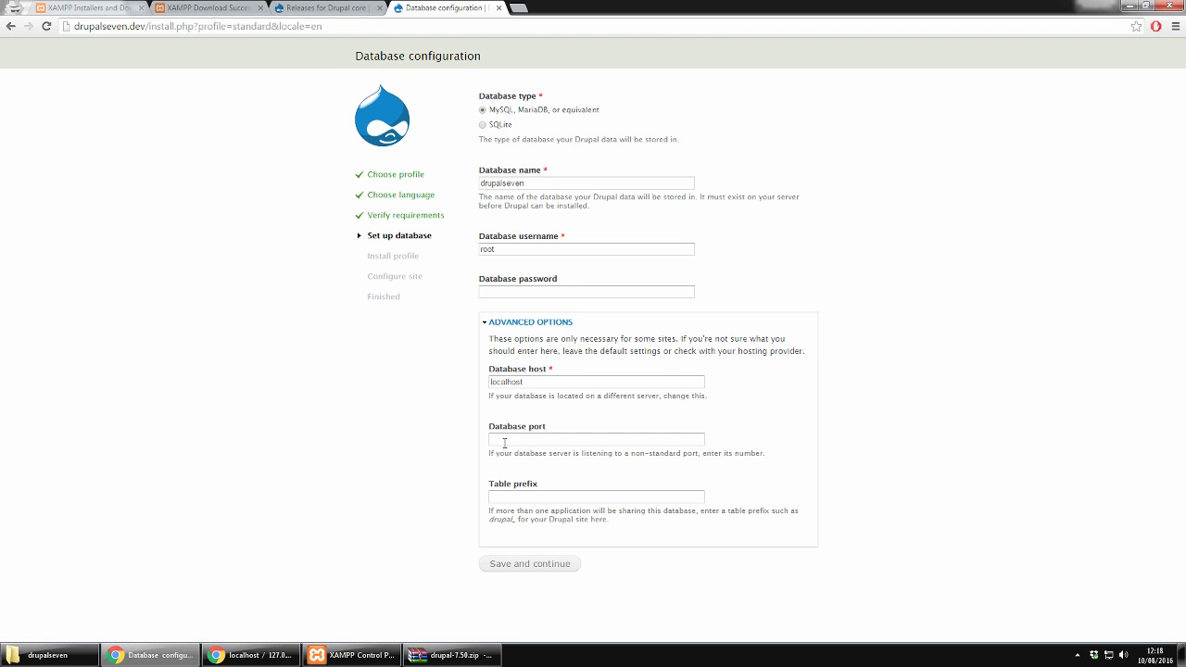
pyautogui.click(539, 564)
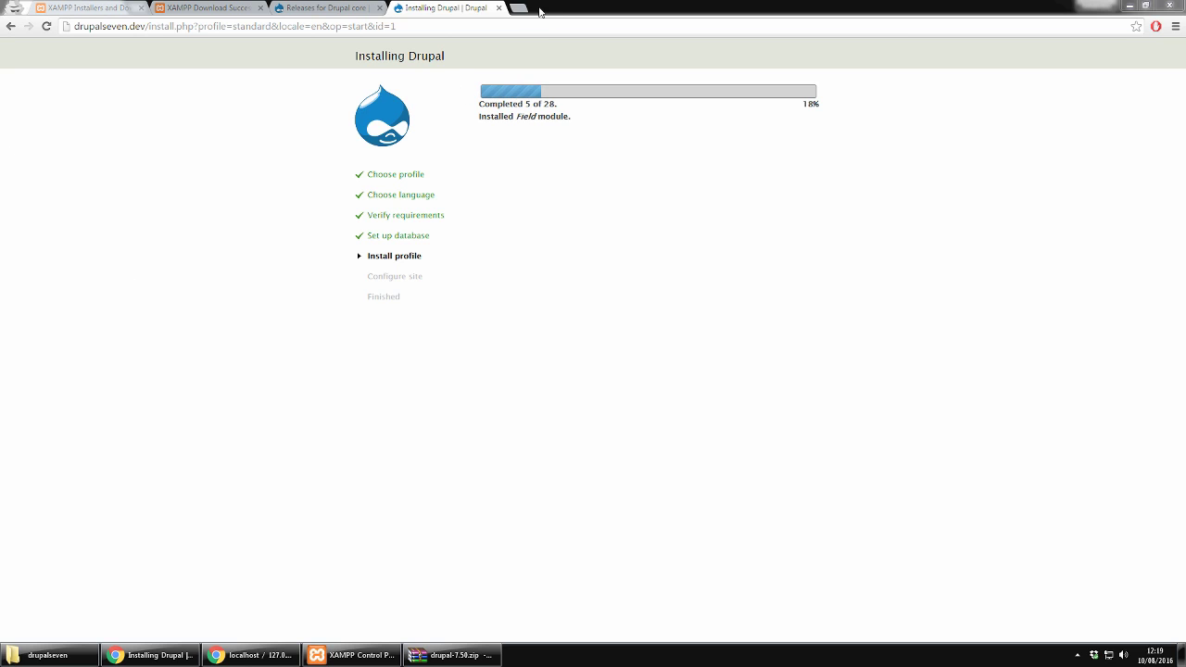
# Step: Open drupal.org in a new tab and go to its modules listing
pyautogui.click(533, 8)
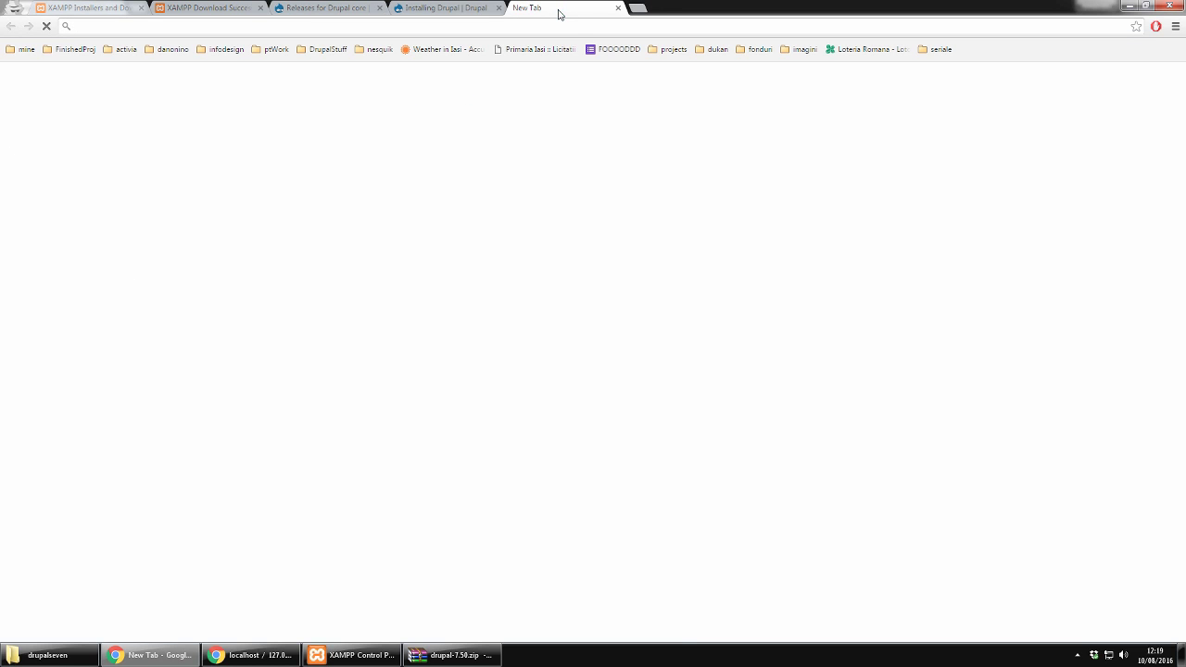
pyautogui.write('drupal.org')
pyautogui.press('Return')
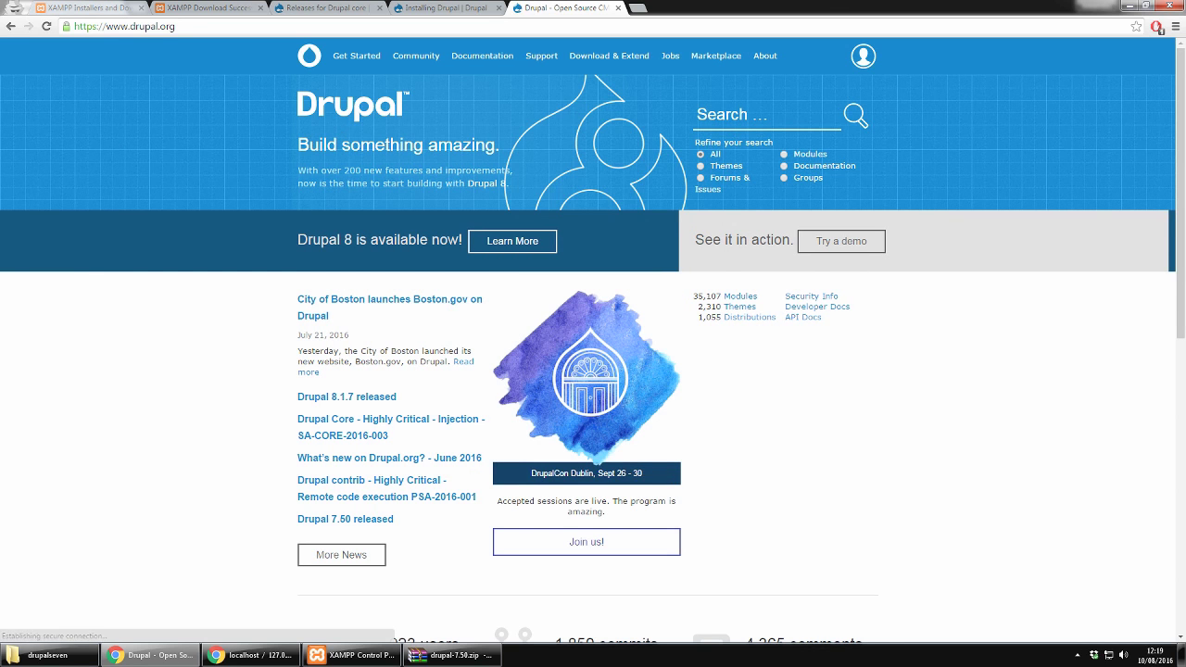
pyautogui.click(744, 298)
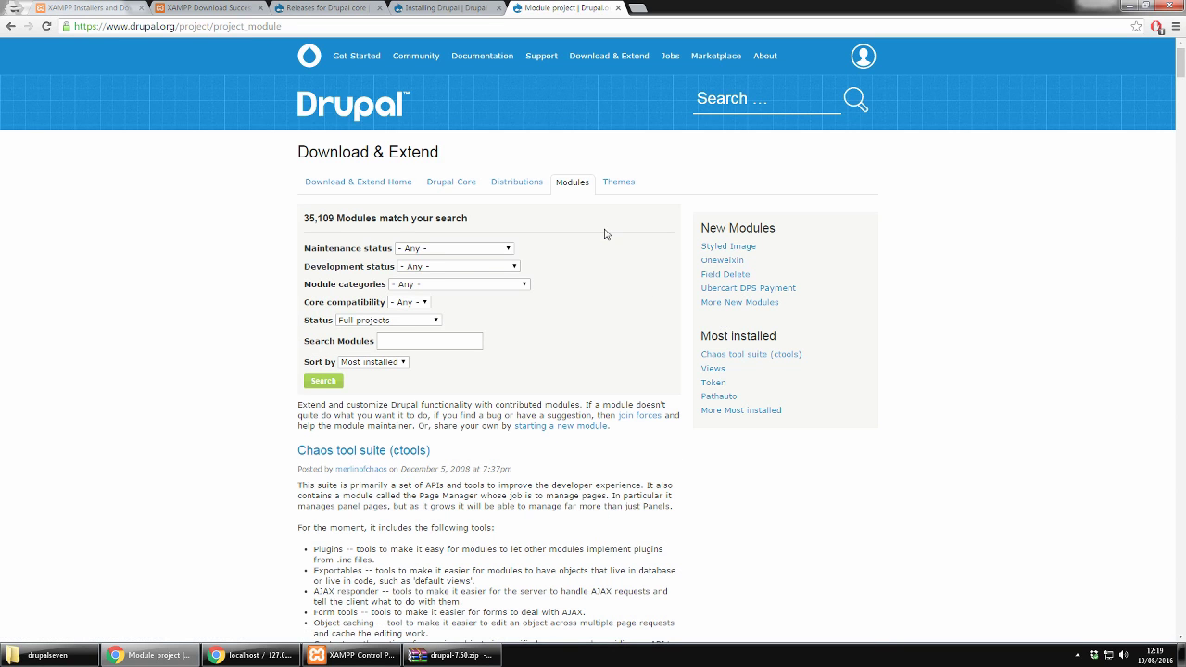
# Step: Search 7.x-compatible modules for 'views' and open the Views project page
pyautogui.click(414, 302)
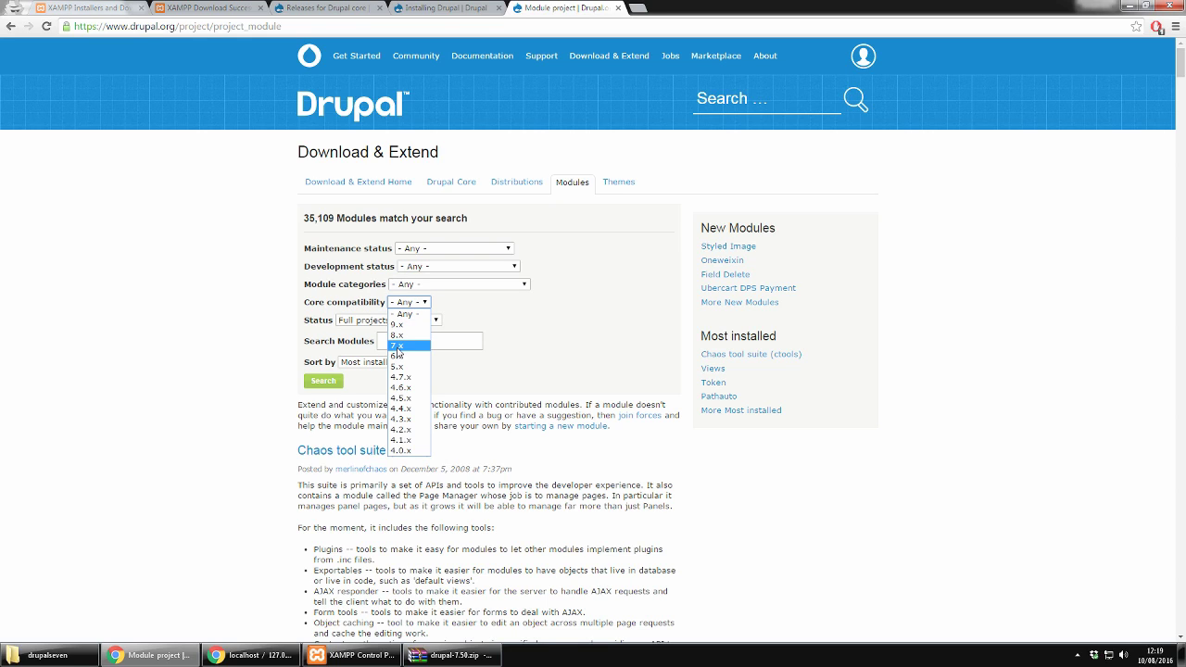
pyautogui.click(397, 346)
pyautogui.click(403, 337)
pyautogui.write('views')
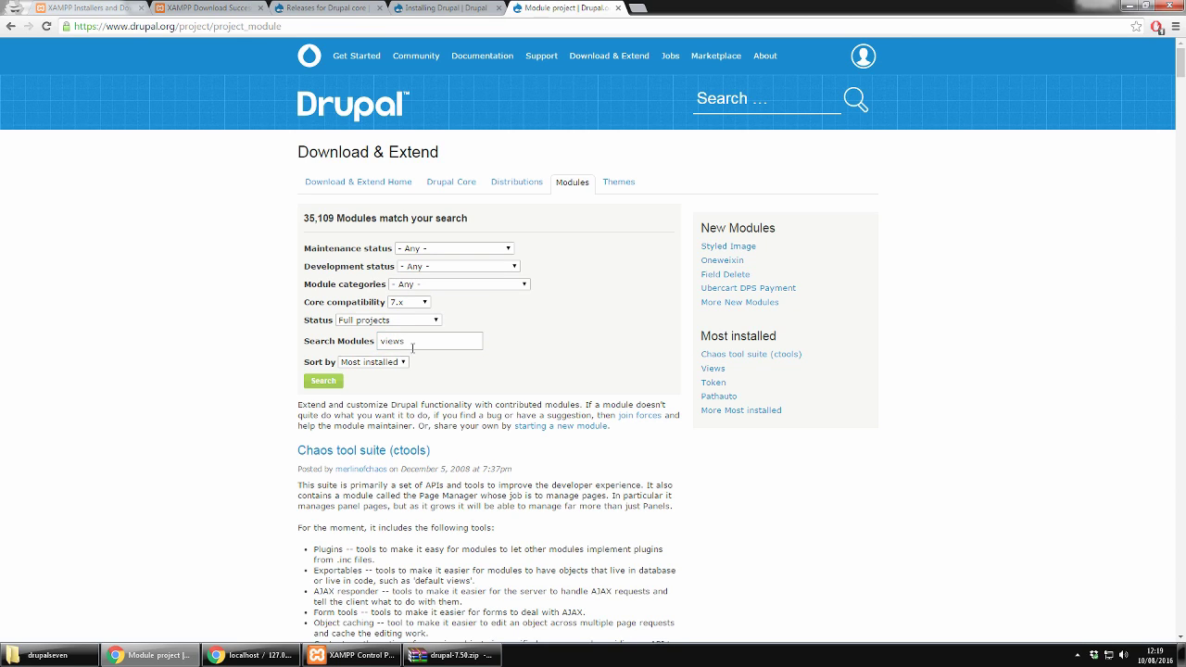
pyautogui.click(323, 382)
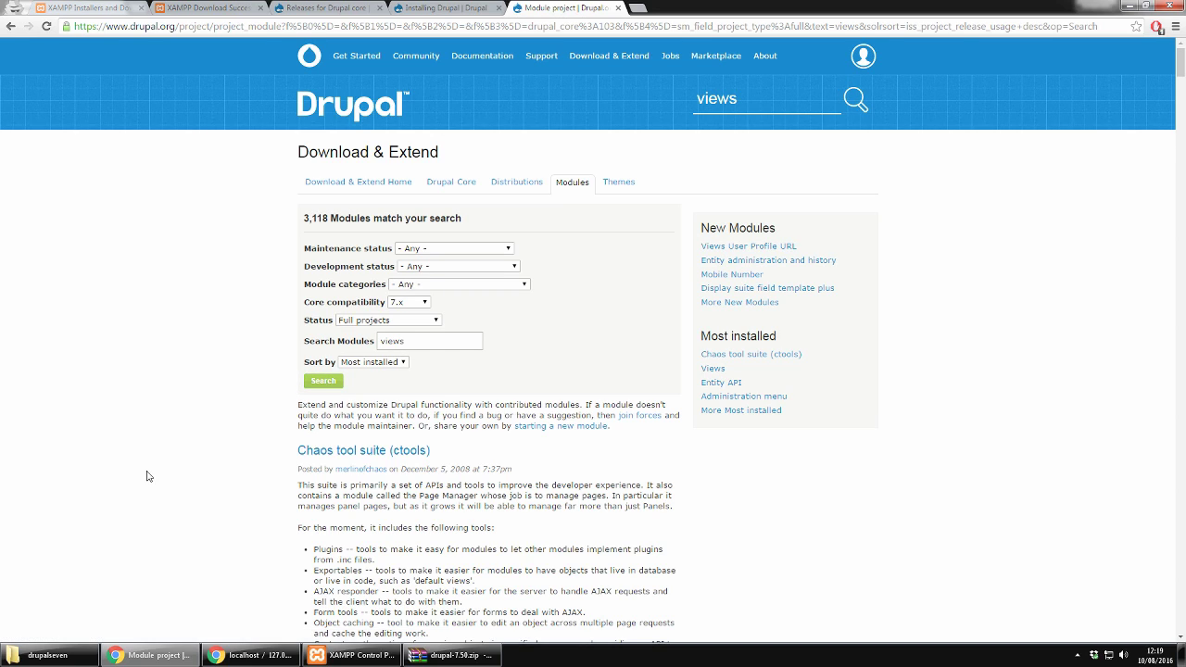
pyautogui.scroll(-1, 303, 408)
pyautogui.scroll(-7, 303, 407)
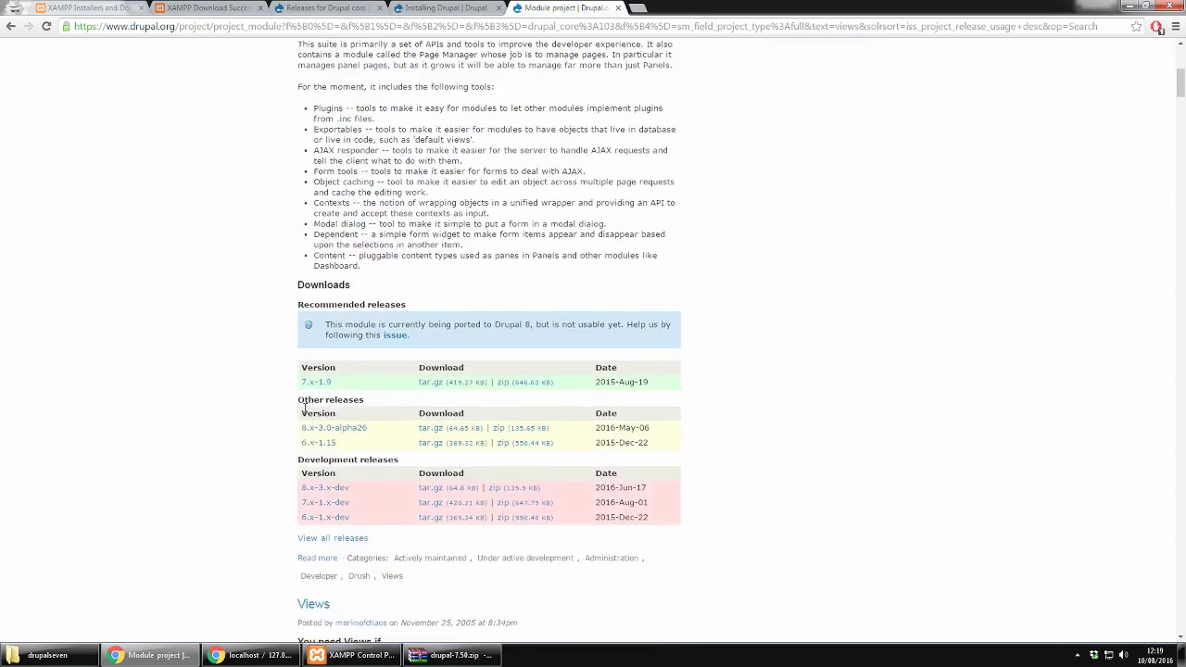
pyautogui.scroll(-1, 305, 414)
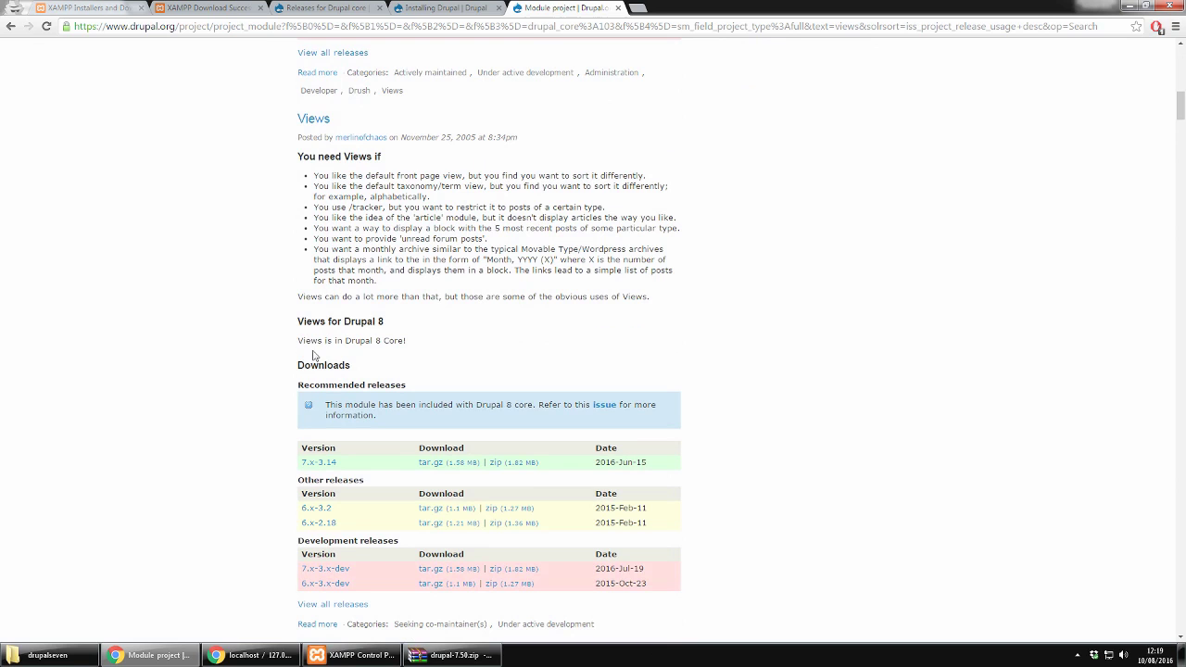
pyautogui.click(313, 119)
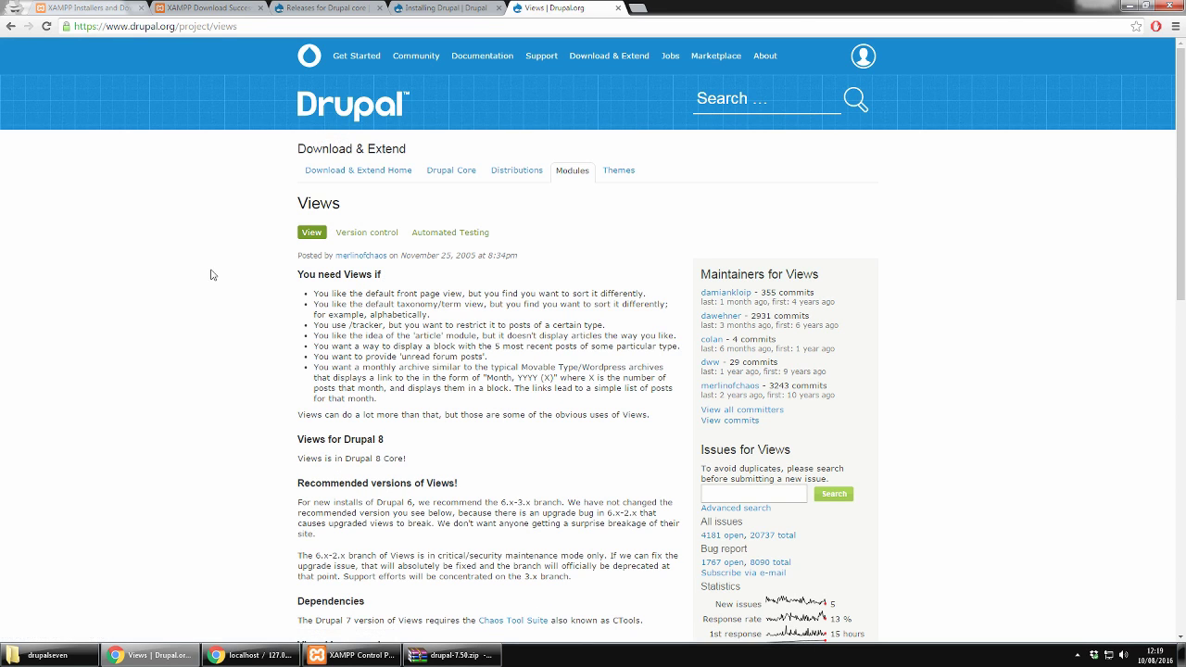
# Step: Download the recommended Views 7.x-3.14 zip and return to the Drupal installation tab
pyautogui.scroll(-1, 53, 305)
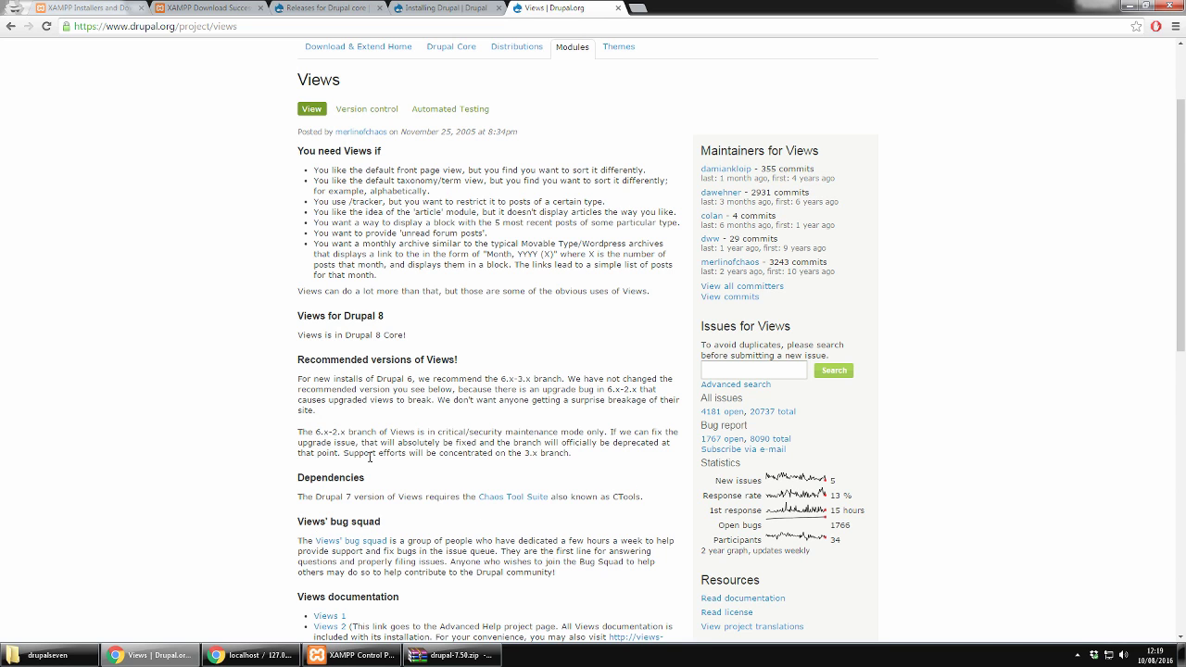
pyautogui.scroll(-7, 371, 456)
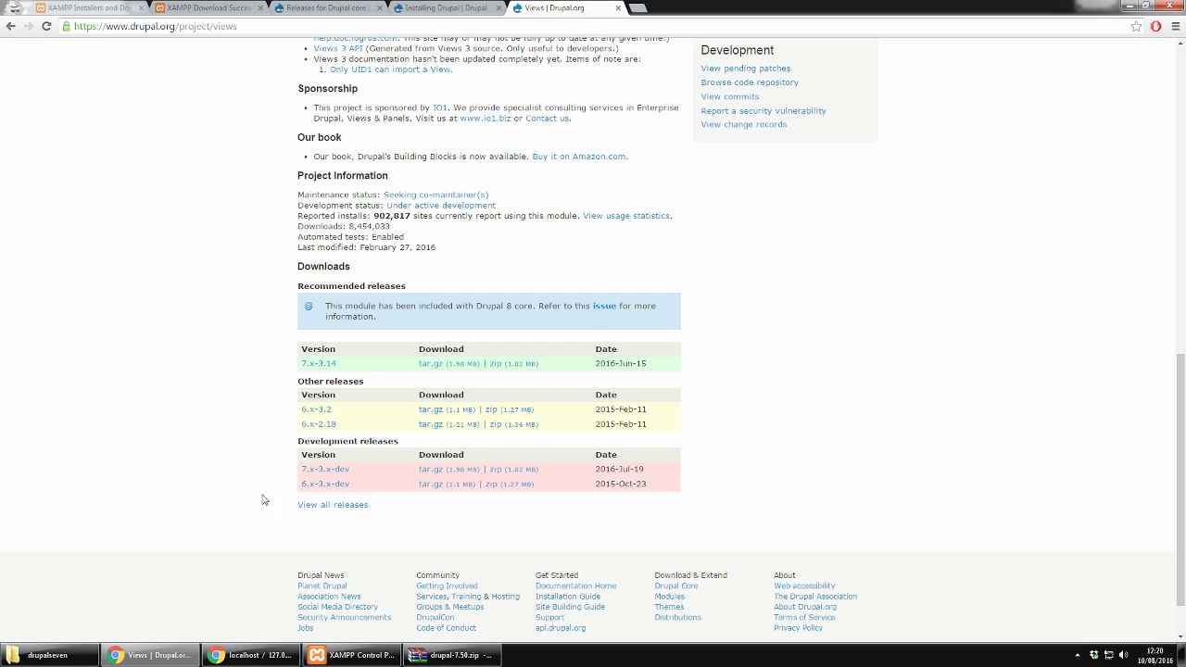
pyautogui.click(521, 367)
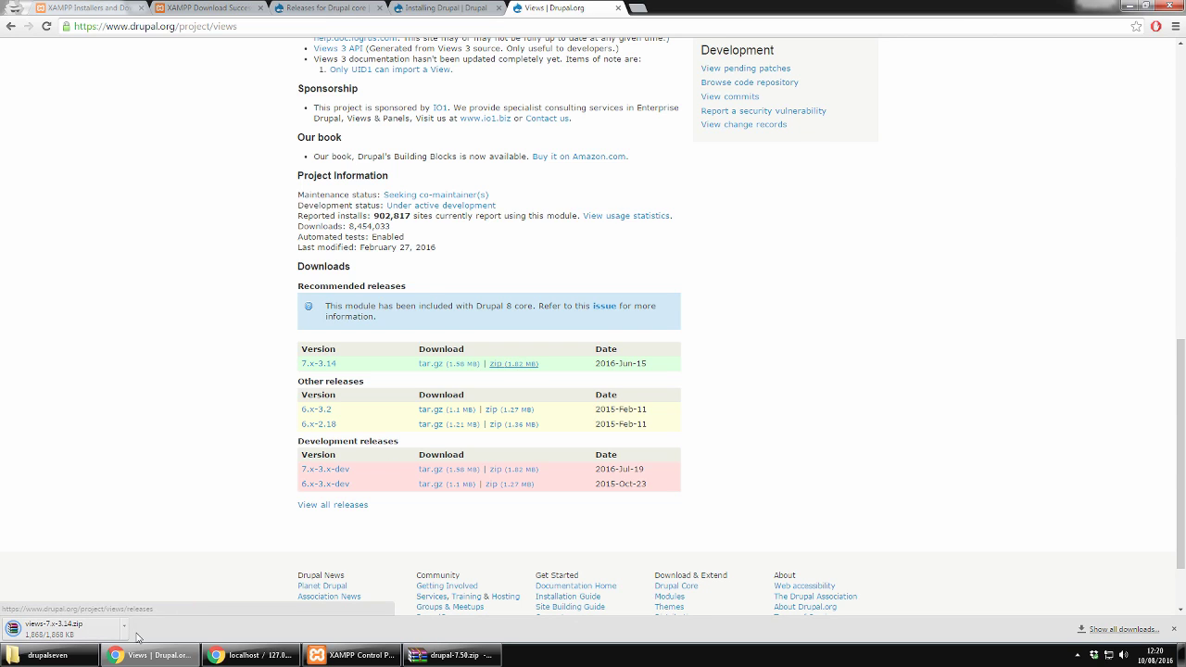
pyautogui.click(426, 8)
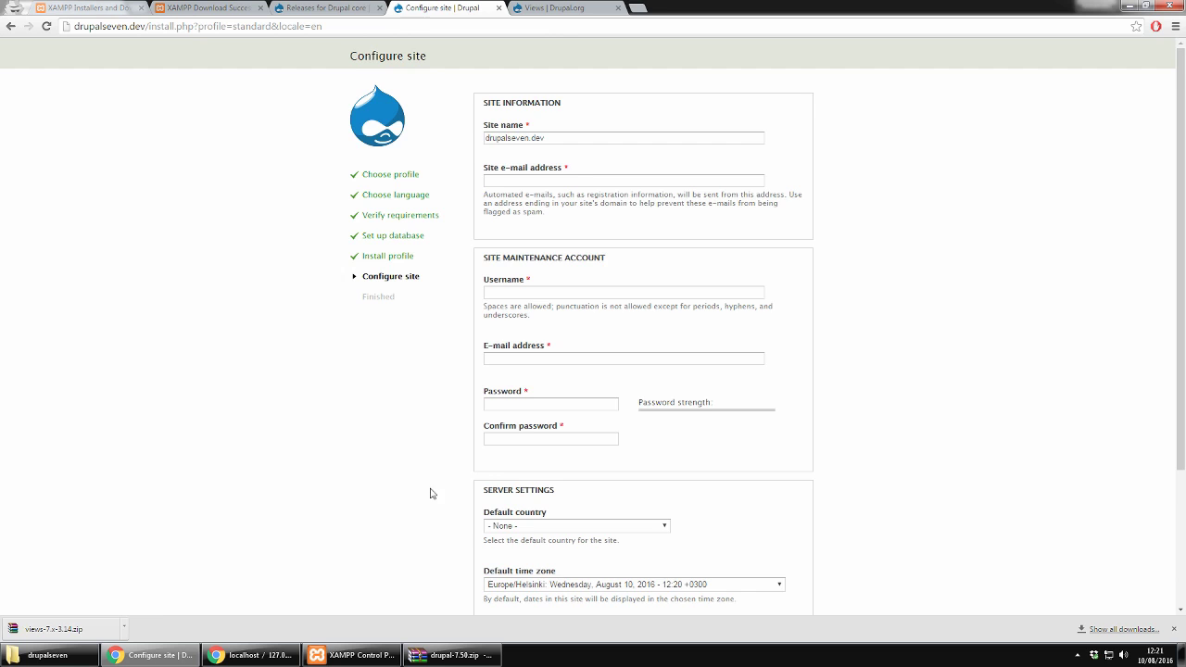
# Step: Enter the site e-mail address on the Configure site form, correcting the domain
pyautogui.scroll(-2, 499, 459)
pyautogui.scroll(2, 516, 373)
pyautogui.moveTo(533, 138); pyautogui.dragTo(455, 138)
pyautogui.hotkey('ctrl', 'c')
pyautogui.click(559, 180)
pyautogui.hotkey('ctrl', 'v')
pyautogui.write('@')
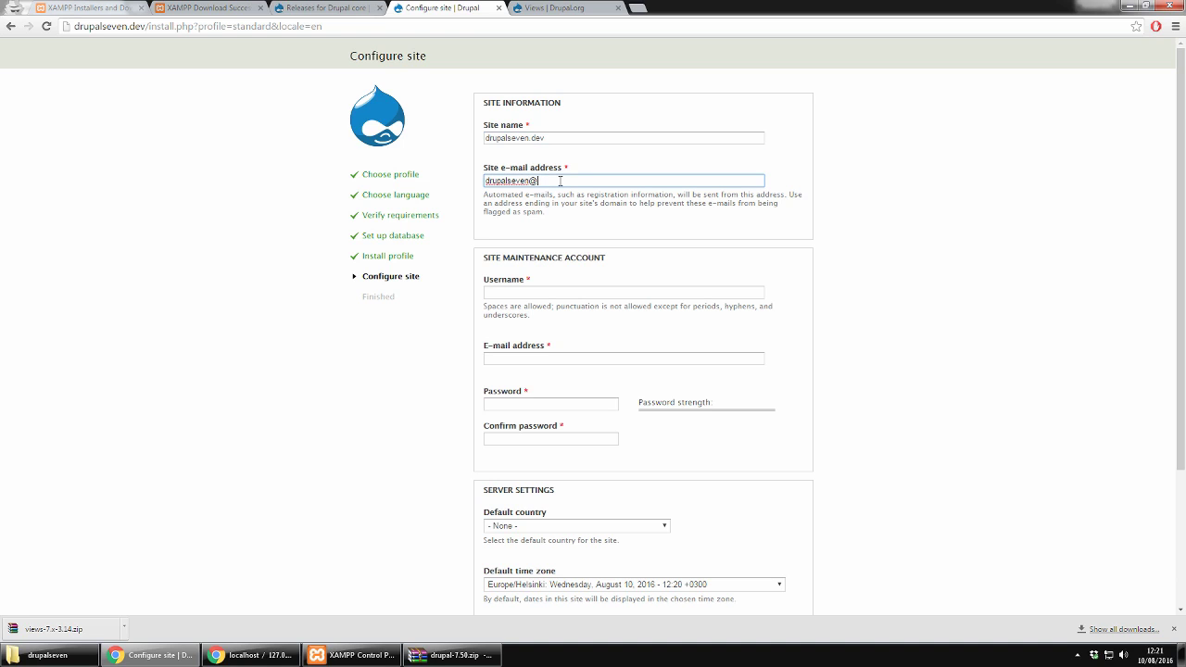
pyautogui.write('google.com')
pyautogui.press('BackSpace')
pyautogui.press('BackSpace')
pyautogui.press('BackSpace')
pyautogui.press('BackSpace')
pyautogui.press('BackSpace')
pyautogui.press('BackSpace')
pyautogui.press('BackSpace')
pyautogui.press('BackSpace')
pyautogui.press('BackSpace')
pyautogui.press('BackSpace')
pyautogui.write('gmail.com')
pyautogui.press('Tab')
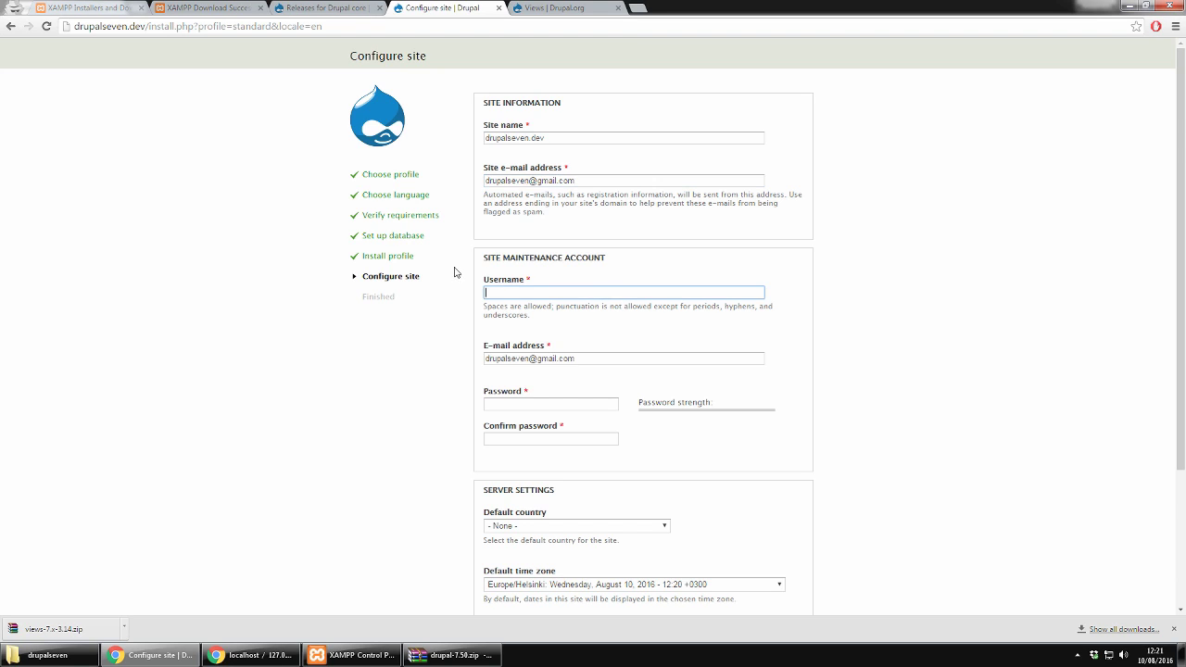
# Step: Set the maintenance account username to admin, enter and confirm the password, and save
pyautogui.write('admin')
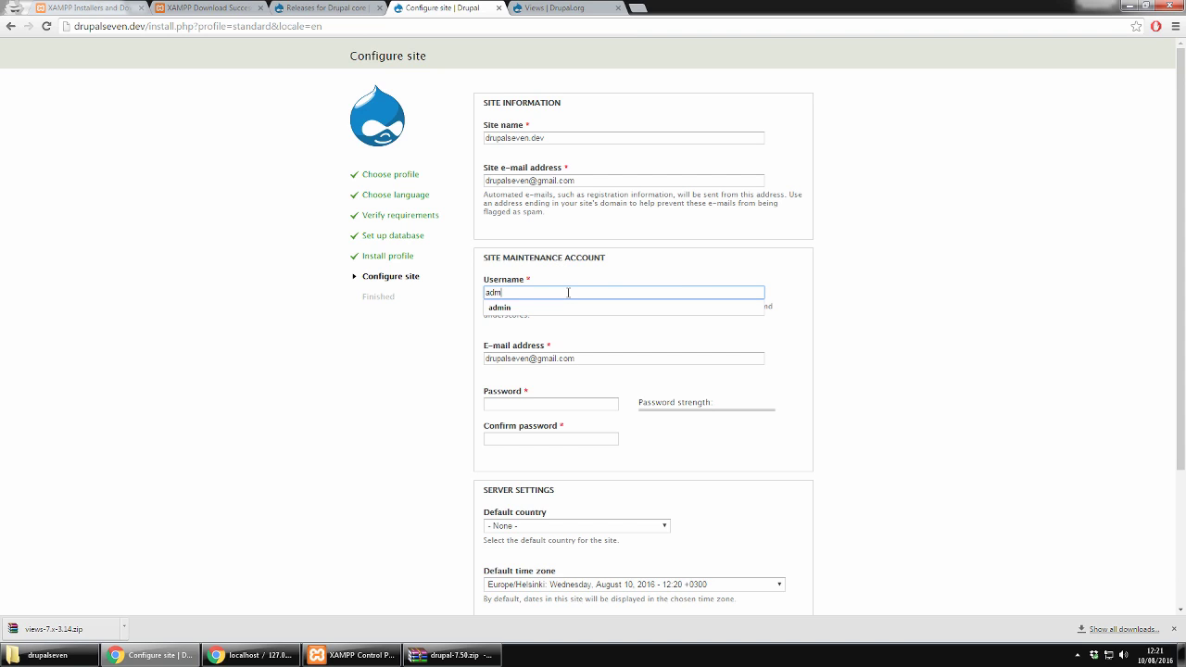
pyautogui.press('Tab')
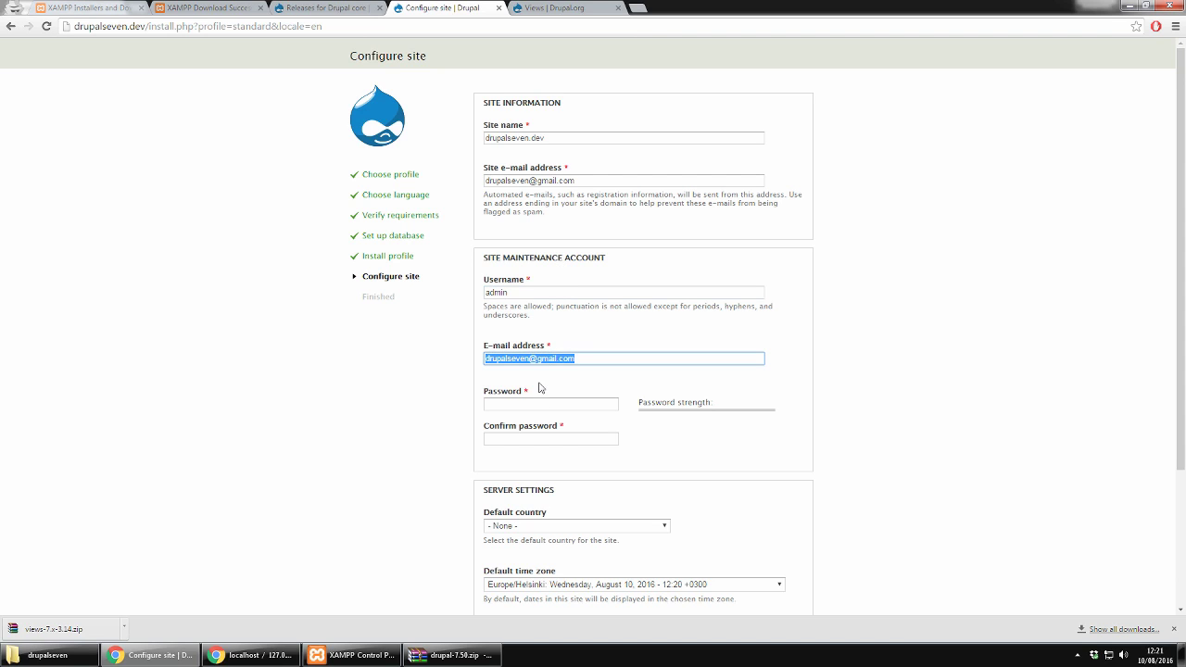
pyautogui.click(541, 380)
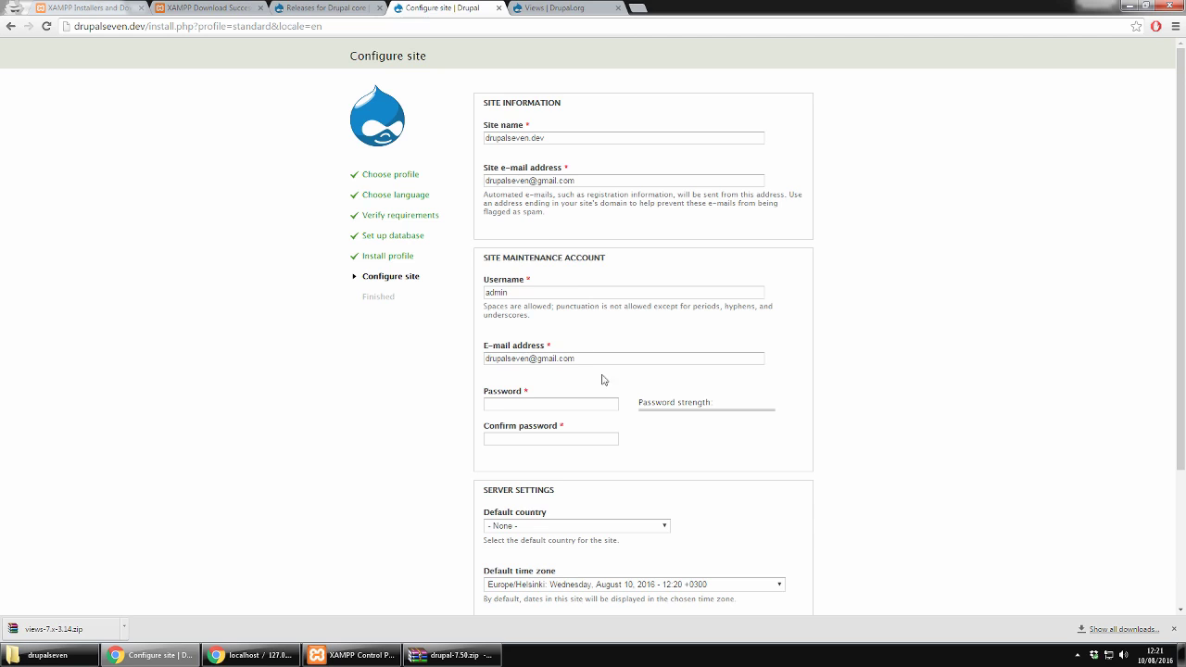
pyautogui.click(555, 401)
pyautogui.write('admin')
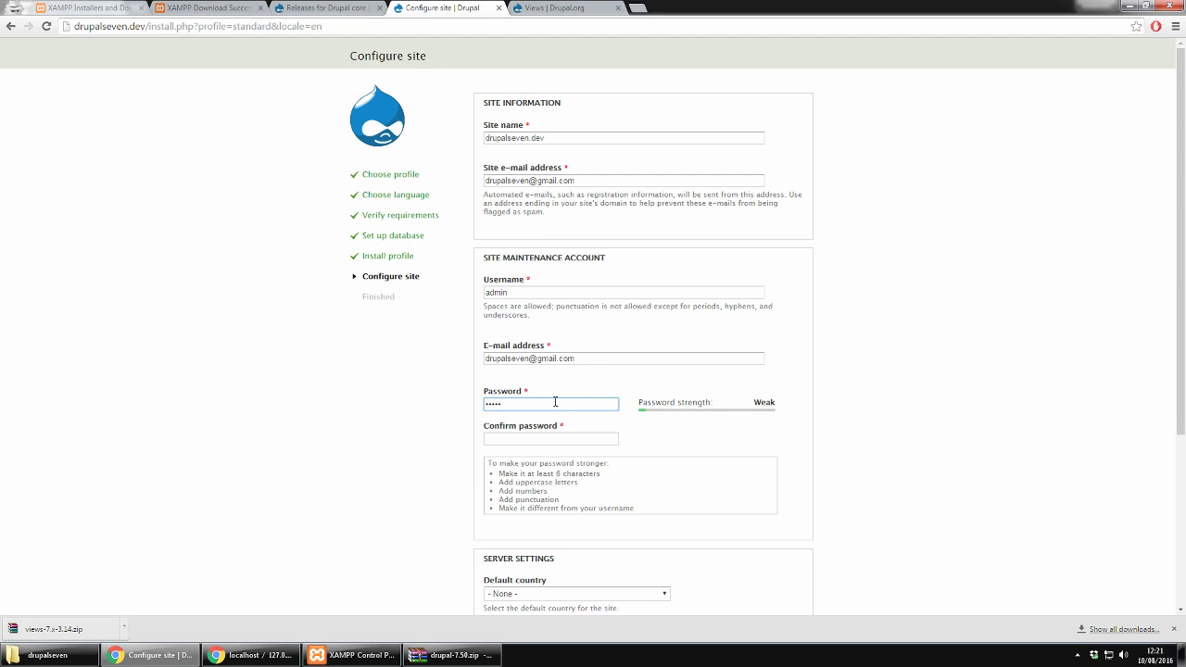
pyautogui.click(541, 440)
pyautogui.write('admin')
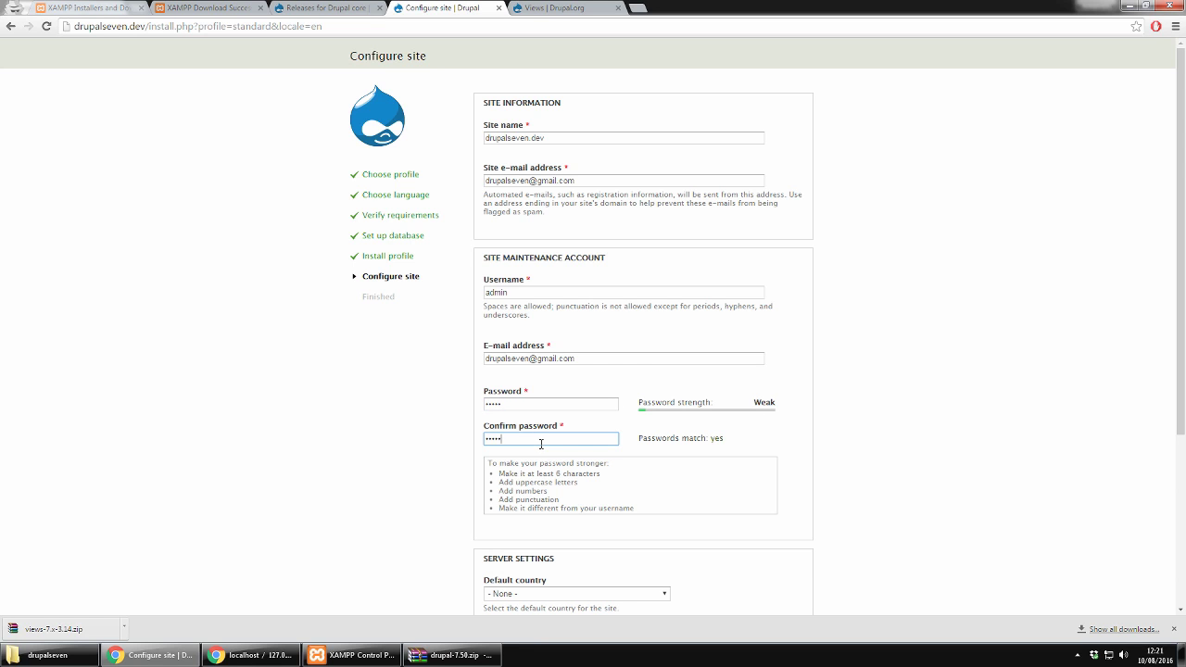
pyautogui.scroll(-3, 806, 445)
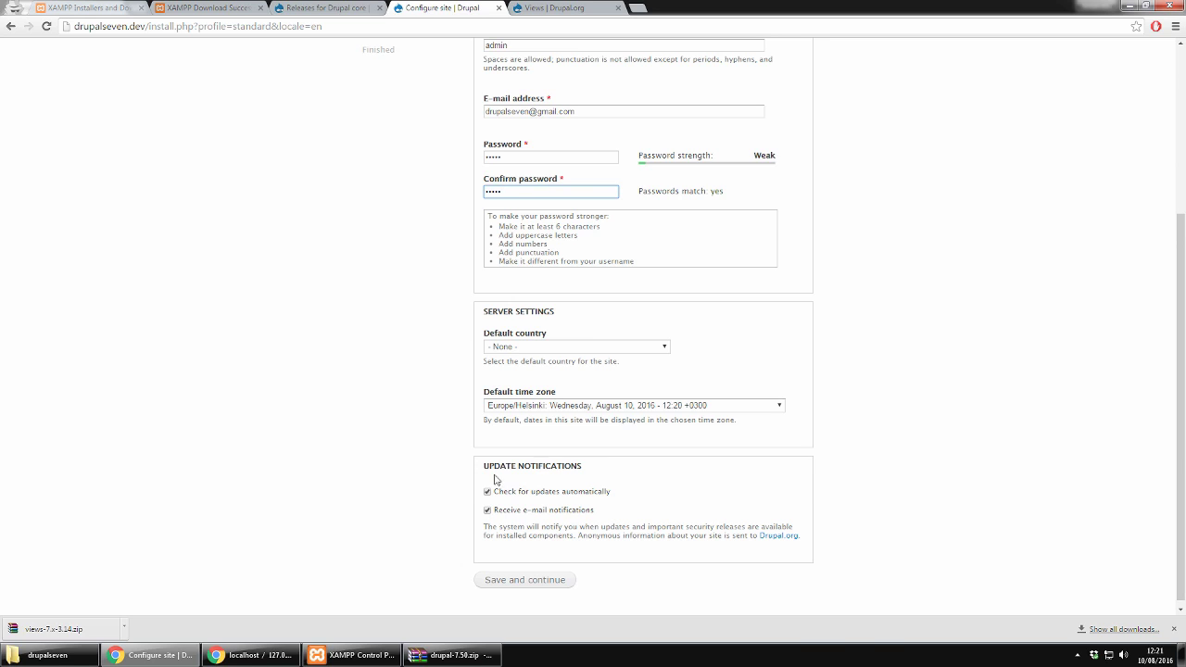
pyautogui.click(495, 581)
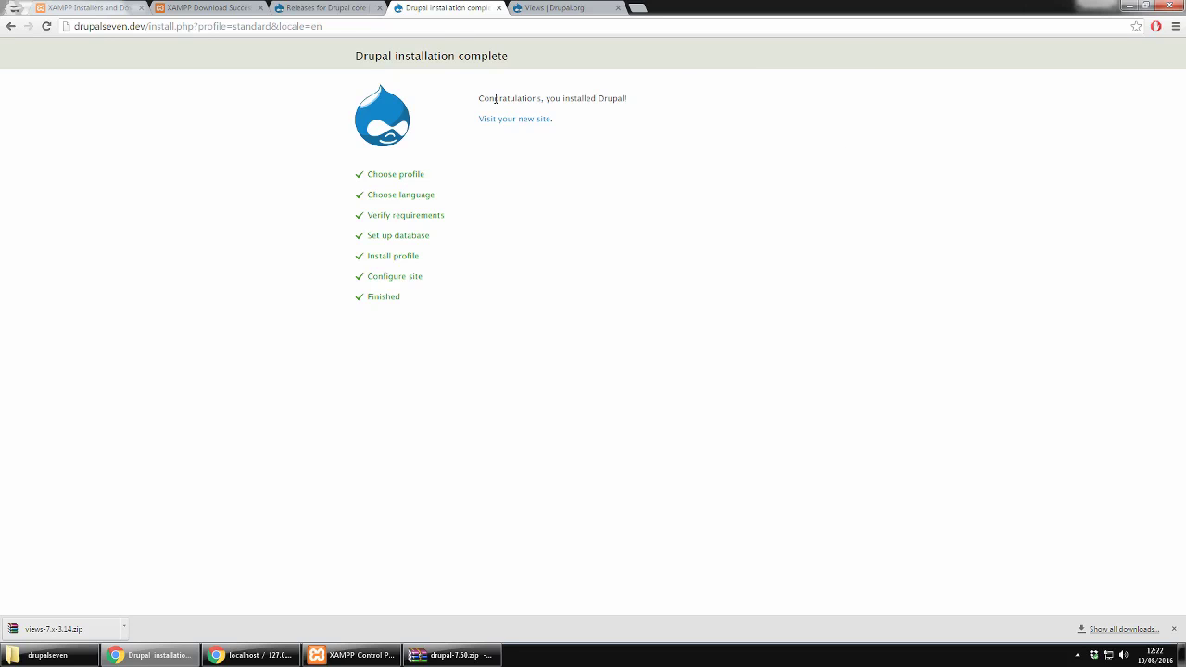
# Step: Visit the new drupalseven.dev site to see its welcome front page
pyautogui.click(522, 121)
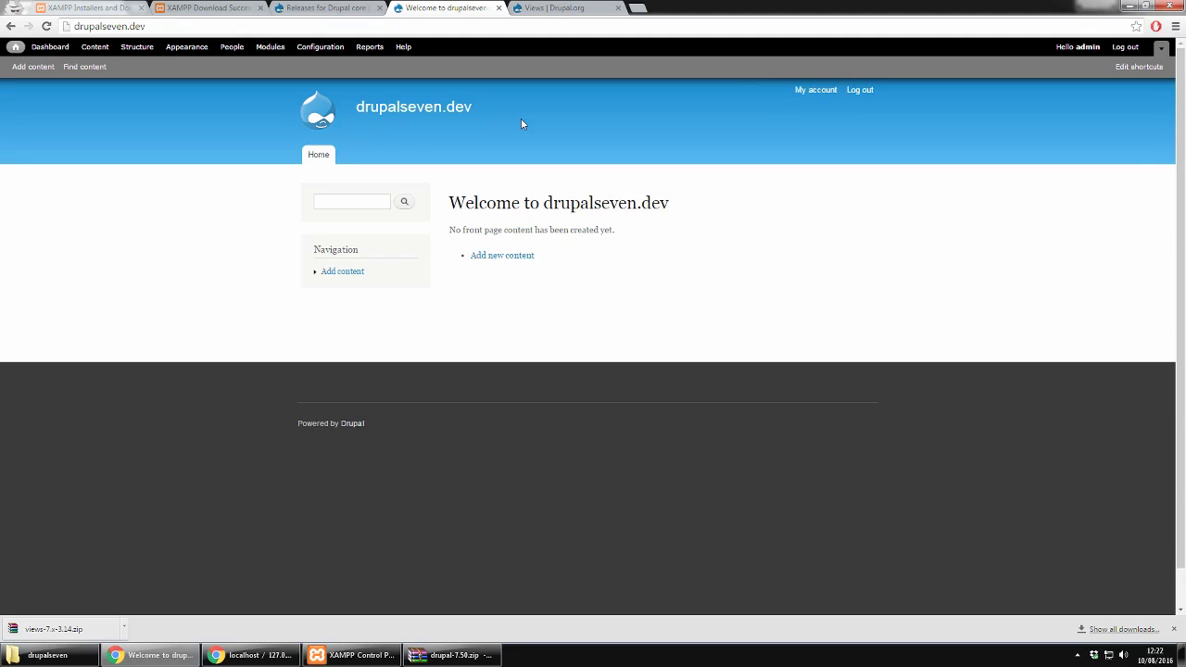
pyautogui.scroll(-1, 983, 356)
pyautogui.scroll(1, 983, 356)
# Step: Search the Modules list for 'views', then bring the drupalseven site folder forward
pyautogui.click(270, 47)
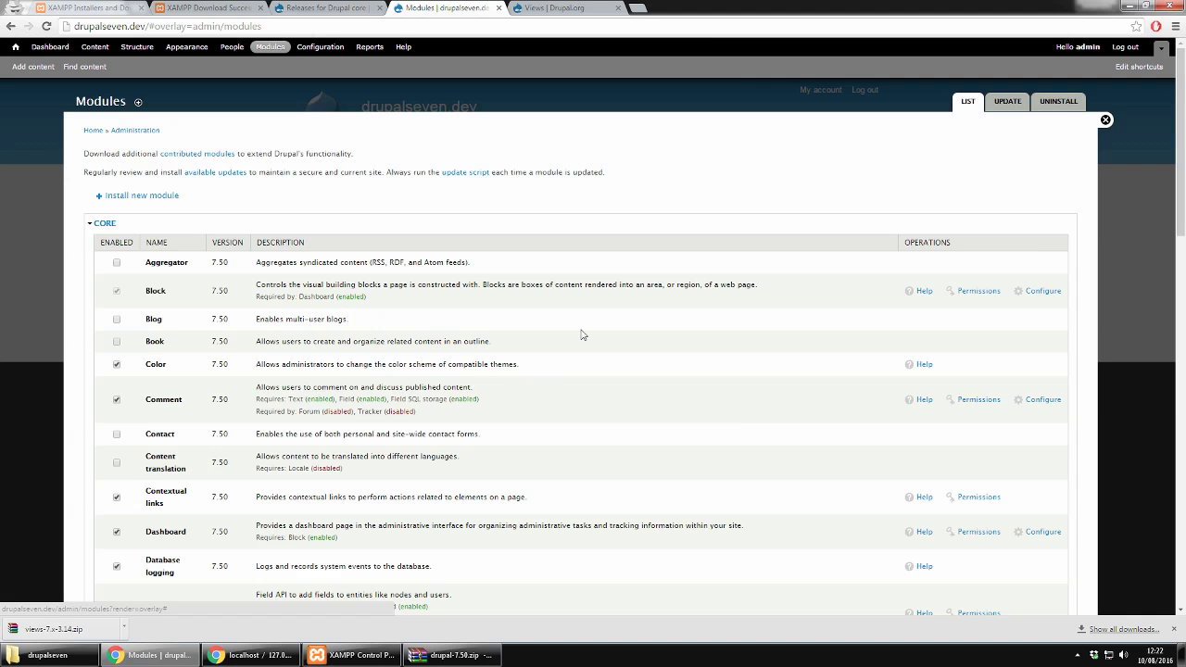
pyautogui.hotkey('ctrl', 'f')
pyautogui.write('views')
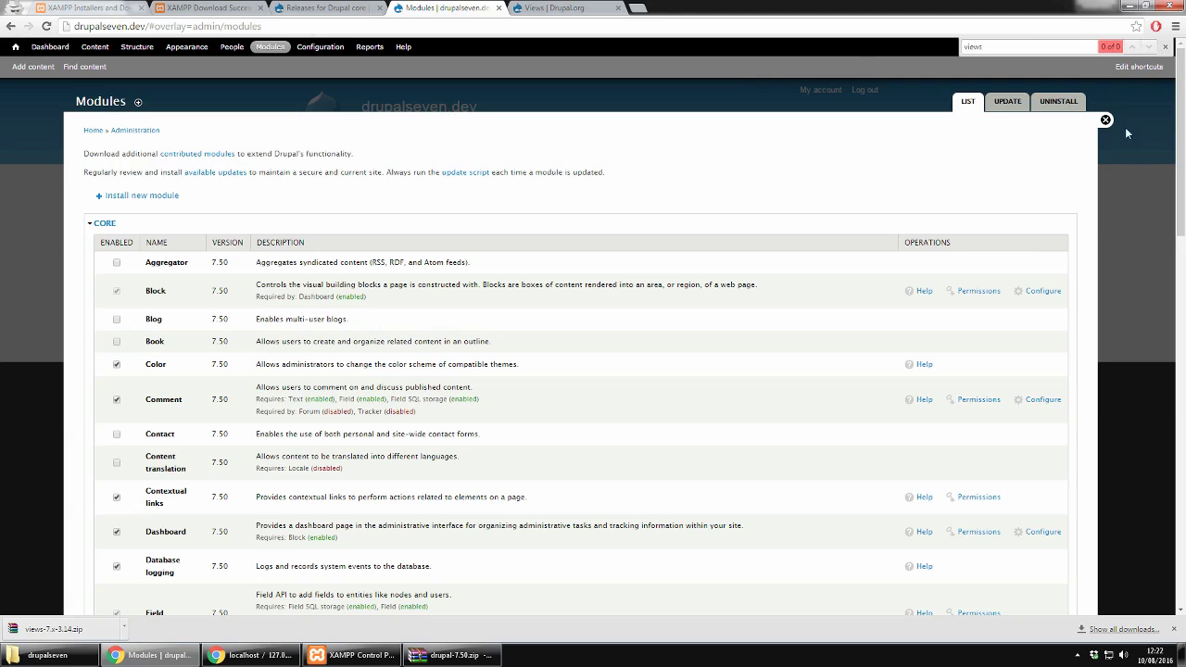
pyautogui.click(47, 655)
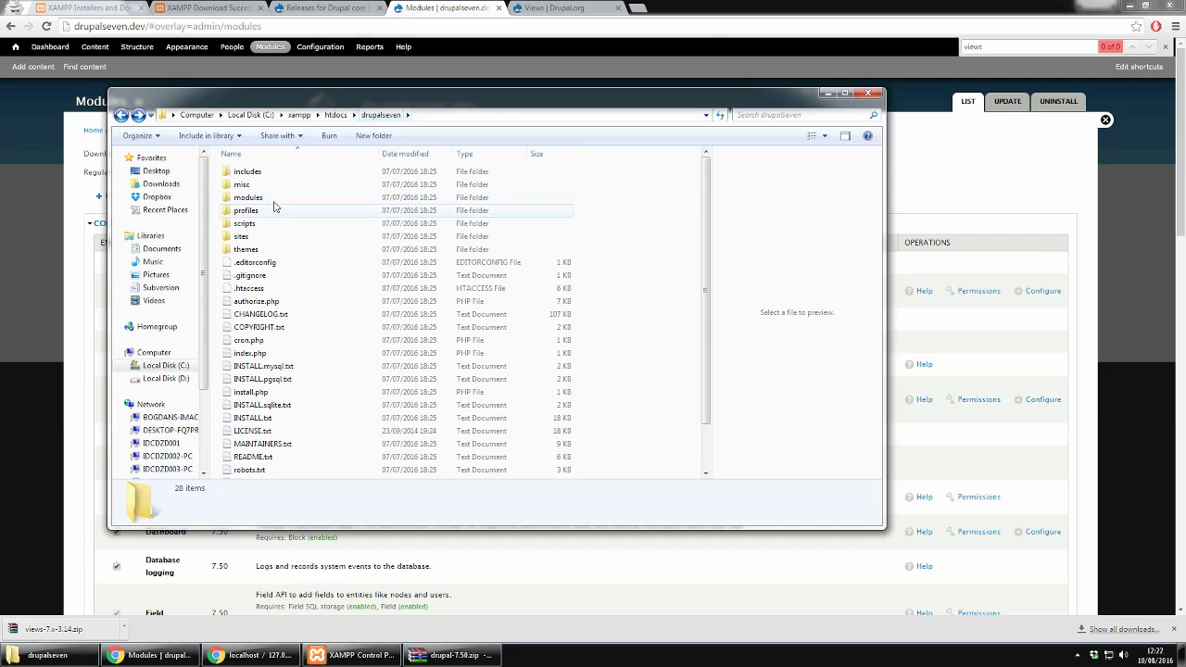
# Step: Create a new contrib folder inside the site's sites\all\modules folder
pyautogui.doubleClick(240, 236)
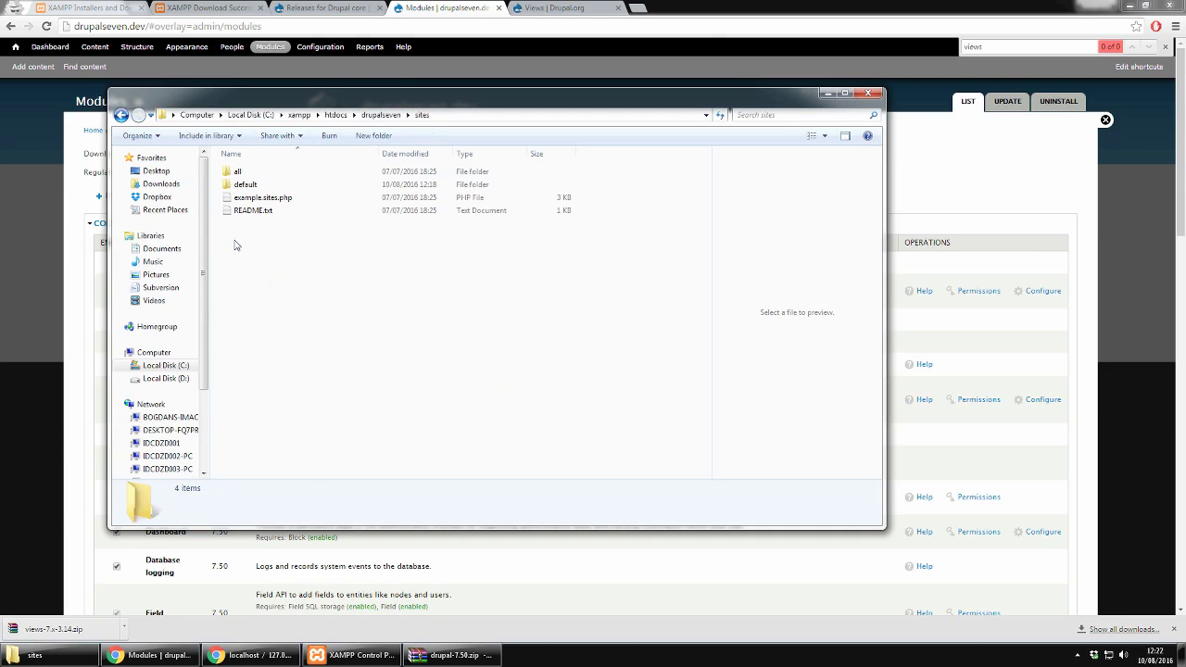
pyautogui.doubleClick(244, 174)
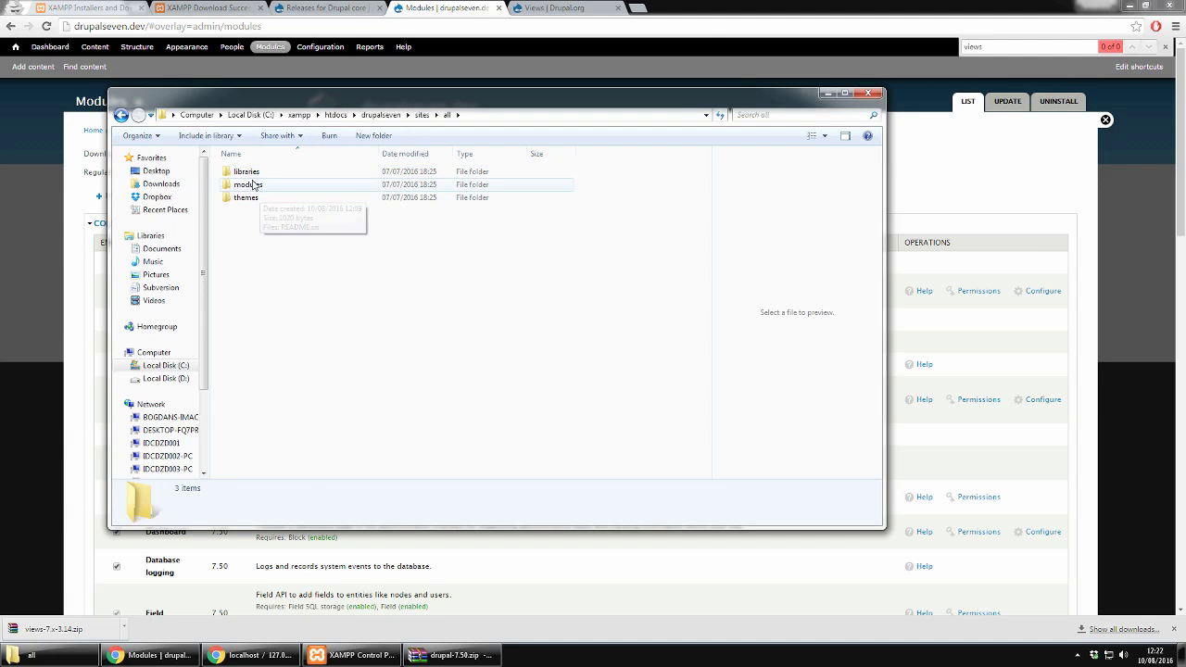
pyautogui.doubleClick(249, 184)
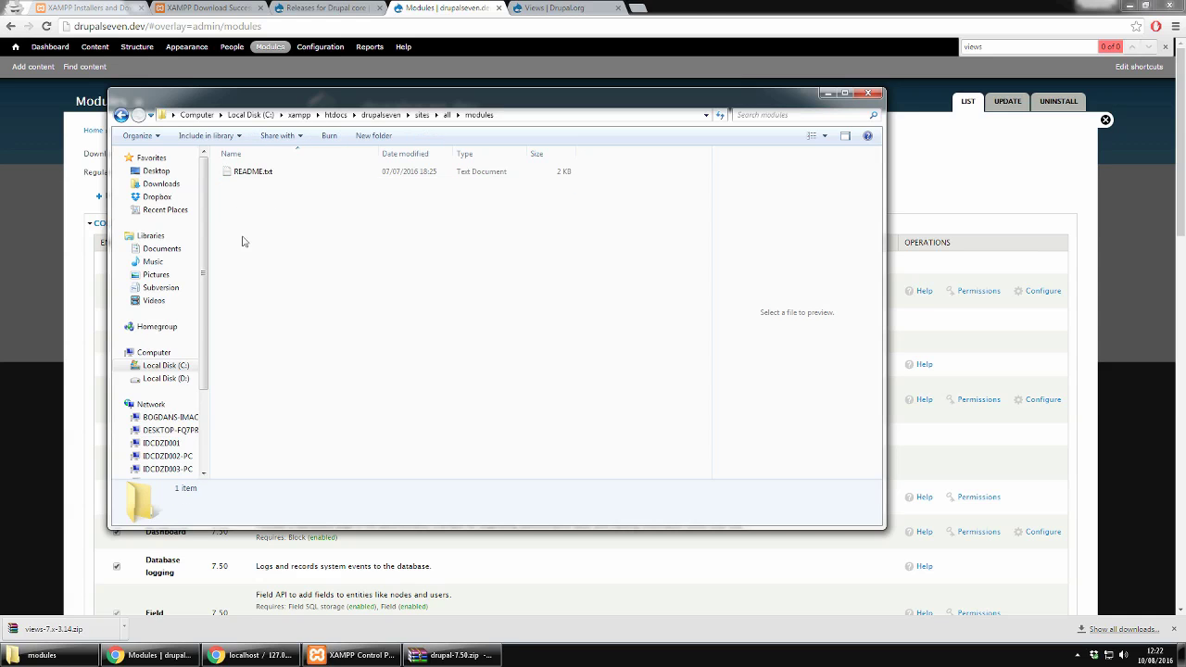
pyautogui.rightClick(243, 240)
pyautogui.moveTo(306, 497)
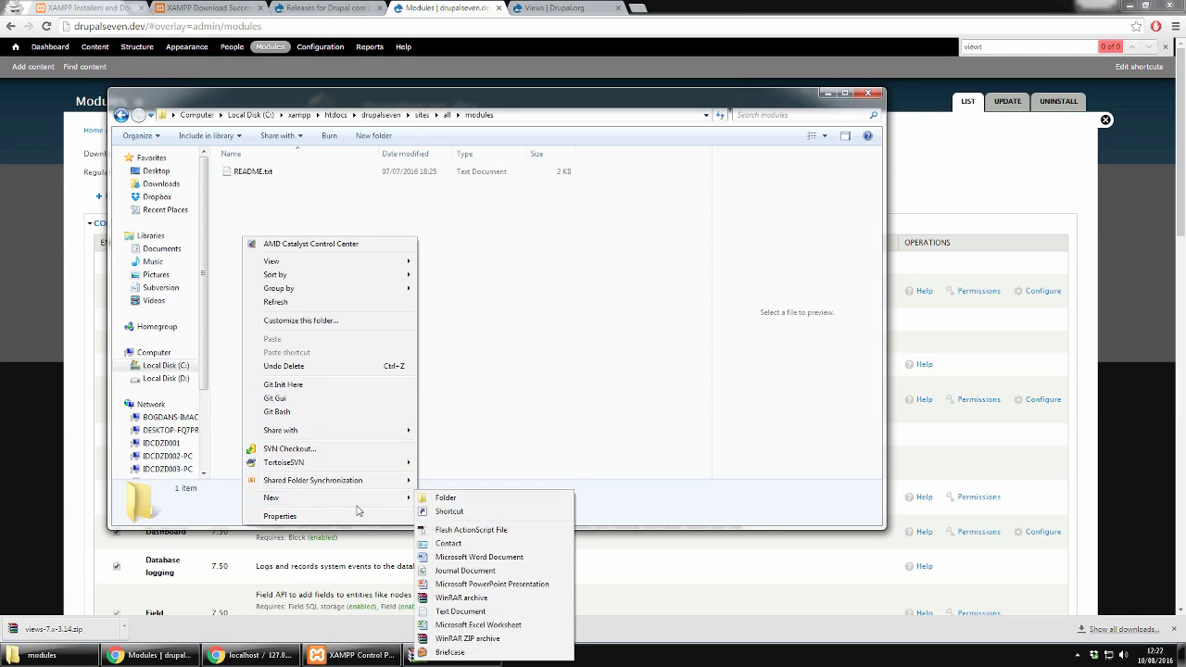
pyautogui.click(448, 501)
pyautogui.write('contrib')
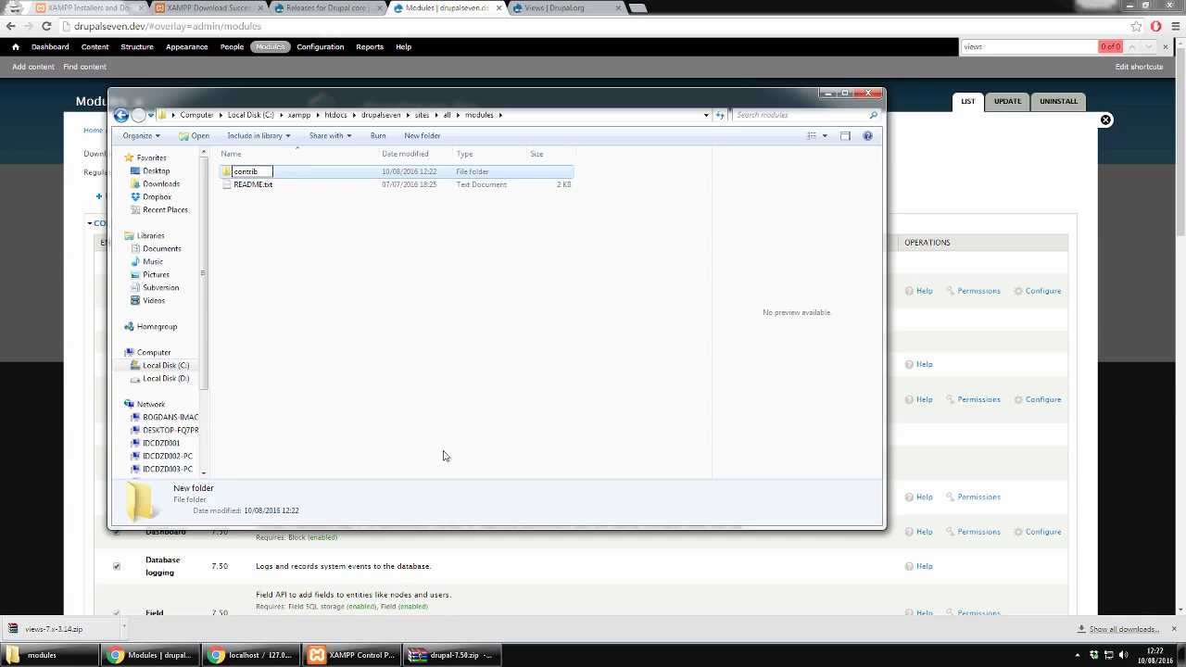
pyautogui.press('Return')
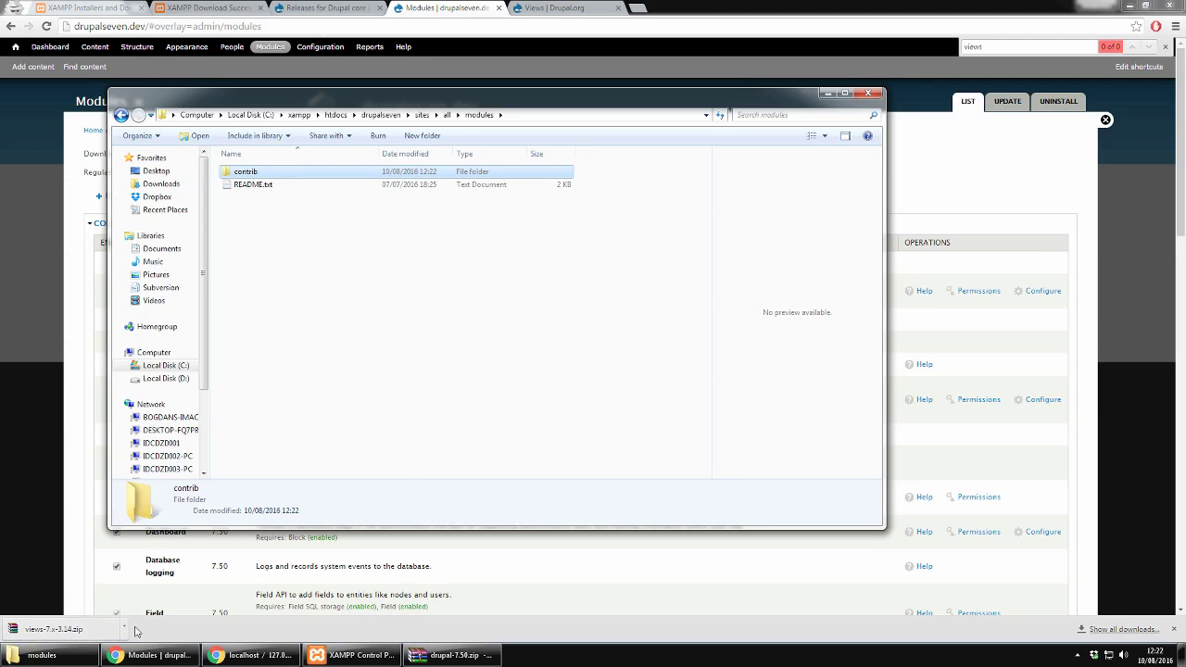
# Step: Extract the Views zip into sites\all\modules\contrib and check the extracted folder
pyautogui.click(54, 629)
pyautogui.click(212, 148)
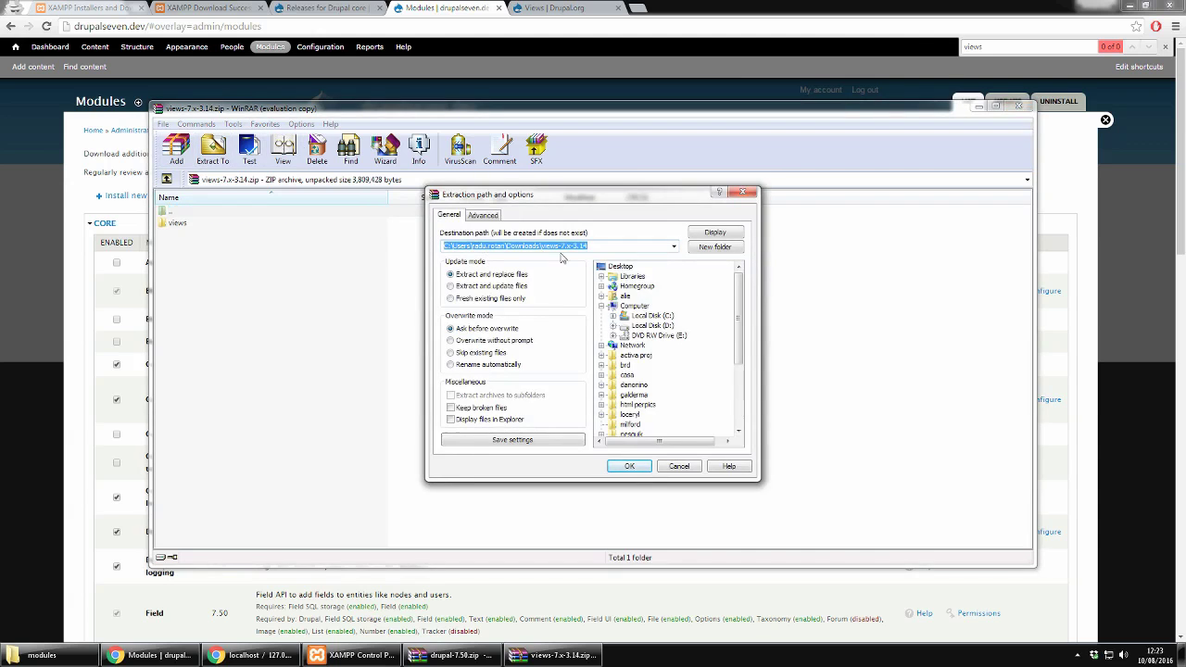
pyautogui.click(636, 325)
pyautogui.click(646, 335)
pyautogui.doubleClick(684, 365)
pyautogui.click(667, 376)
pyautogui.click(707, 405)
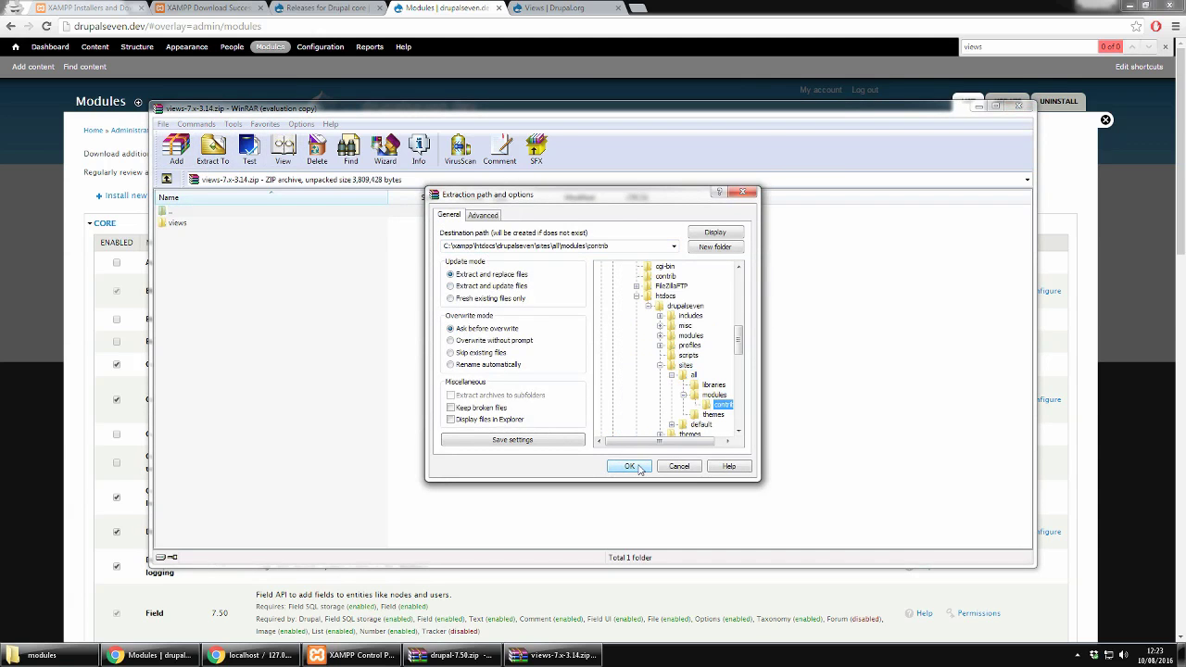
pyautogui.click(639, 467)
pyautogui.click(41, 655)
pyautogui.doubleClick(234, 175)
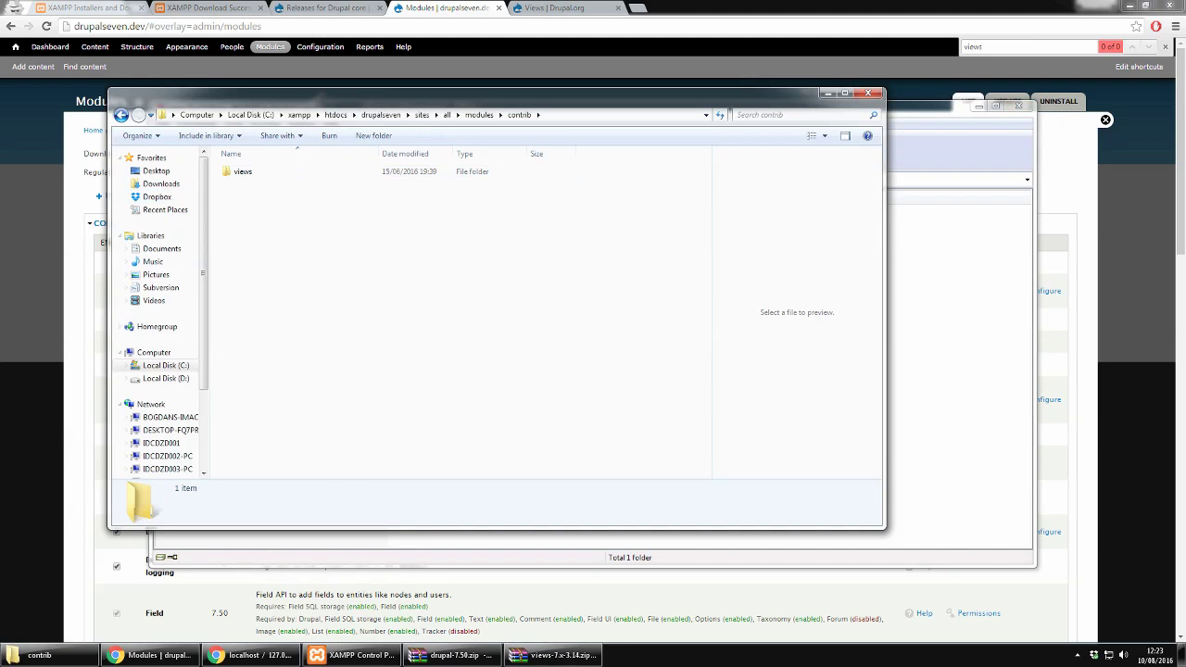
pyautogui.click(39, 246)
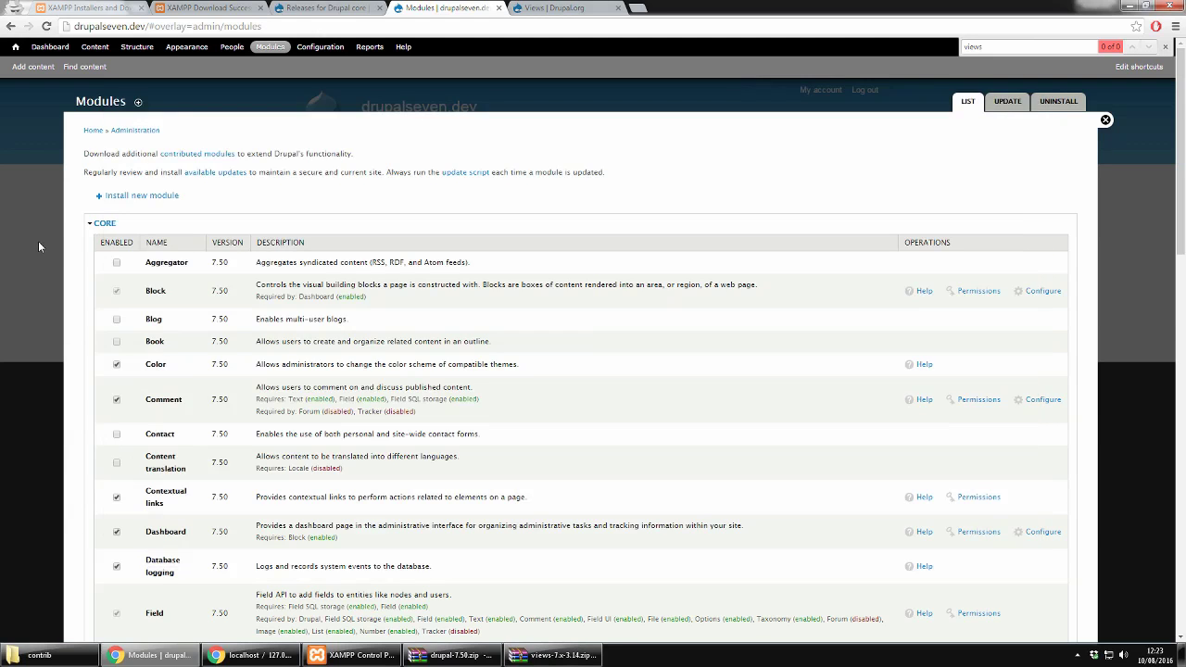
# Step: Reload the Modules page, find 'views' on it, then switch to the Views drupal.org tab
pyautogui.click(376, 29)
pyautogui.press('Return')
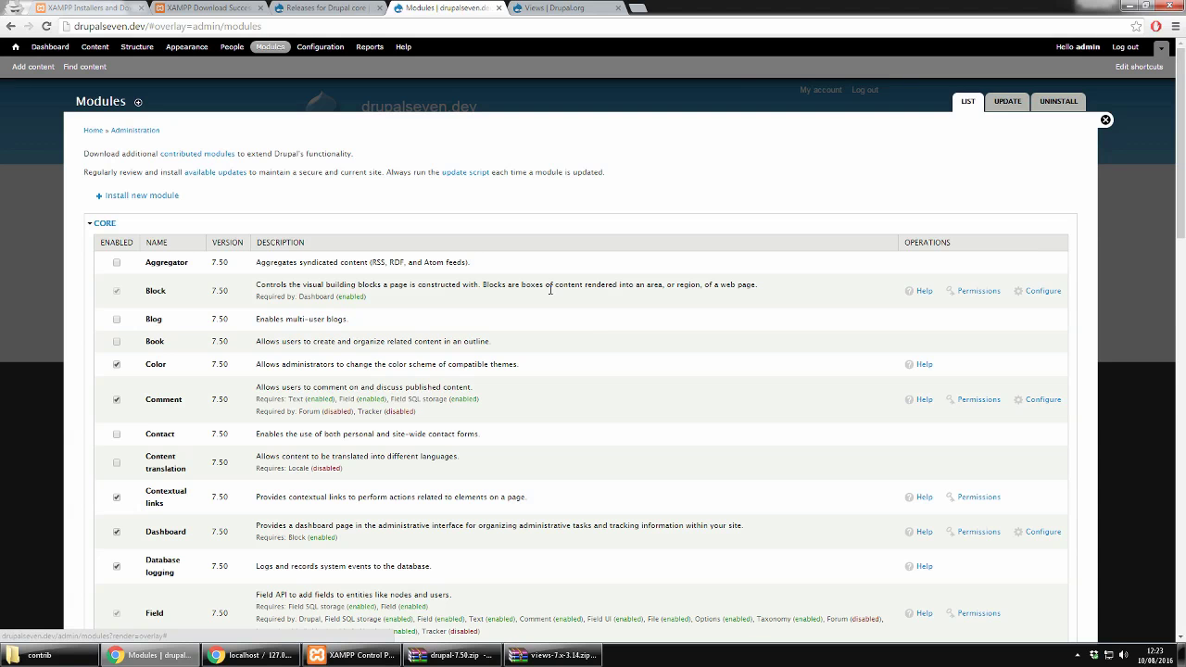
pyautogui.hotkey('ctrl', 'f')
pyautogui.write('views')
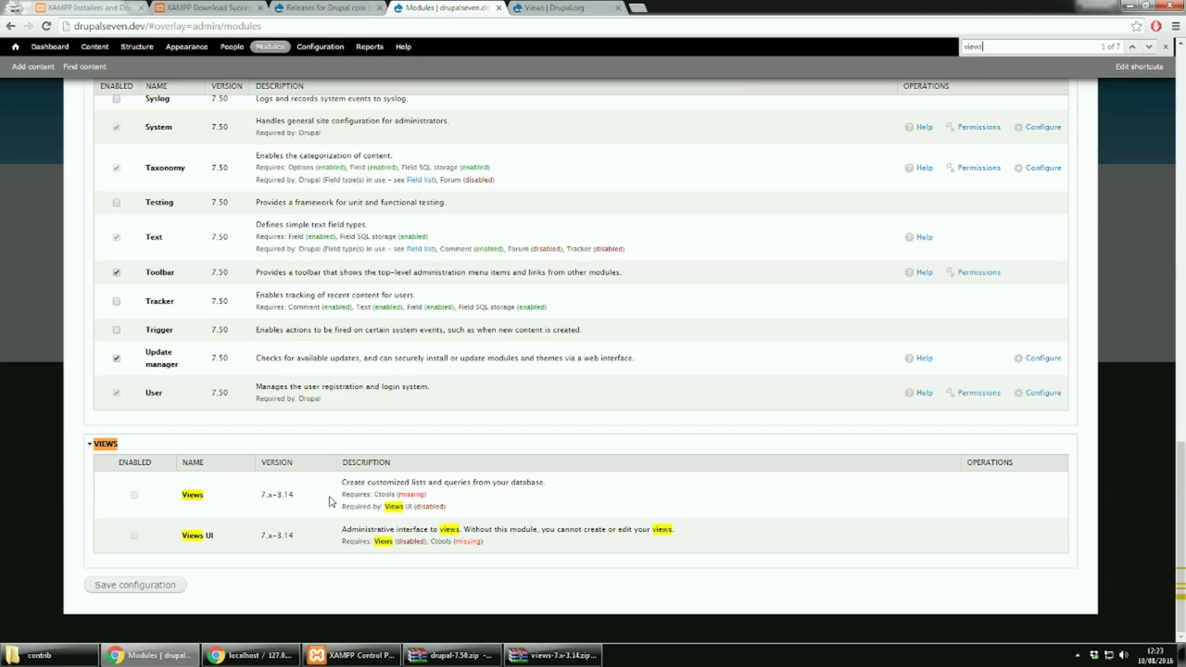
pyautogui.hotkey('ctrl', 'Tab')
# Step: Go to the Chaos Tool Suite project page and open the downloaded ctools archive
pyautogui.scroll(2, 294, 315)
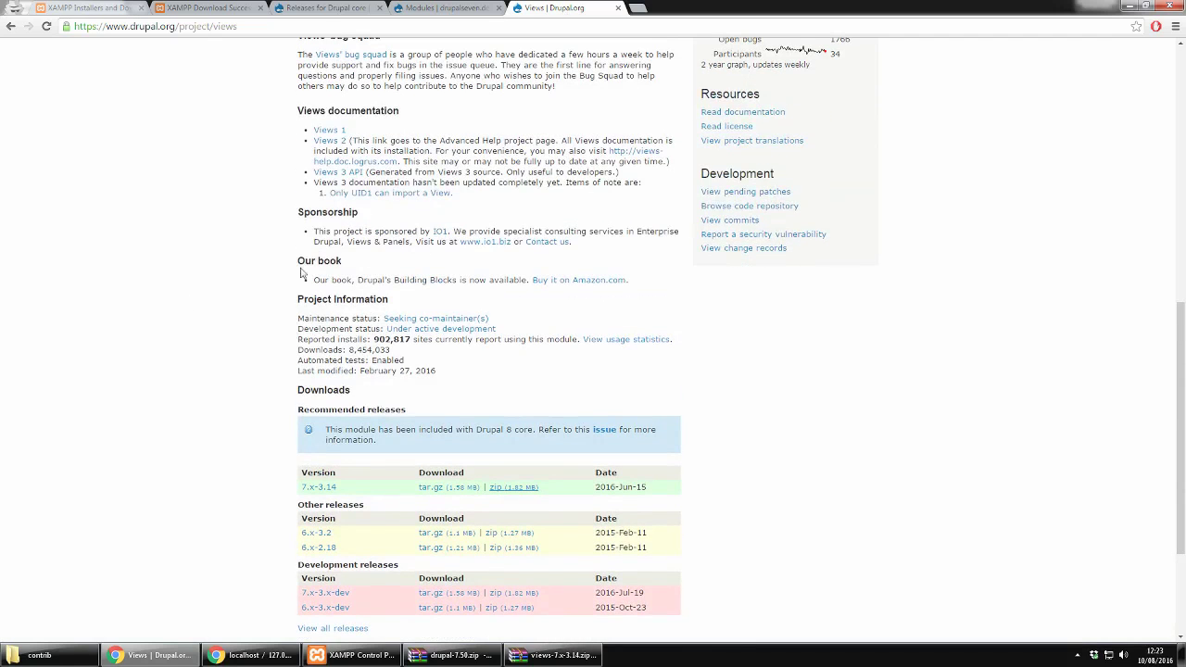
pyautogui.scroll(4, 285, 275)
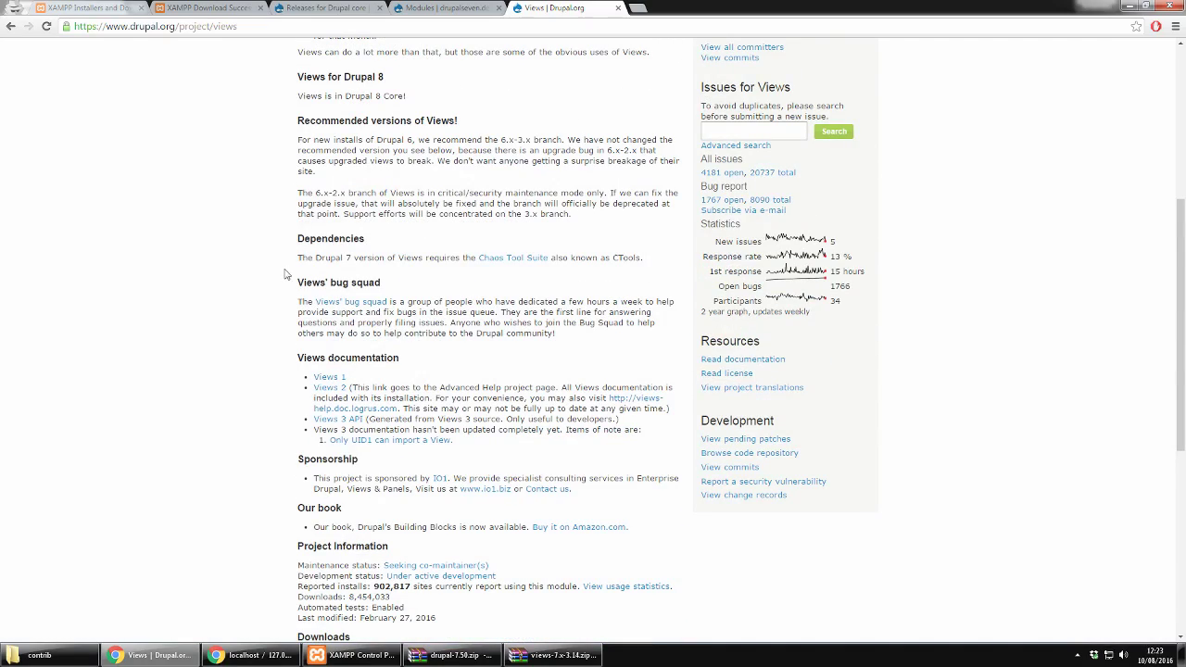
pyautogui.click(515, 258)
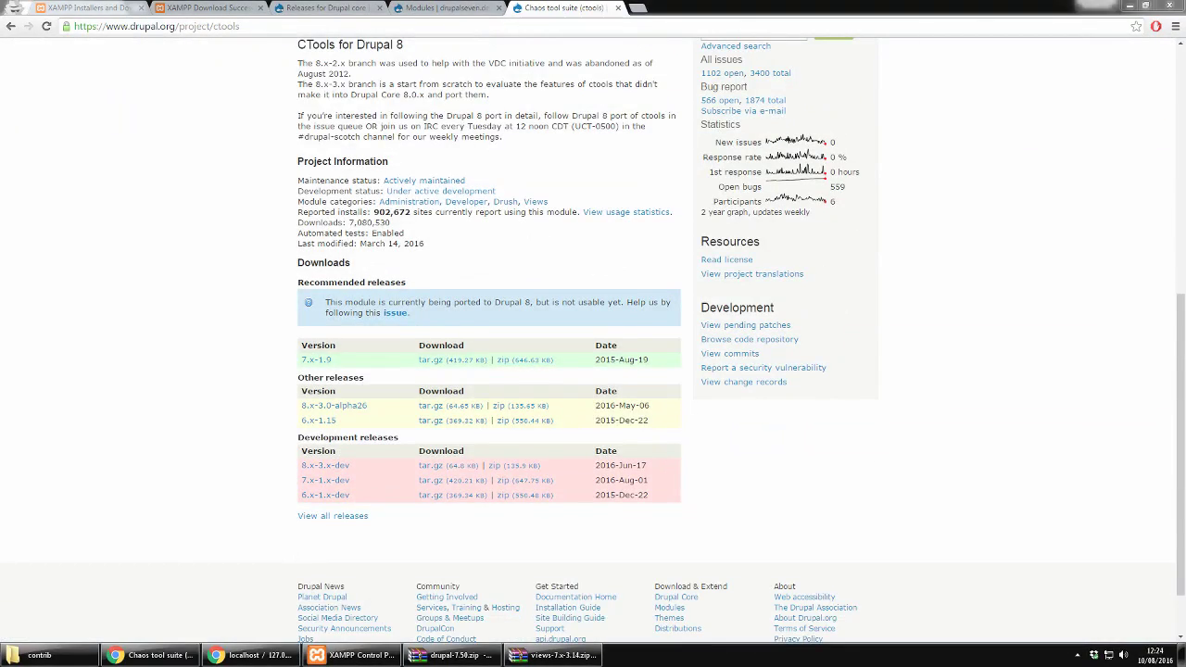
pyautogui.hotkey('alt', 'e')
# Step: Extract ctools 7.x-1.9 into sites\all\modules\contrib and reload the Drupal Modules page
pyautogui.doubleClick(665, 325)
pyautogui.doubleClick(679, 336)
pyautogui.doubleClick(695, 405)
pyautogui.doubleClick(712, 415)
pyautogui.doubleClick(722, 417)
pyautogui.click(630, 466)
pyautogui.click(40, 655)
pyautogui.click(411, 7)
pyautogui.click(411, 8)
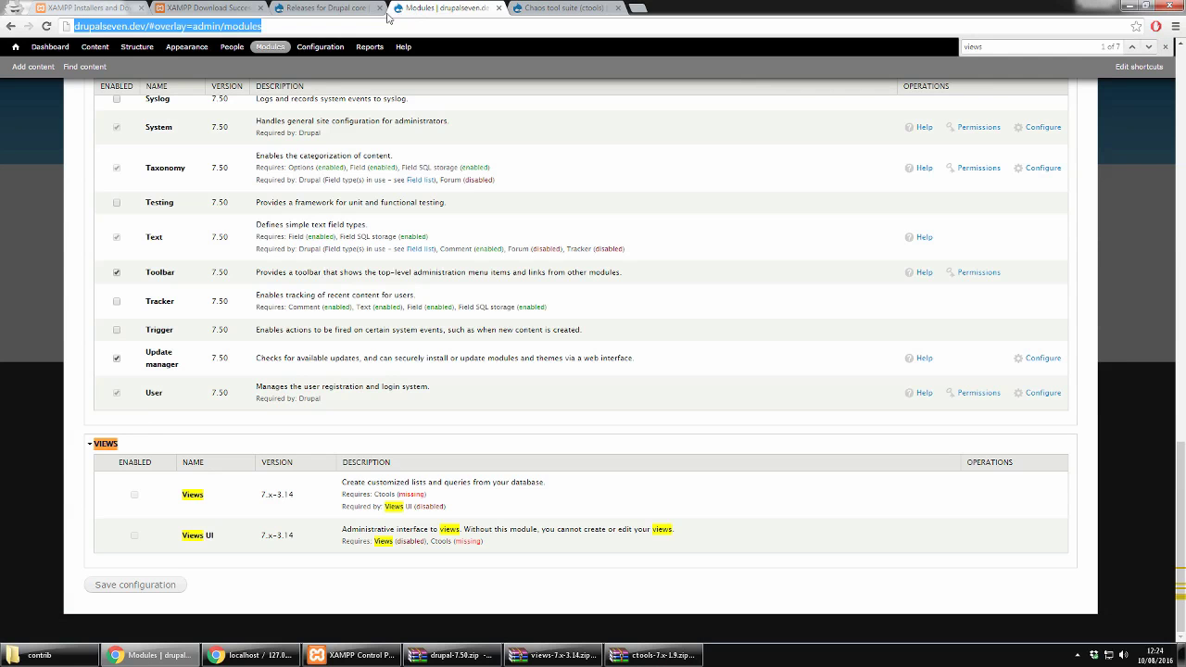
pyautogui.press('F5')
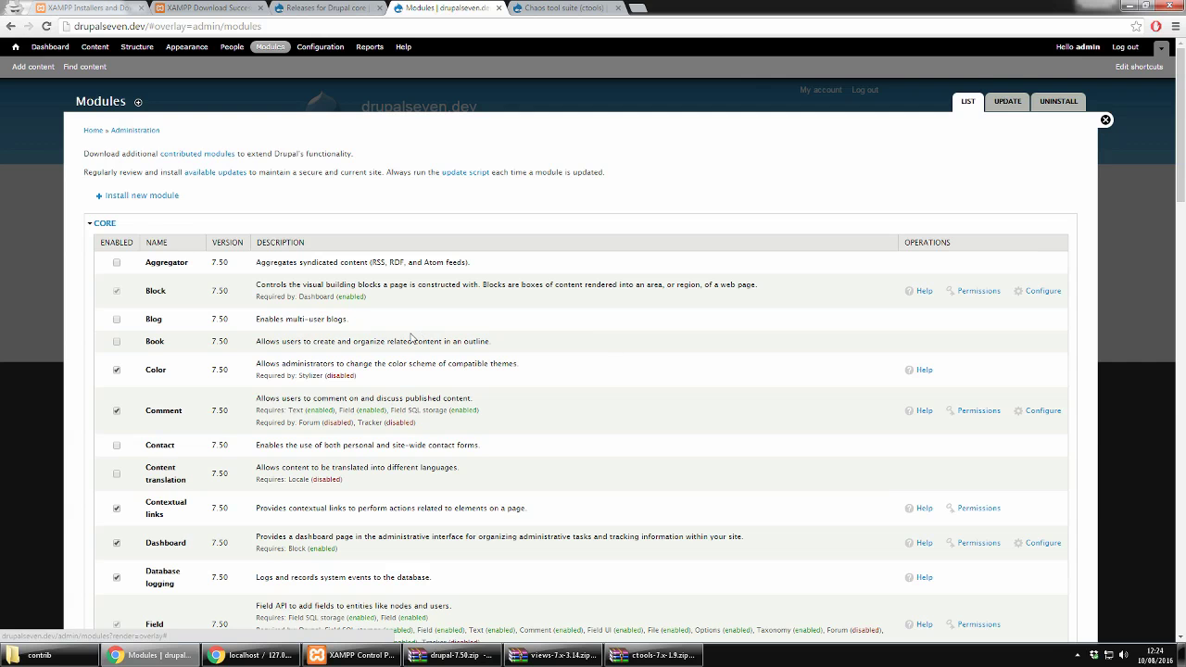
# Step: Collapse Chaos Tool Suite, tick Views and Views UI, and save the module configuration
pyautogui.hotkey('ctrl', 'f')
pyautogui.write('views')
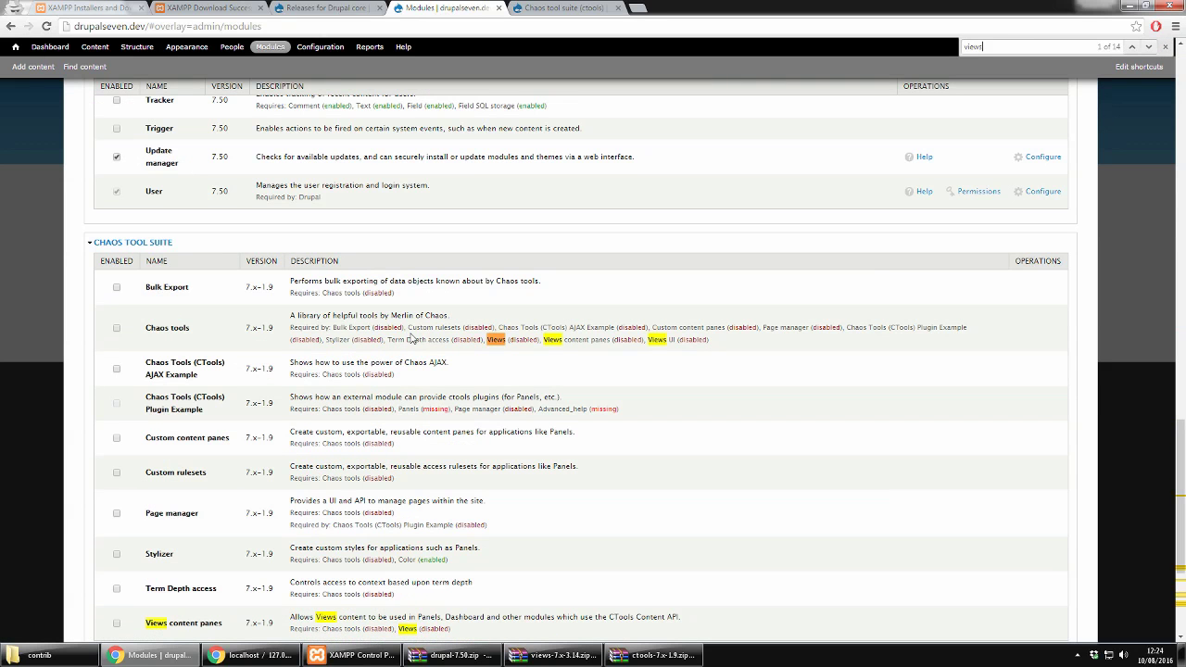
pyautogui.scroll(-2, 276, 198)
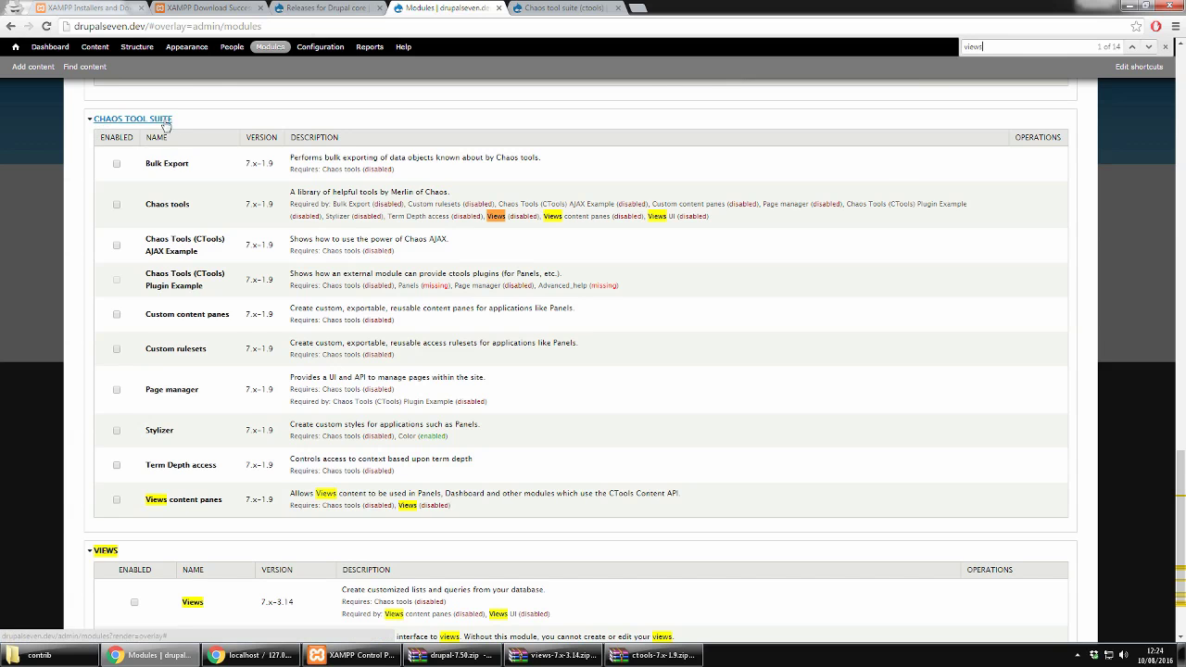
pyautogui.click(165, 121)
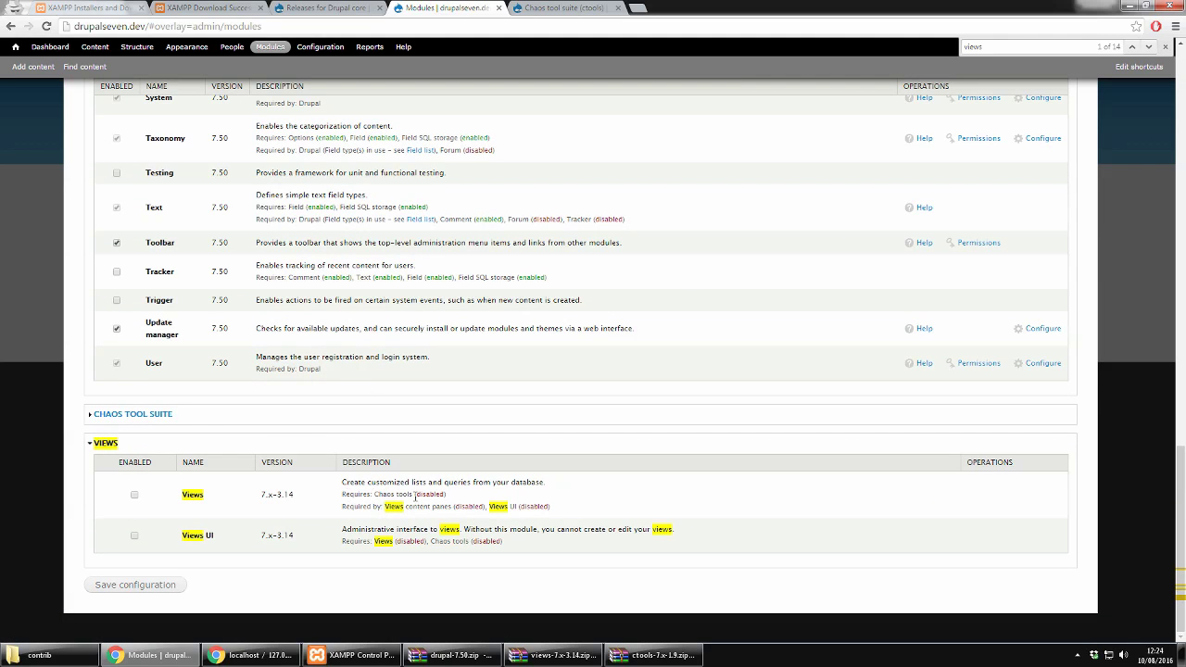
pyautogui.click(135, 494)
pyautogui.click(134, 536)
pyautogui.click(148, 585)
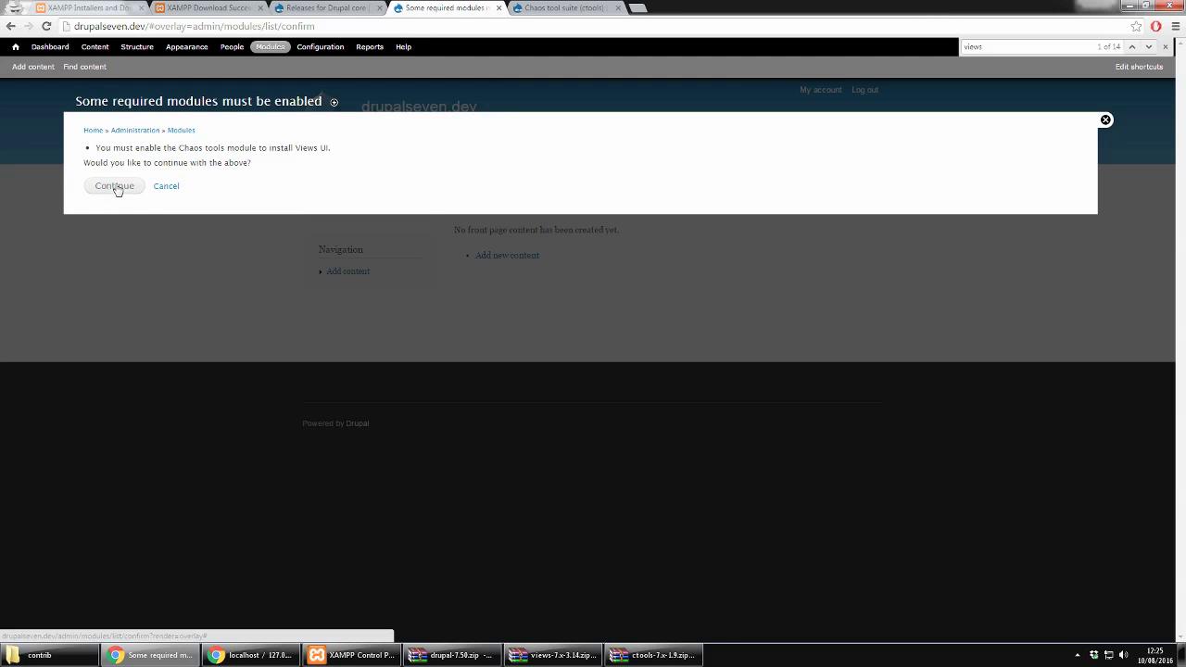
# Step: Confirm also enabling the required Chaos tools module alongside Views and Views UI
pyautogui.click(115, 186)
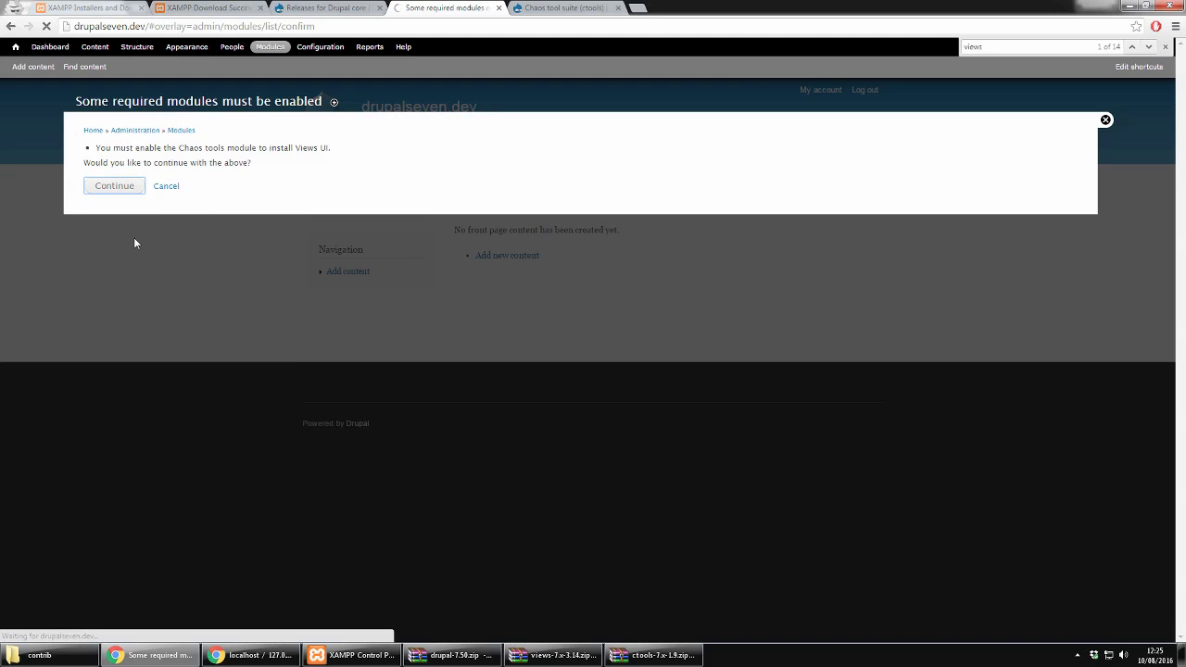
pyautogui.hotkey('alt', 'Tab')
pyautogui.hotkey('alt', 'Tab')
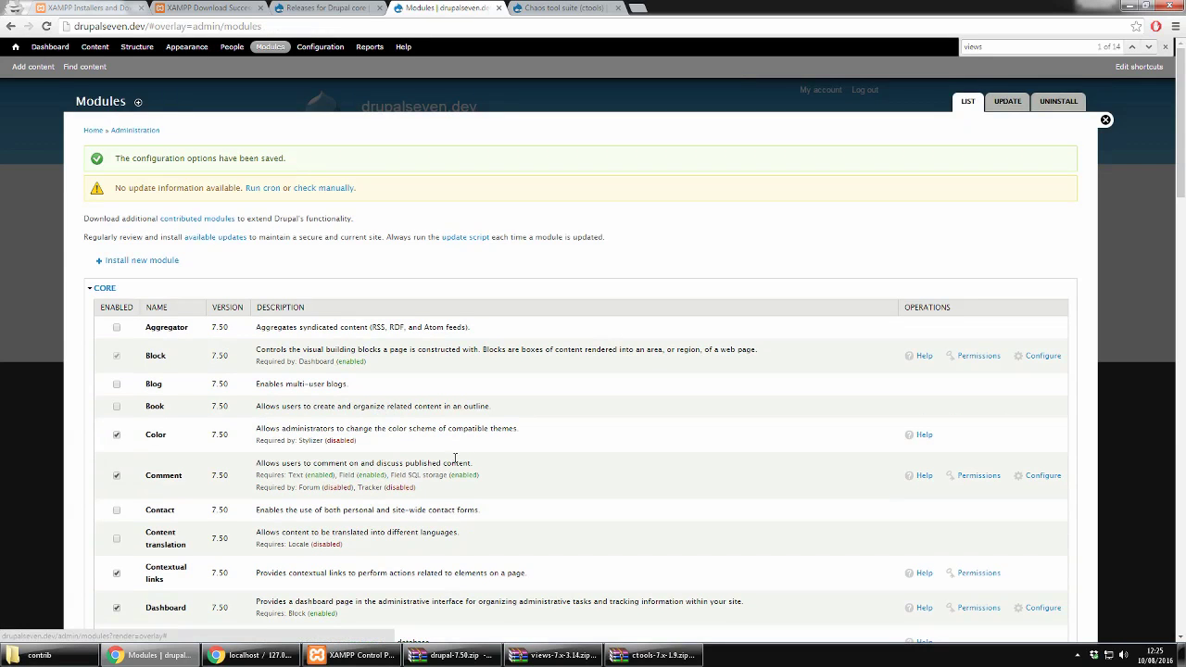
# Step: Untick Views UI in the module list and save the configuration, keeping Views and Chaos tools enabled
pyautogui.scroll(-5, 453, 459)
pyautogui.scroll(5, 473, 460)
pyautogui.scroll(-10, 516, 403)
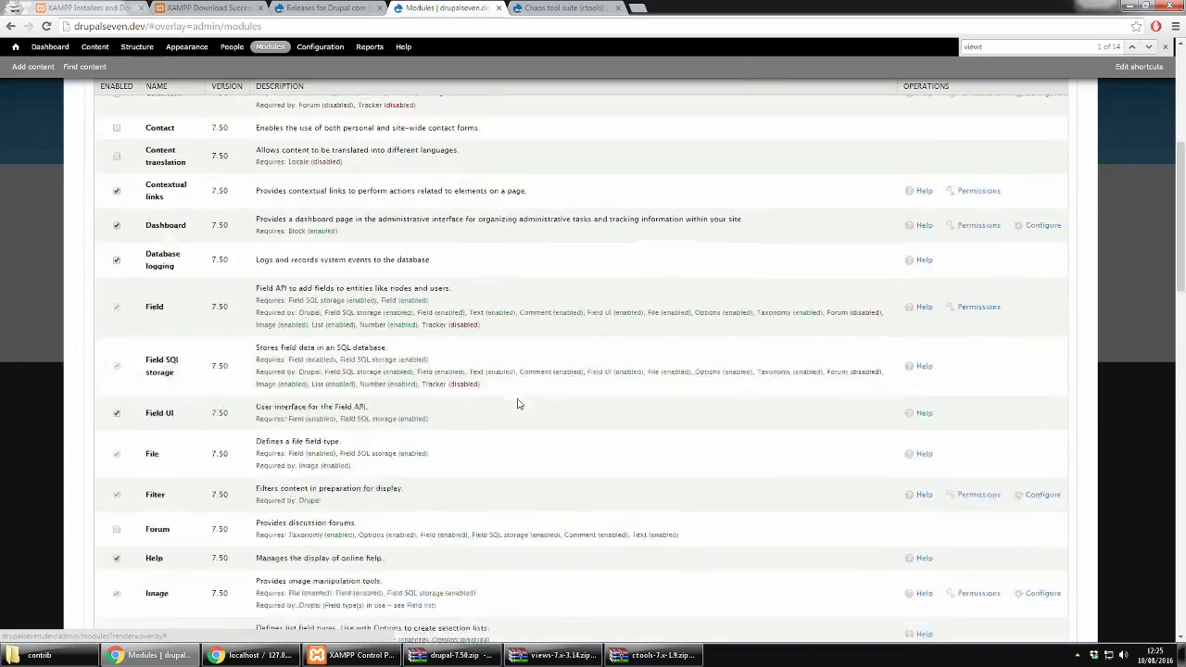
pyautogui.scroll(-6, 517, 399)
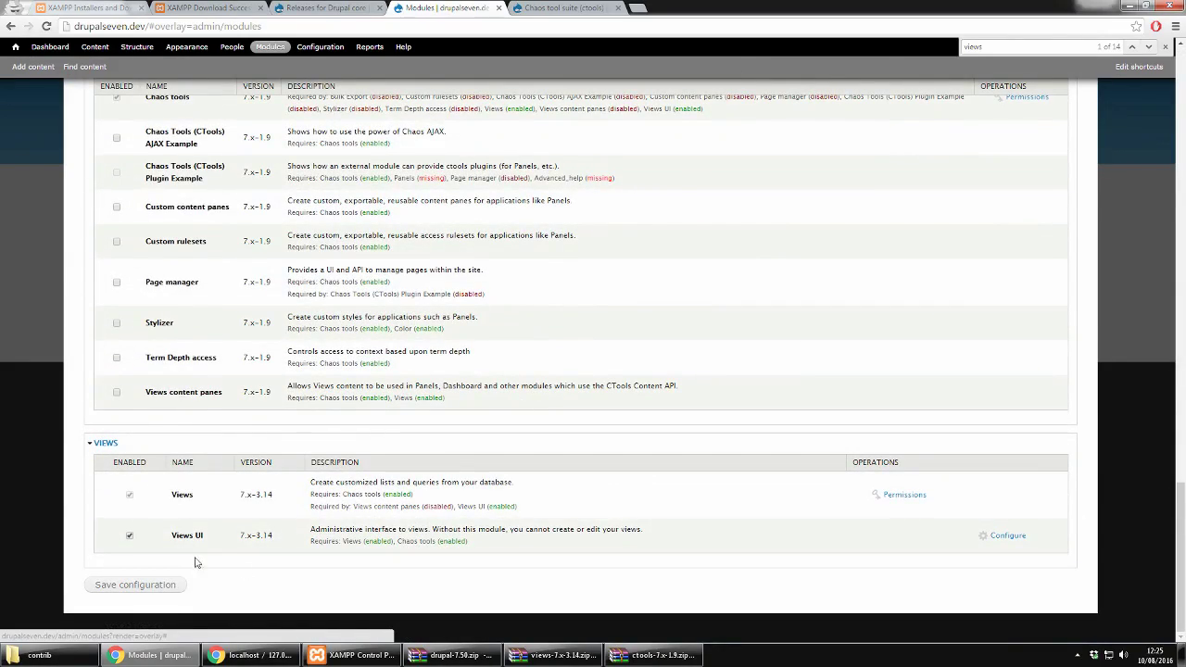
pyautogui.scroll(2, 116, 278)
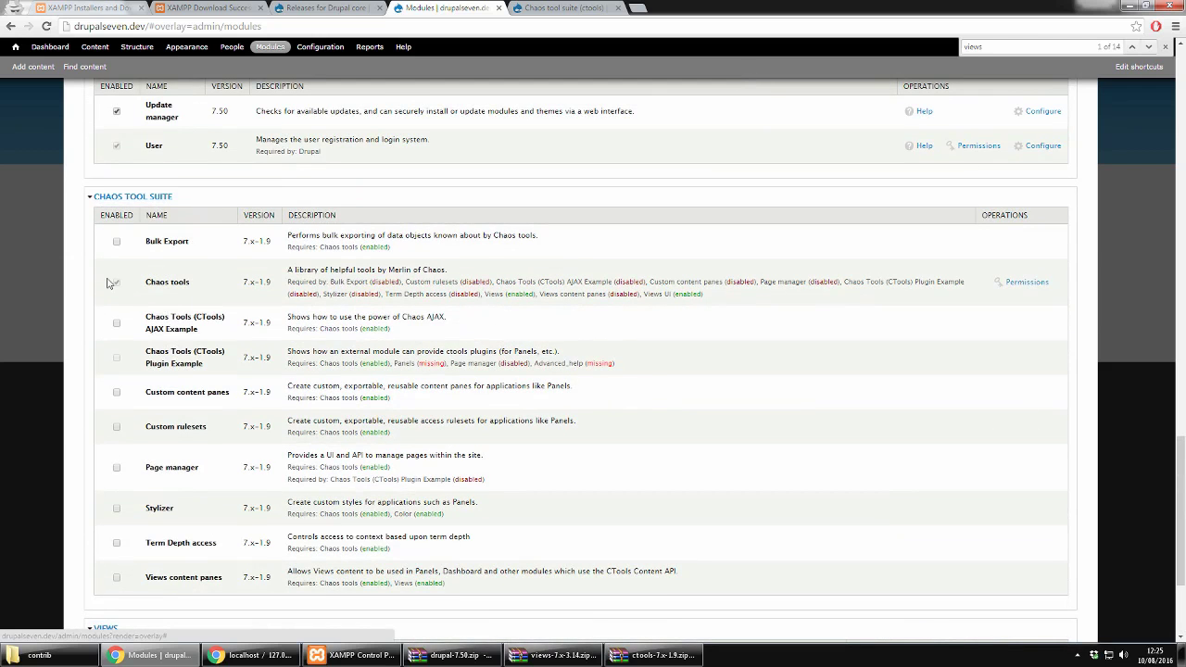
pyautogui.scroll(-2, 208, 293)
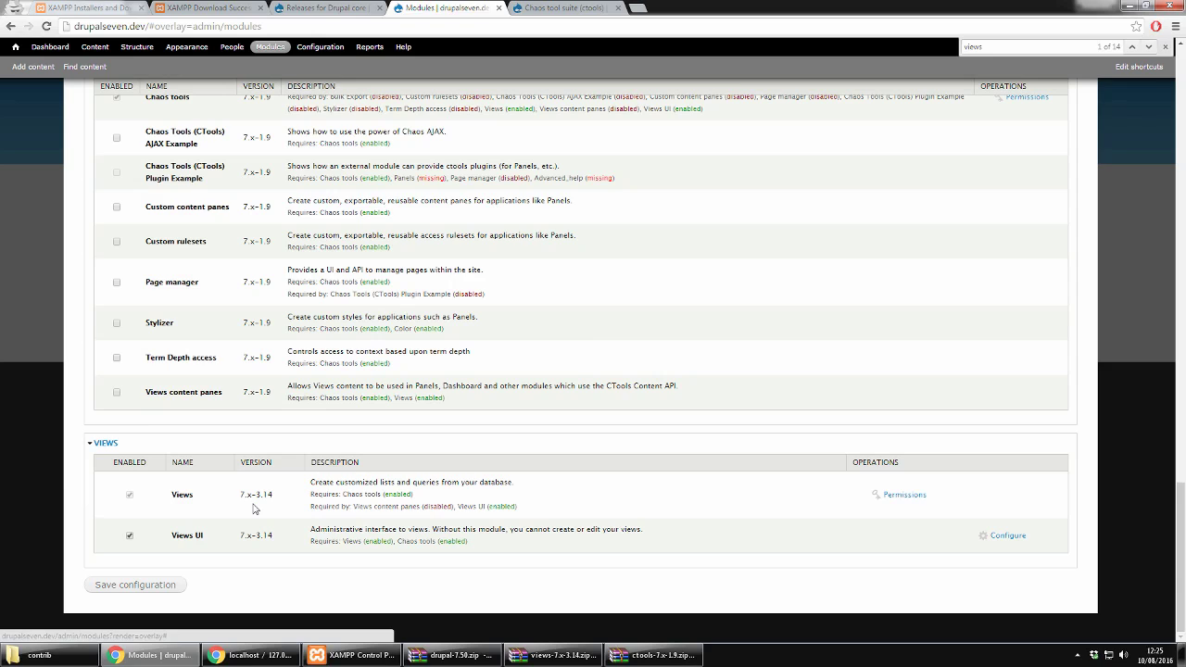
pyautogui.click(129, 535)
pyautogui.click(133, 585)
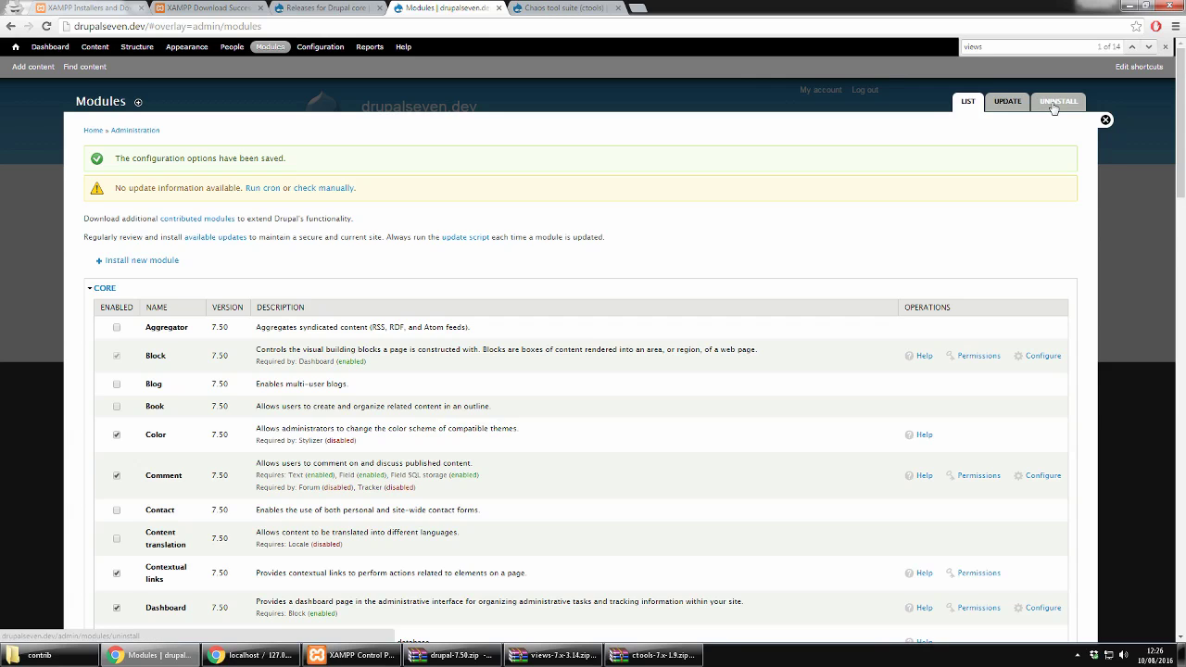
# Step: View the Uninstall tab, then re-tick Views UI in the module list and save the configuration
pyautogui.click(1054, 109)
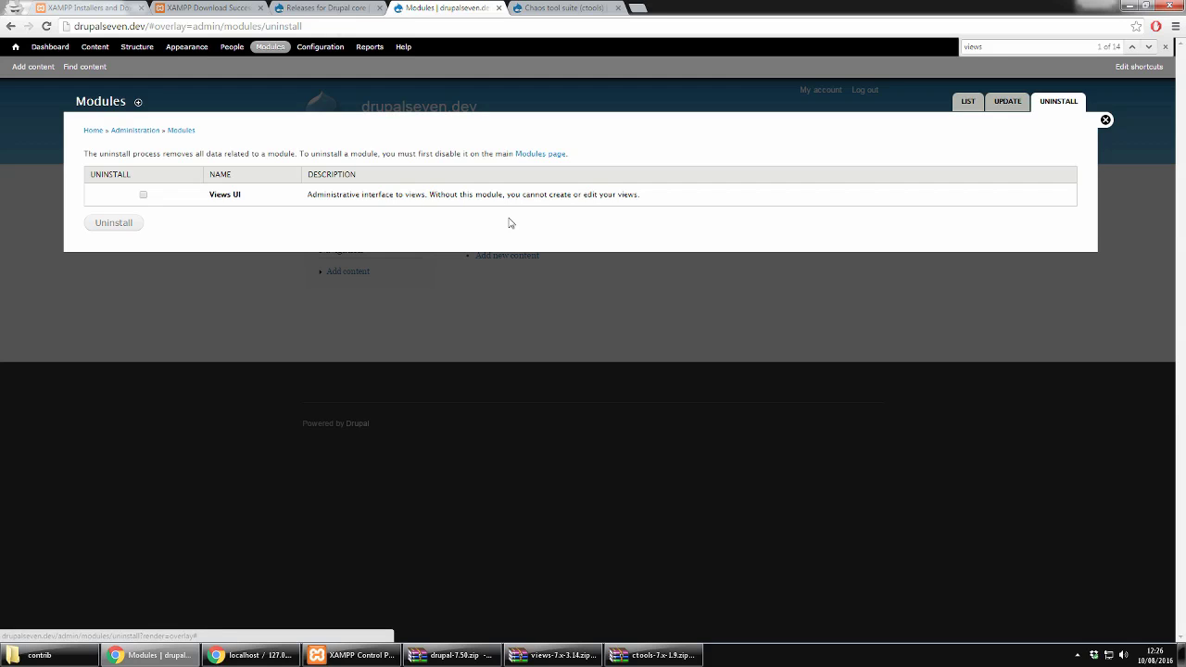
pyautogui.click(960, 109)
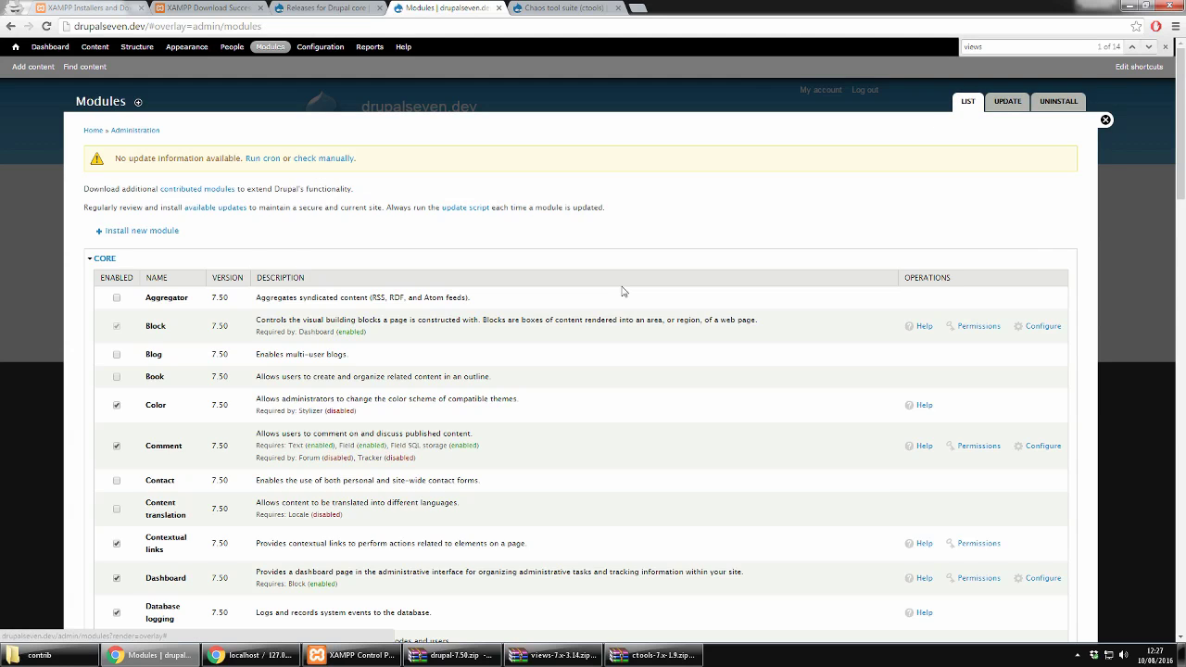
pyautogui.scroll(-20, 623, 291)
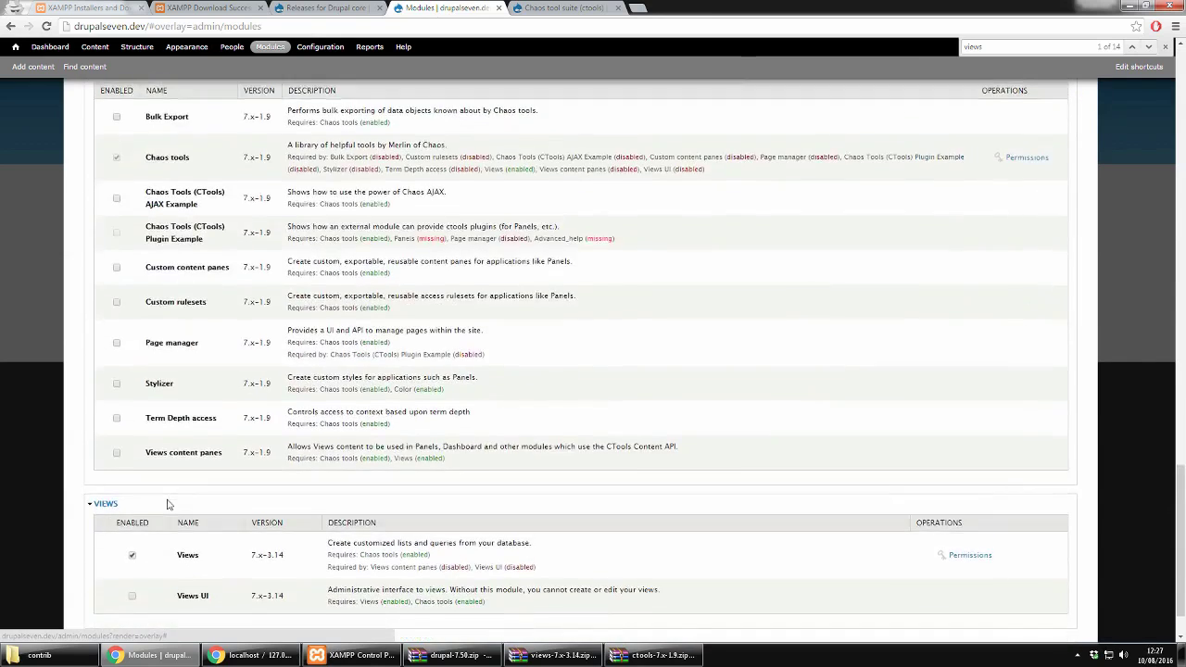
pyautogui.scroll(-1, 167, 504)
pyautogui.click(132, 535)
pyautogui.click(137, 580)
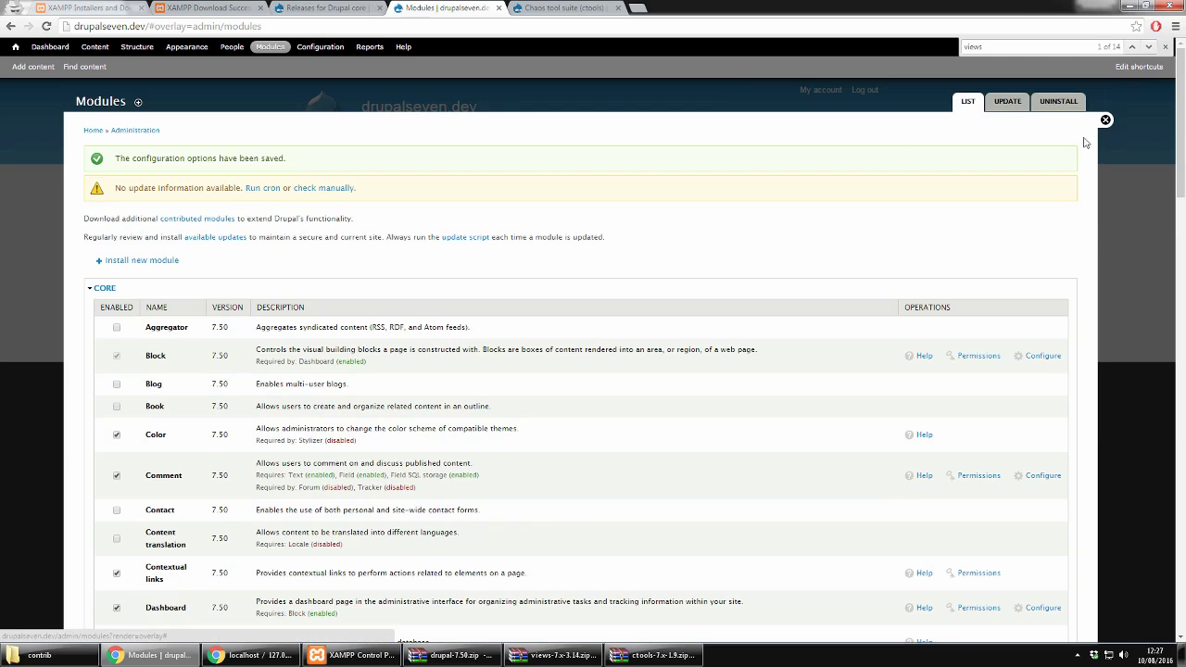
# Step: Open the Structure overview, then close the admin overlay to return to the drupalseven.dev front page
pyautogui.click(137, 49)
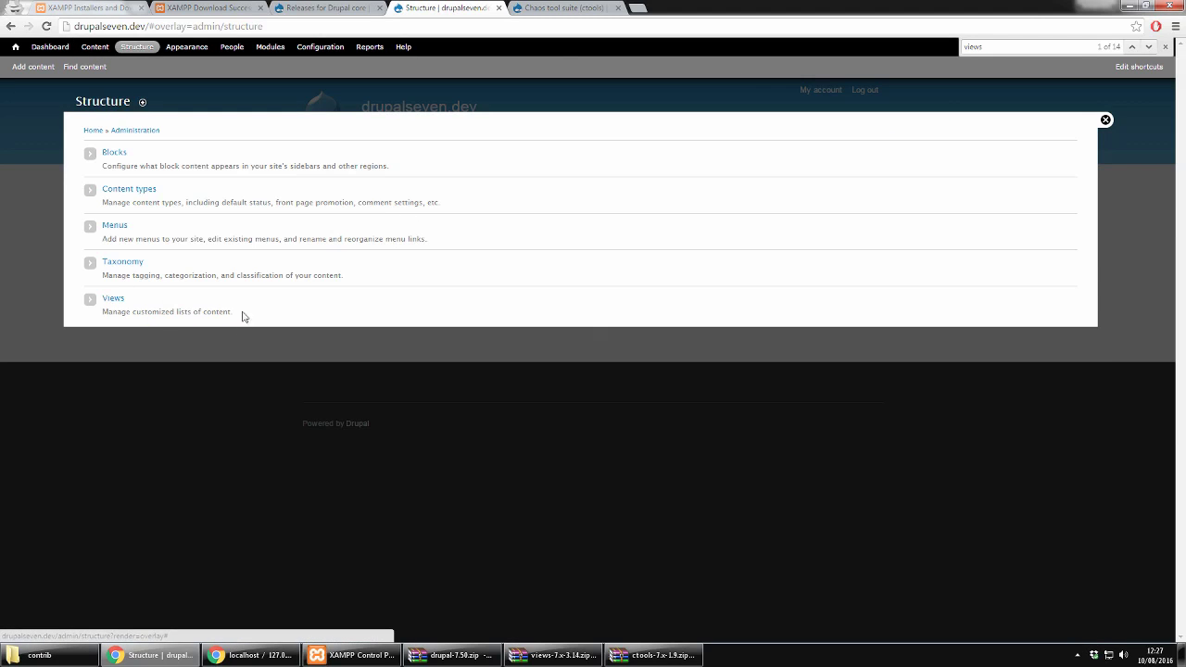
pyautogui.click(1105, 119)
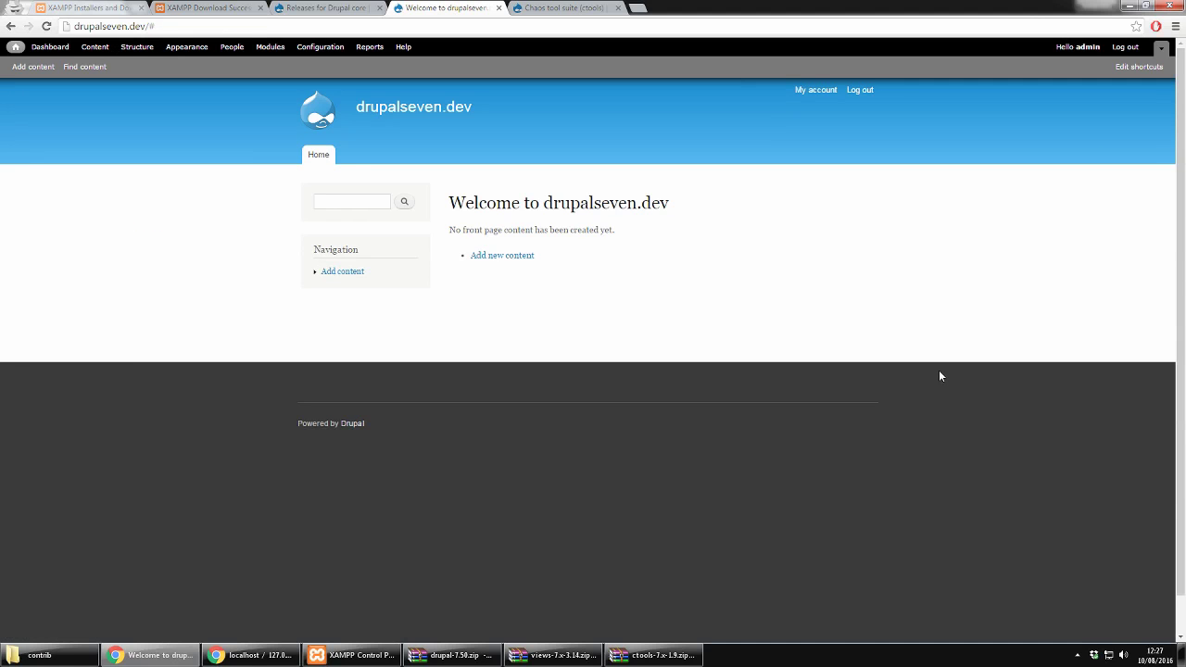